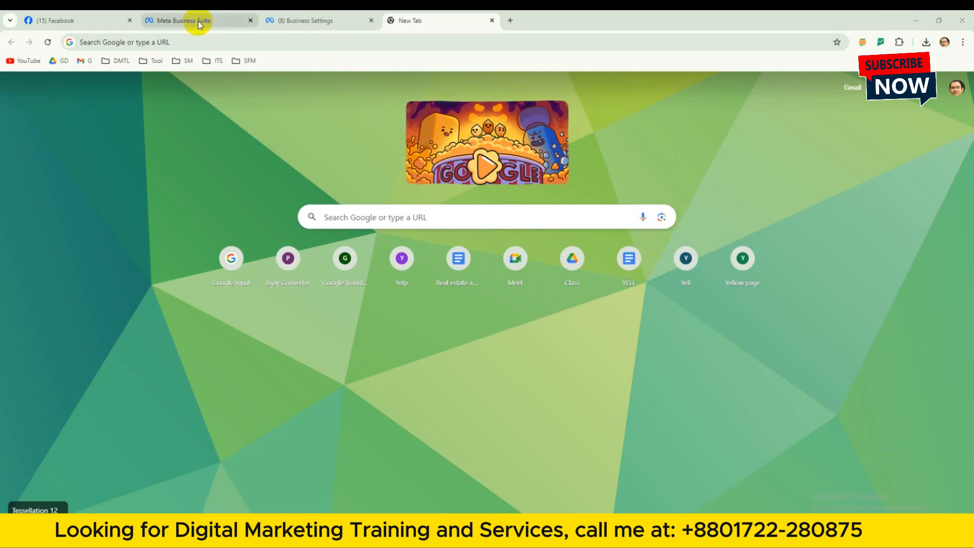
Open the business portfolio's own ad account in Ads Manager from the legacy Business settings and dismiss the payment method notice.
click(201, 21)
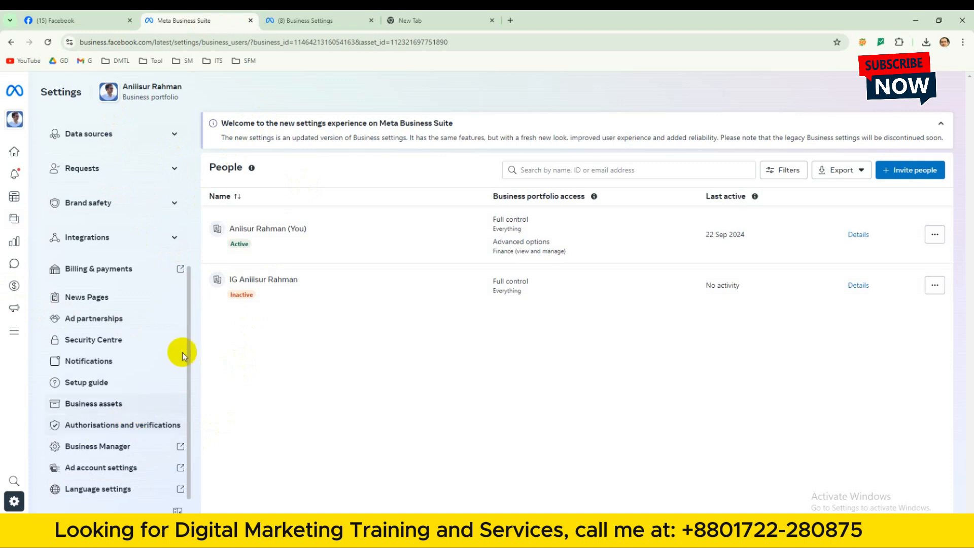
drag(189, 358, 192, 394)
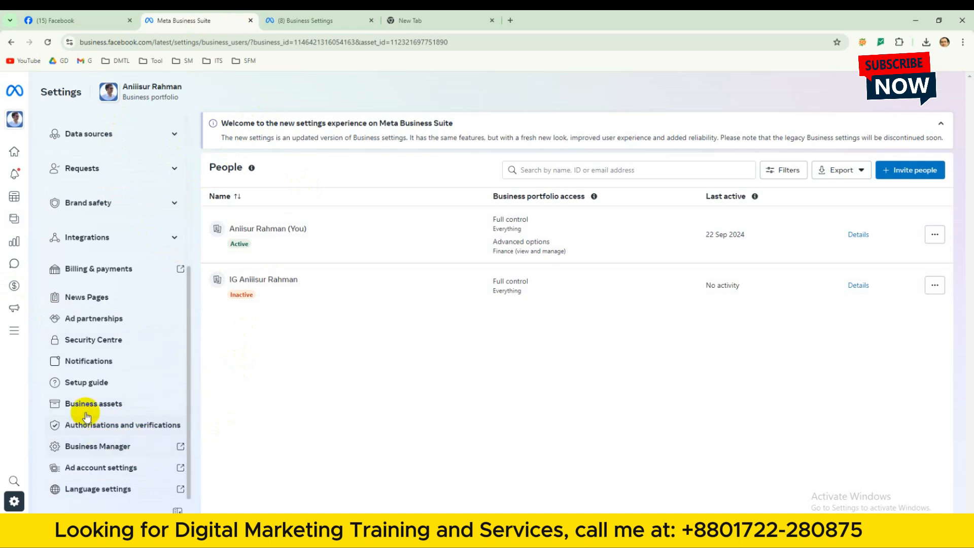
click(321, 20)
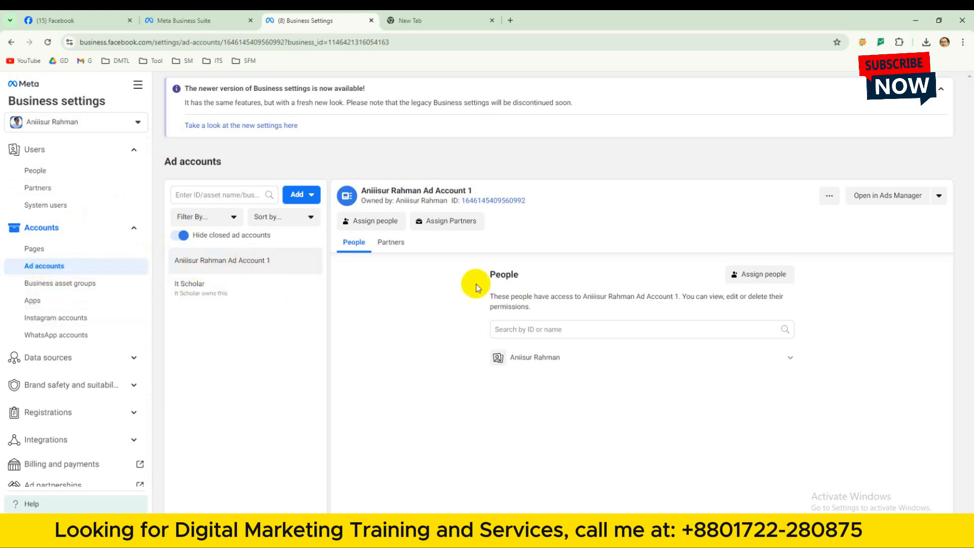
click(885, 198)
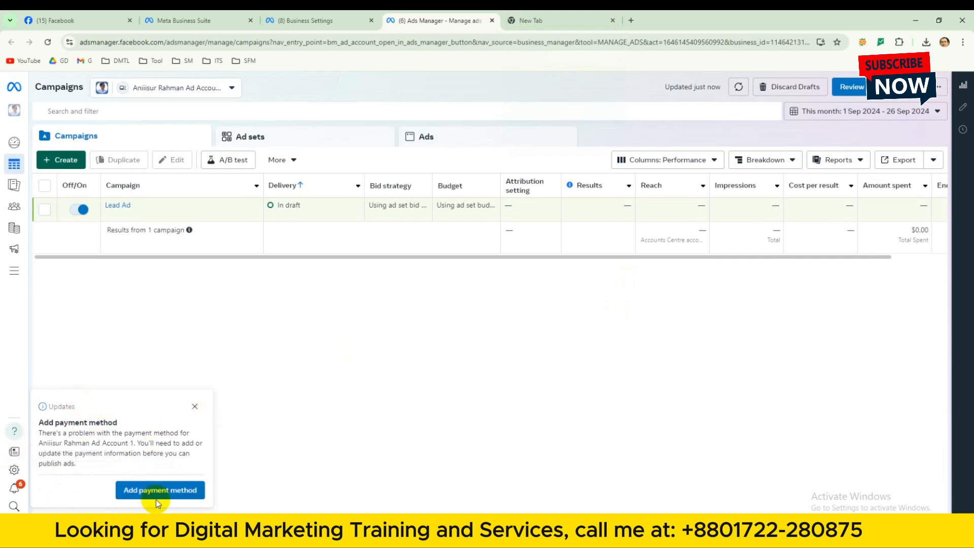
click(194, 407)
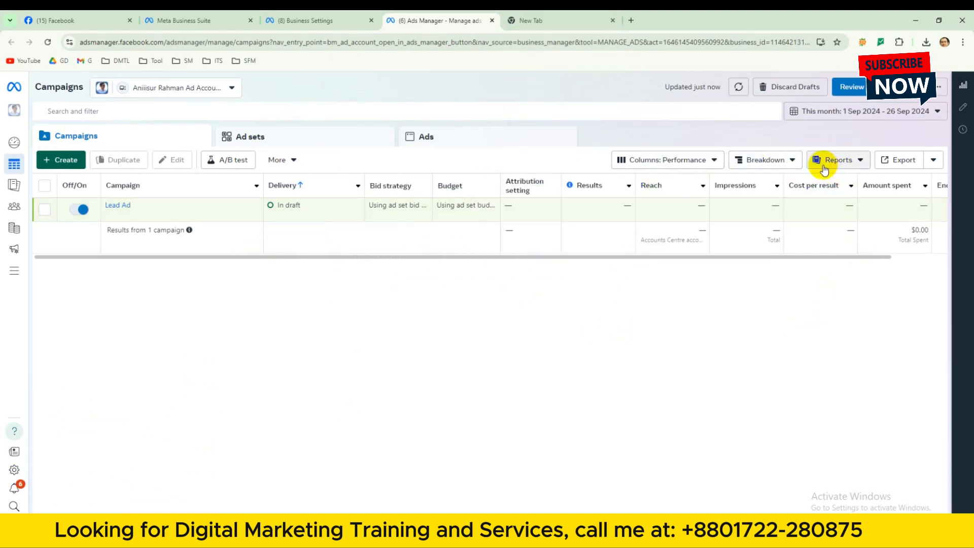
Turn off the draft Lead Ad campaign and clear the campaign selection.
click(70, 213)
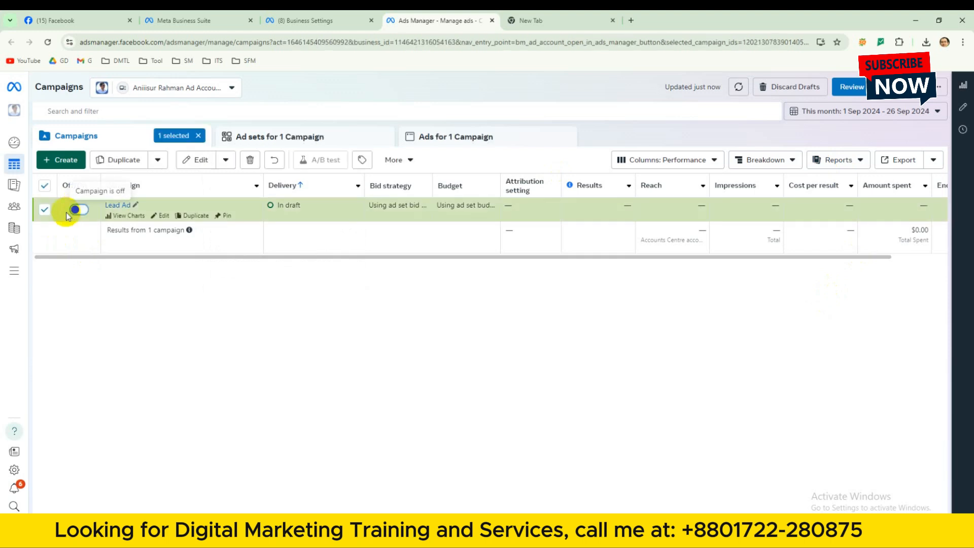
click(45, 186)
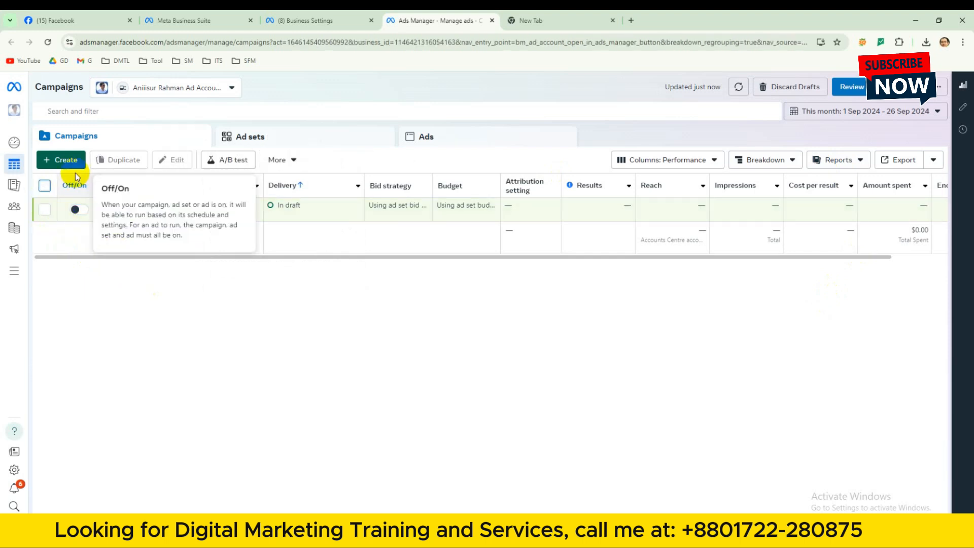
Start a new Auction campaign with Leads as the campaign objective.
click(63, 162)
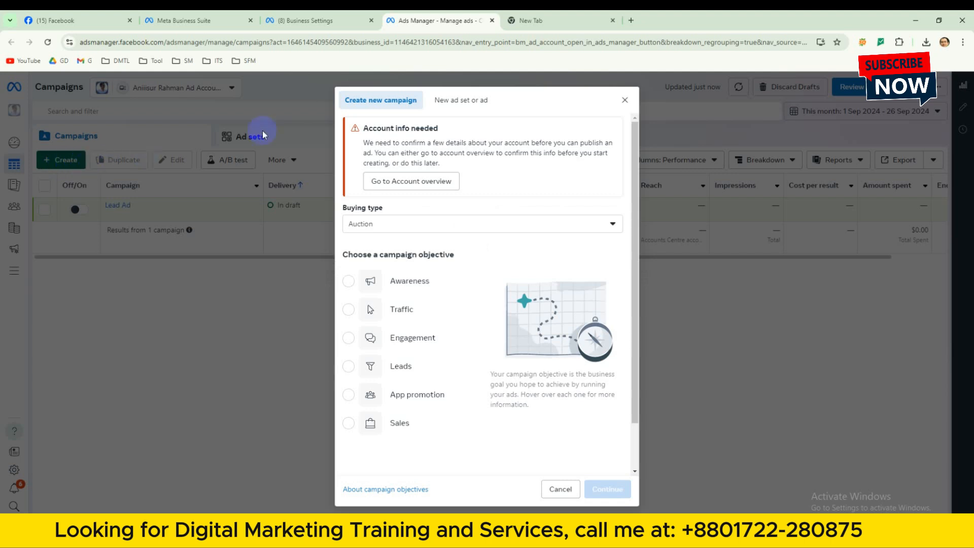
scroll(427, 217, down, 1)
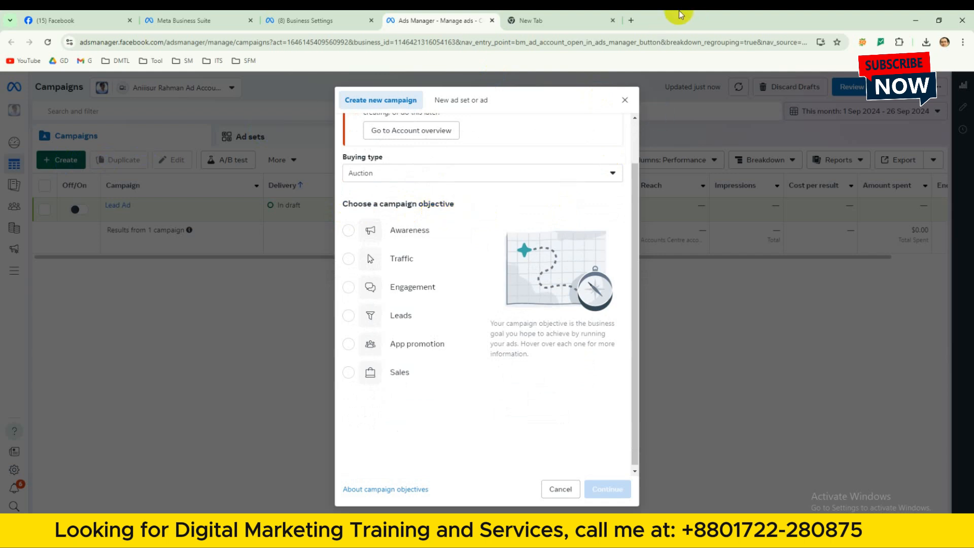
mouse_move(419, 341)
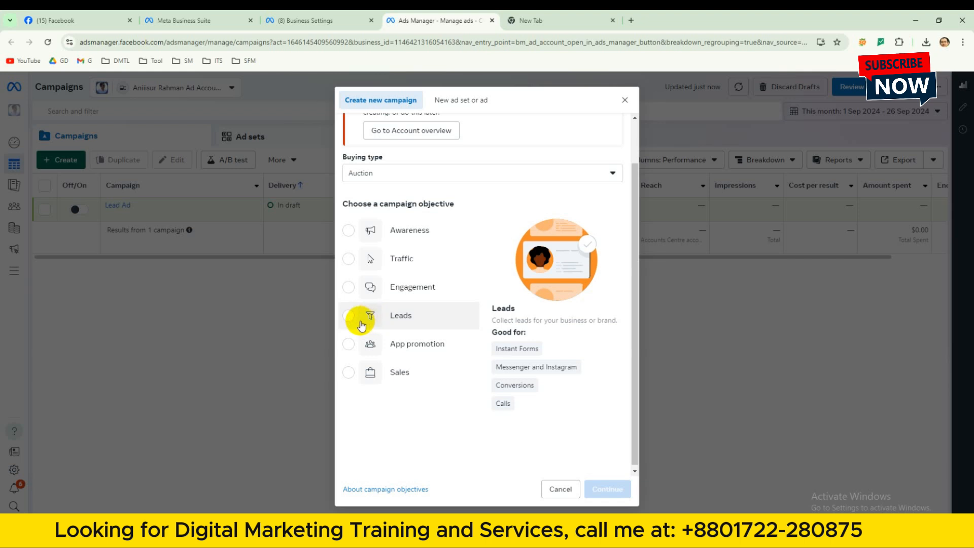
click(360, 323)
click(607, 488)
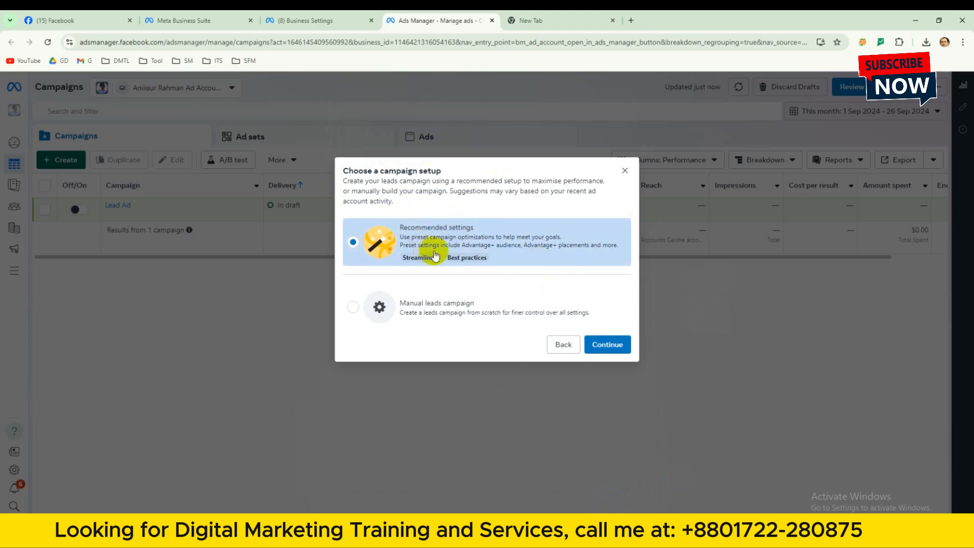
Choose the Manual leads campaign setup instead of the recommended settings and continue.
mouse_move(428, 254)
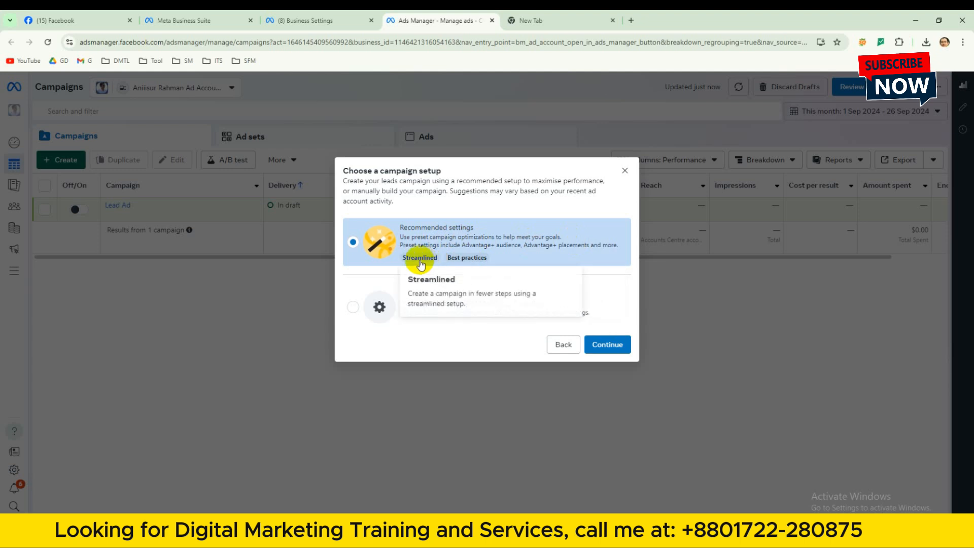
mouse_move(469, 259)
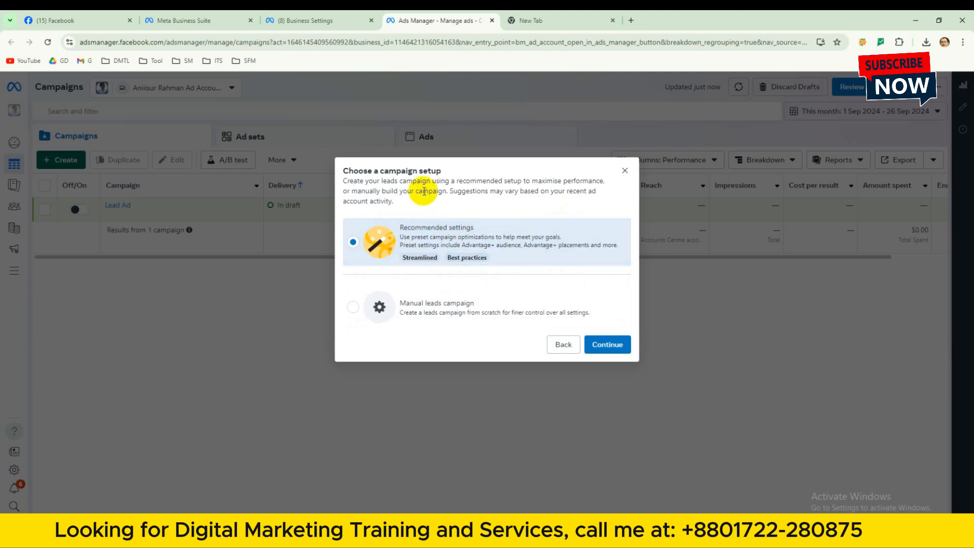
click(354, 308)
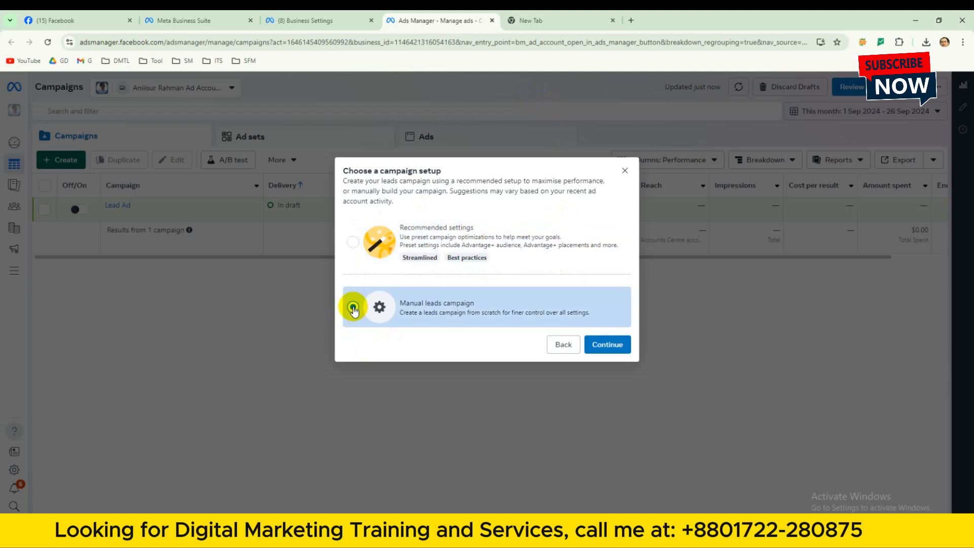
click(598, 353)
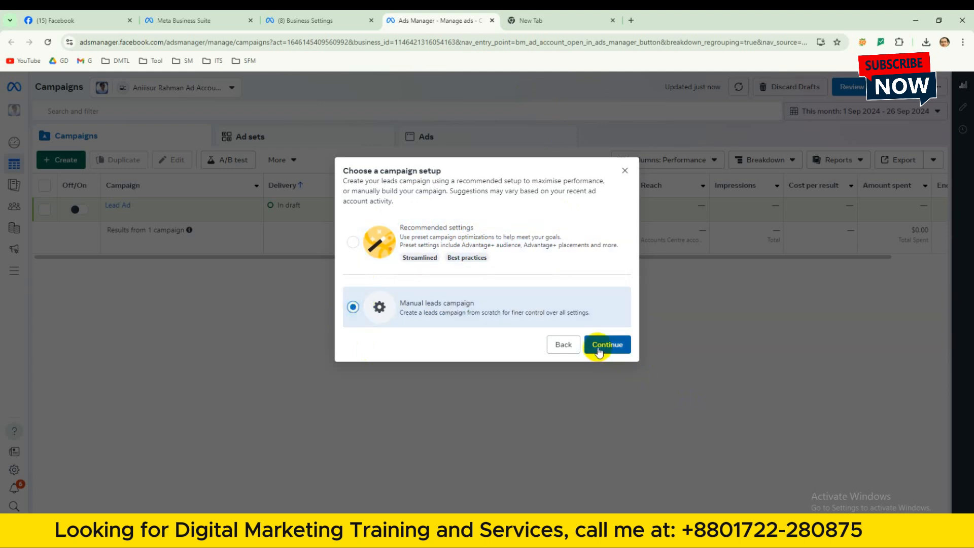
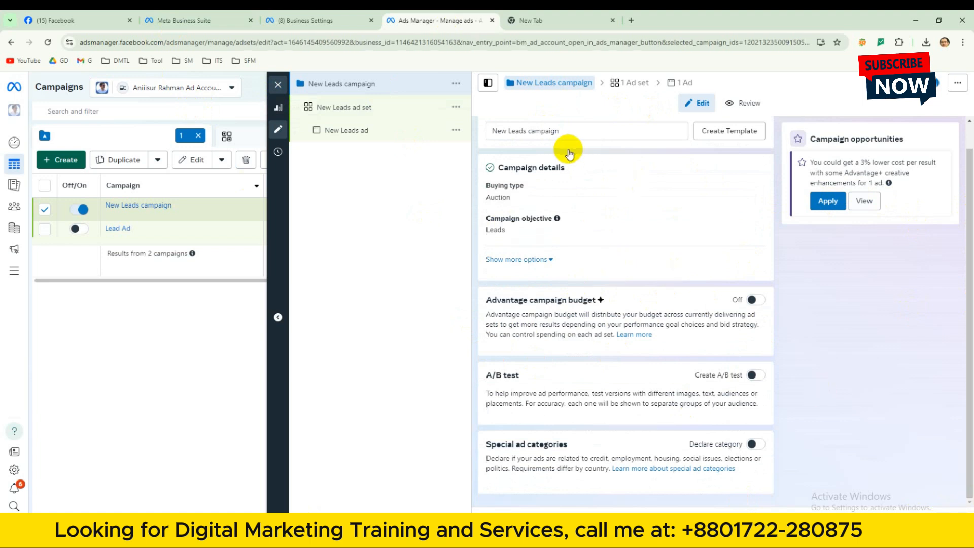
Close the blank browser tab and review the ad set's conversion location options and Facebook Page section.
click(613, 21)
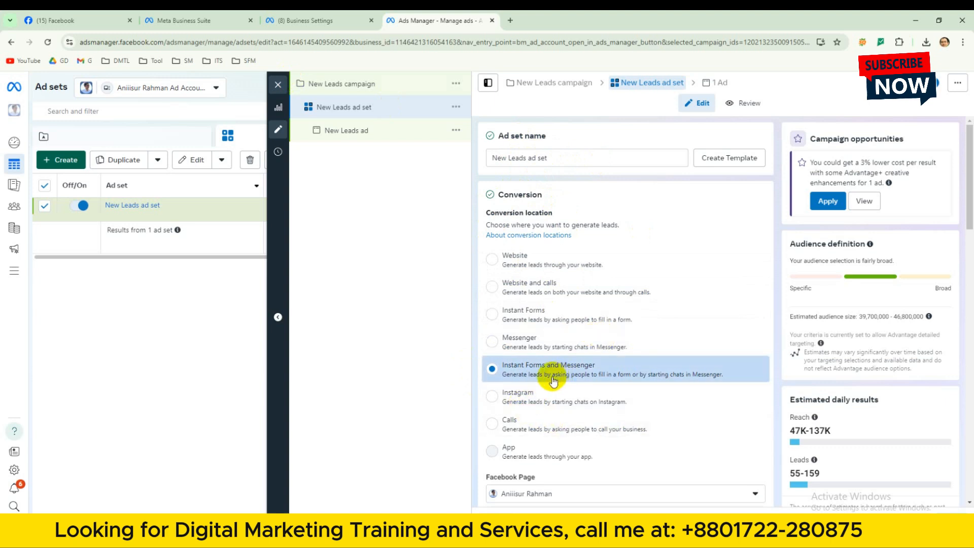
scroll(537, 385, down, 1)
scroll(538, 386, up, 1)
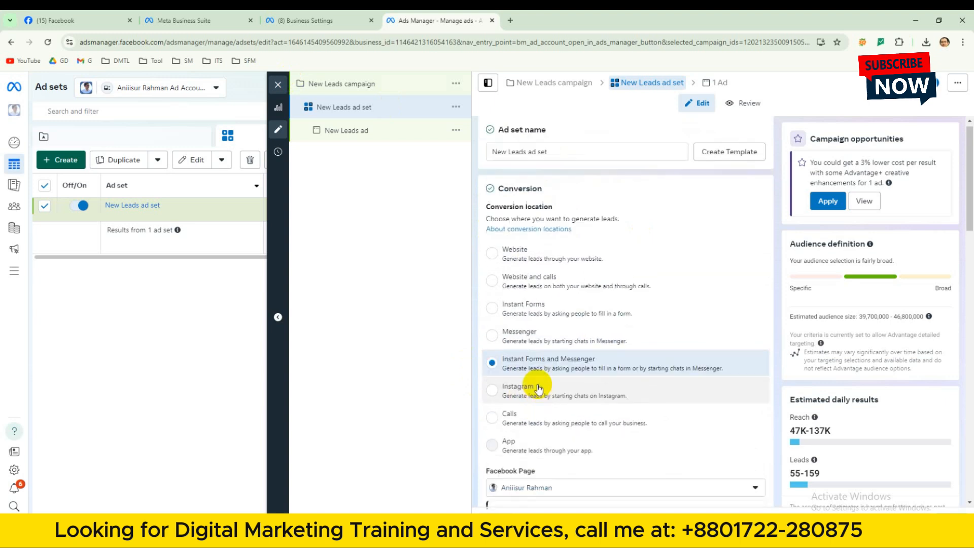
scroll(561, 350, down, 1)
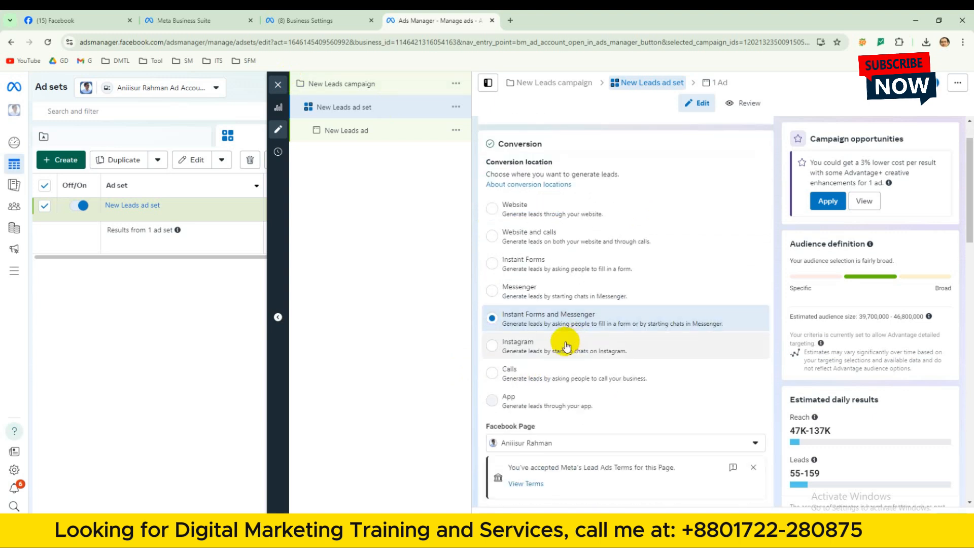
scroll(567, 343, down, 1)
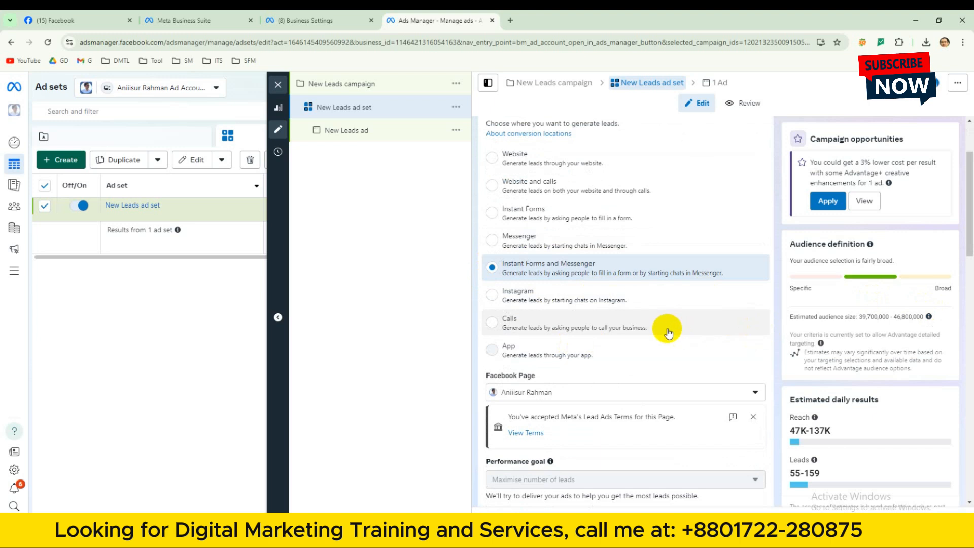
scroll(679, 317, down, 1)
scroll(688, 311, up, 1)
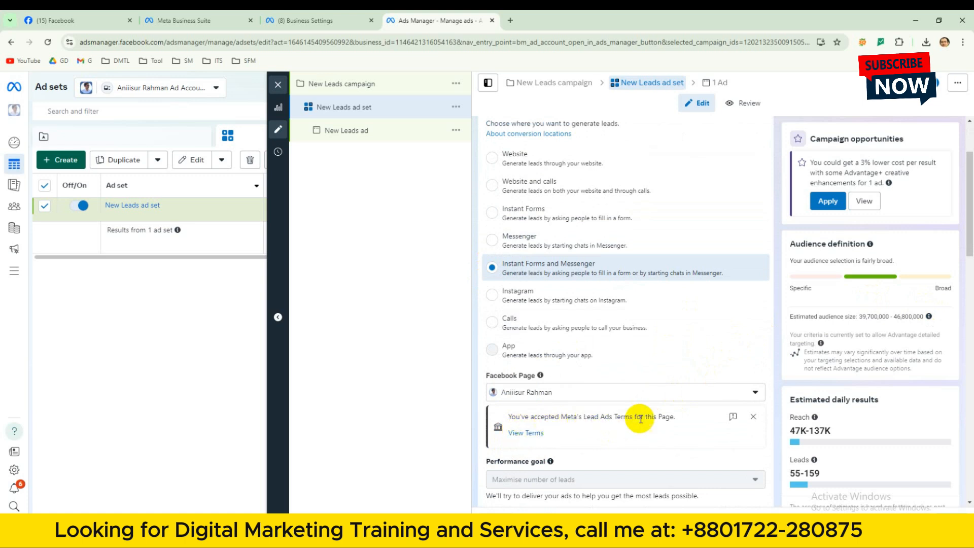
View the Lead Ad Terms for the selected Facebook Page, check the list of other Pages, and close the terms page.
click(520, 432)
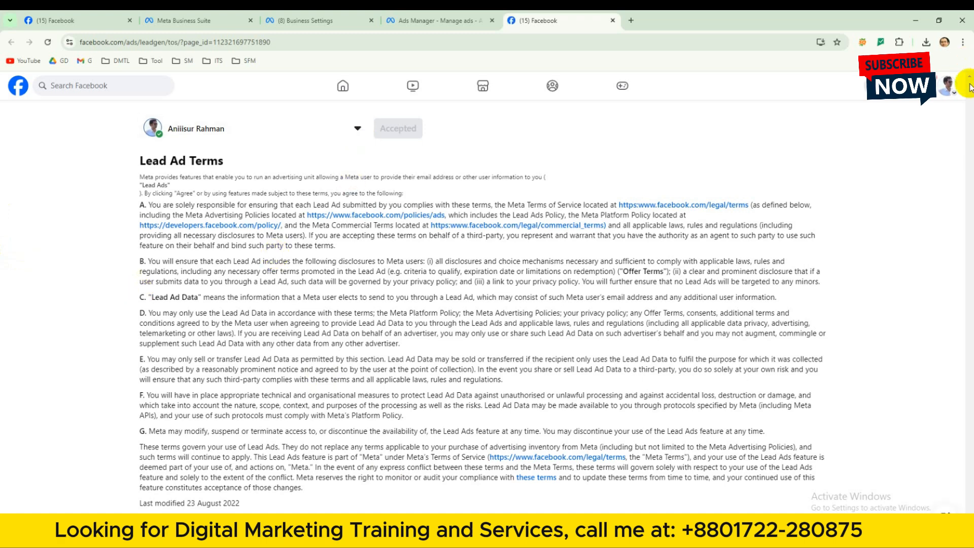
click(358, 129)
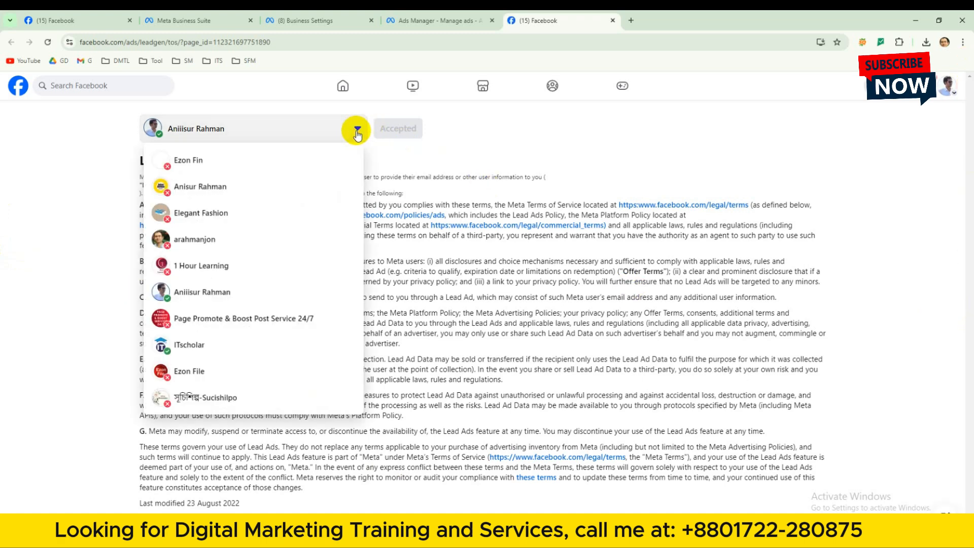
click(357, 132)
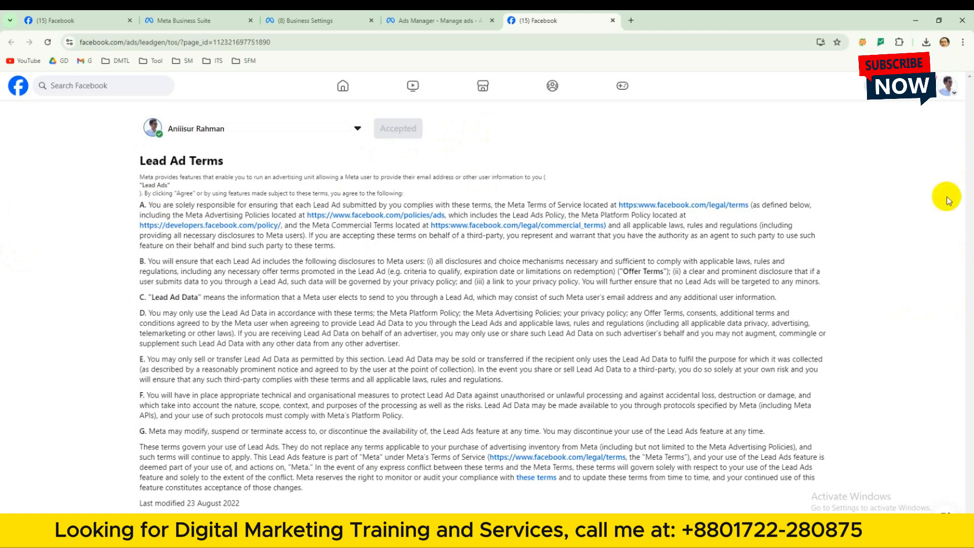
click(477, 20)
click(613, 21)
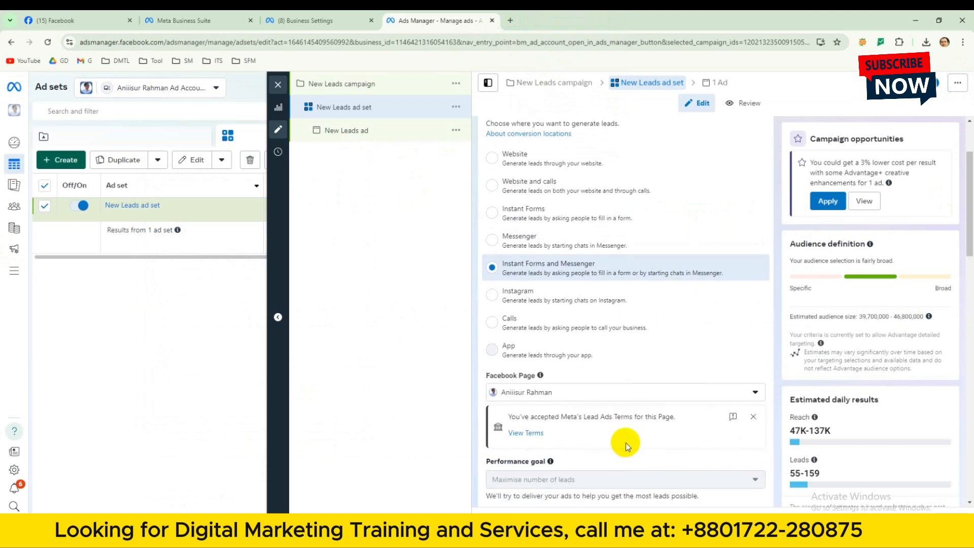
Keep the ad set on a daily budget and set the amount to $2.00.
scroll(655, 441, down, 1)
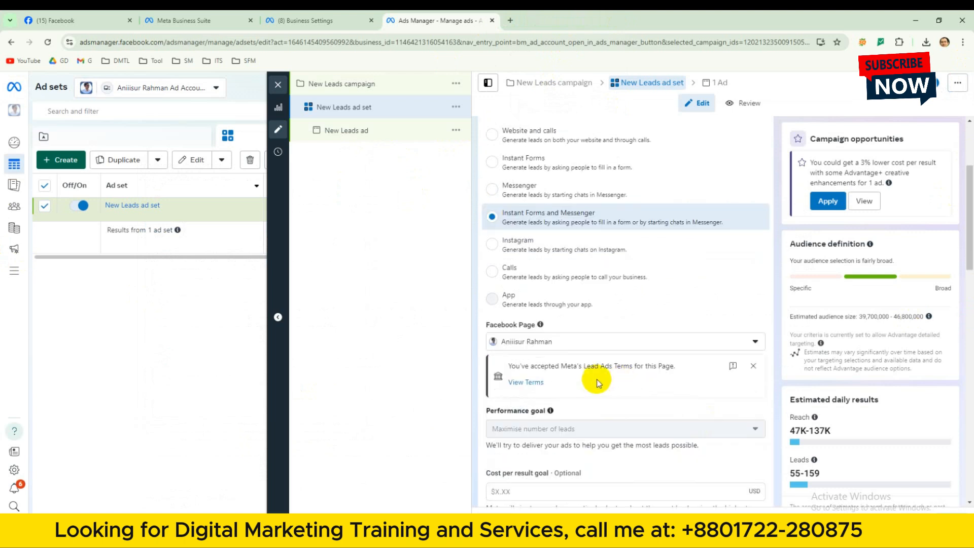
scroll(614, 390, up, 1)
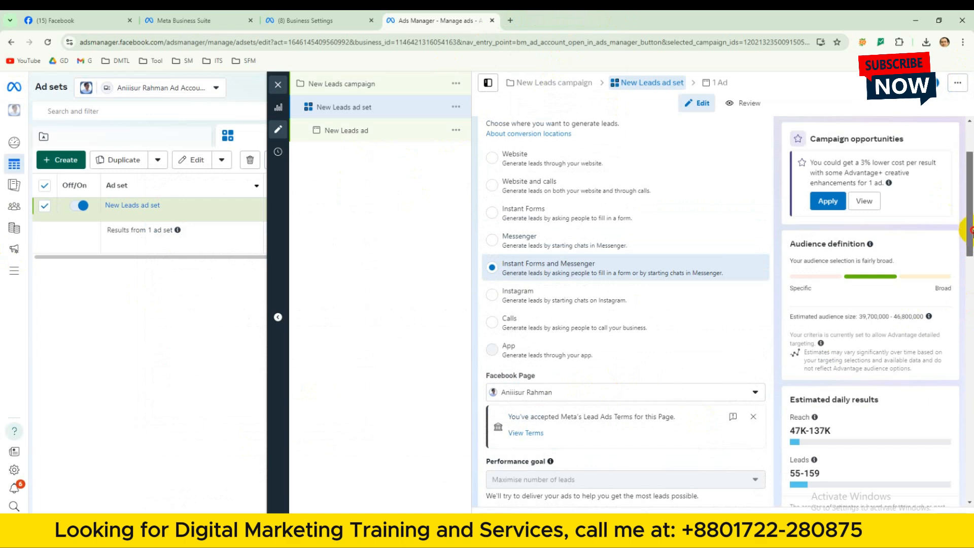
drag(969, 231, 970, 321)
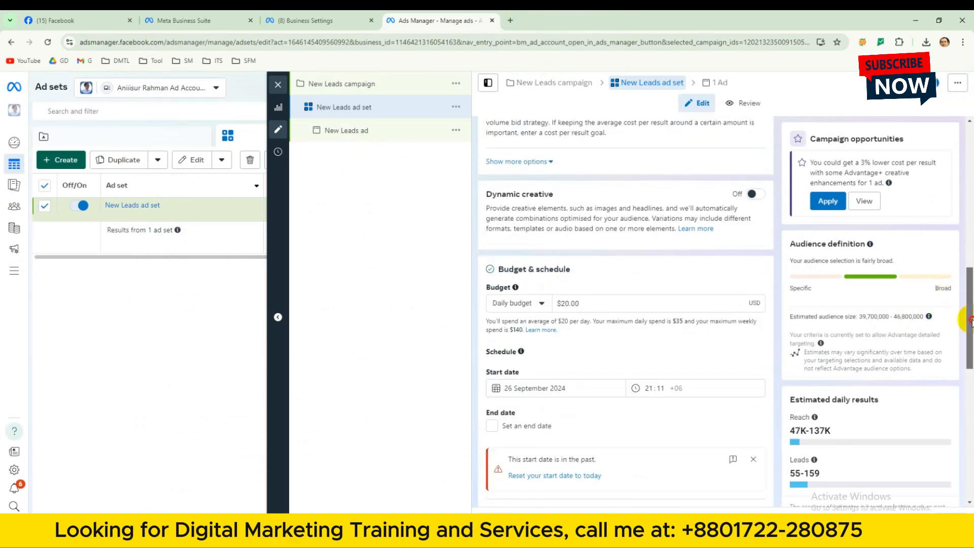
click(542, 301)
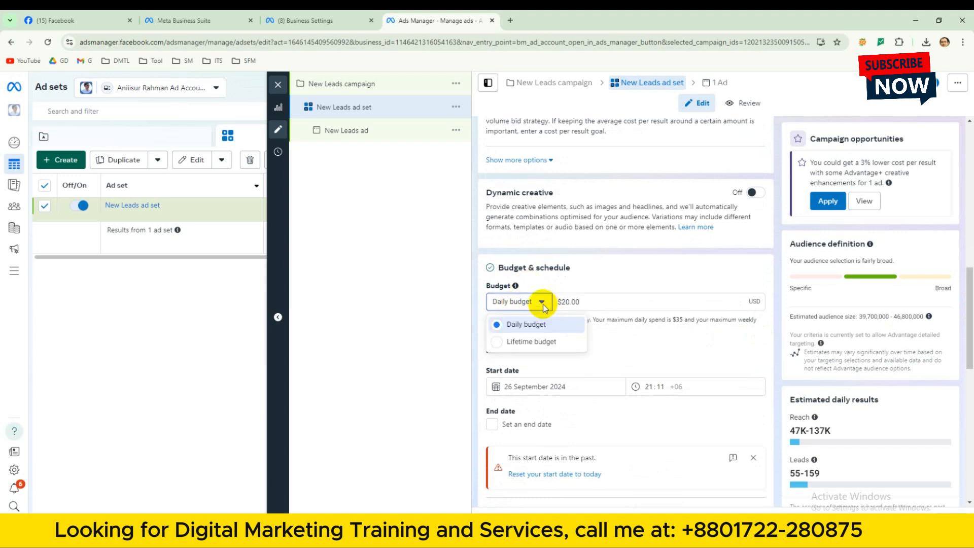
click(516, 323)
click(564, 303)
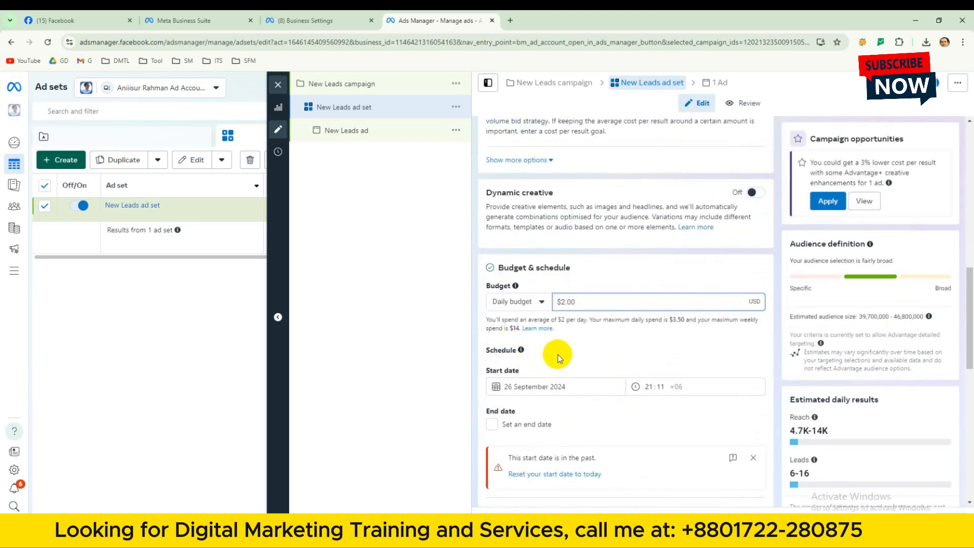
Set the ad set's scheduled start time to 22:11.
scroll(553, 355, down, 1)
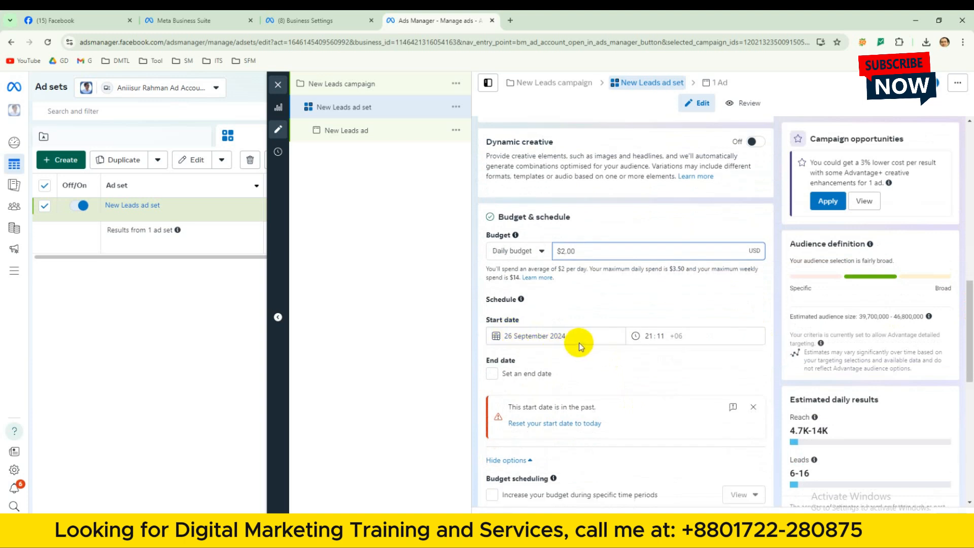
scroll(592, 336, down, 2)
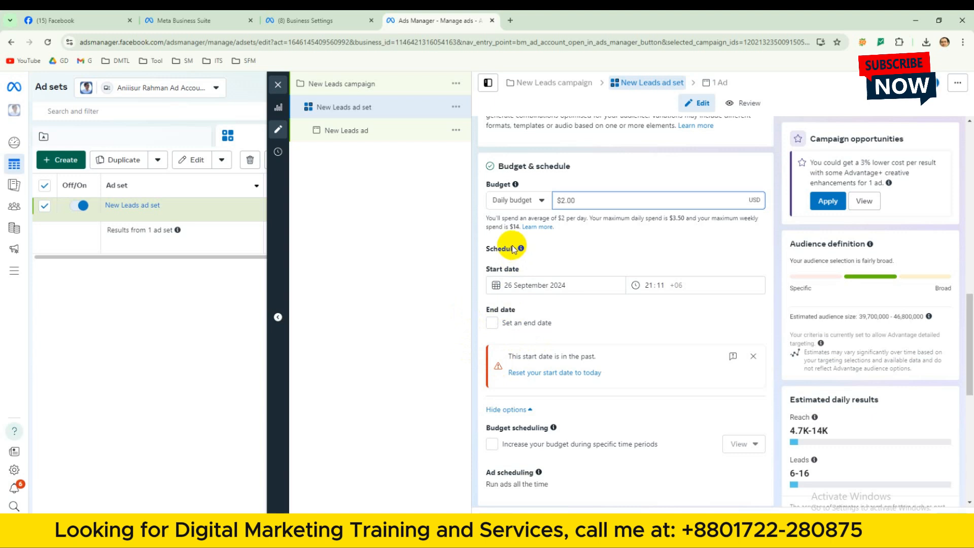
click(648, 285)
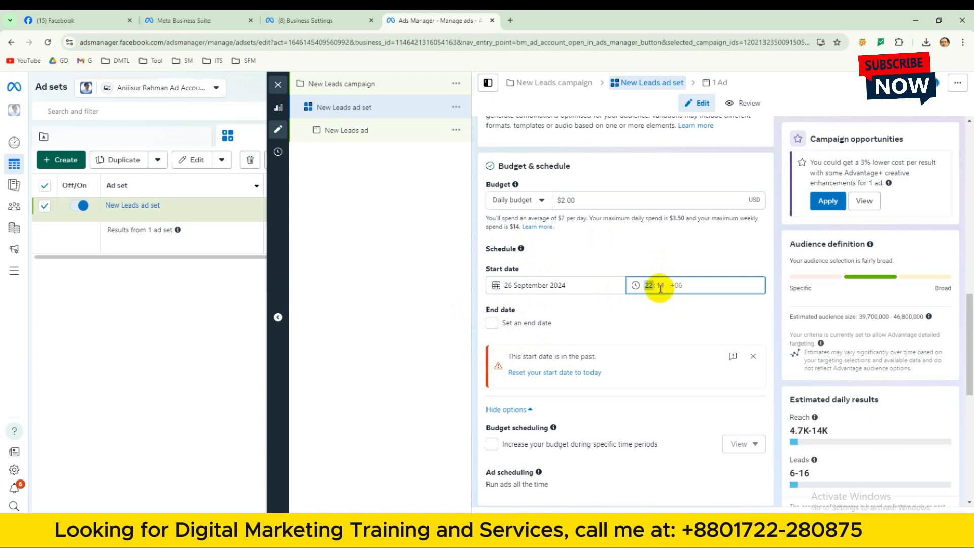
key(Up)
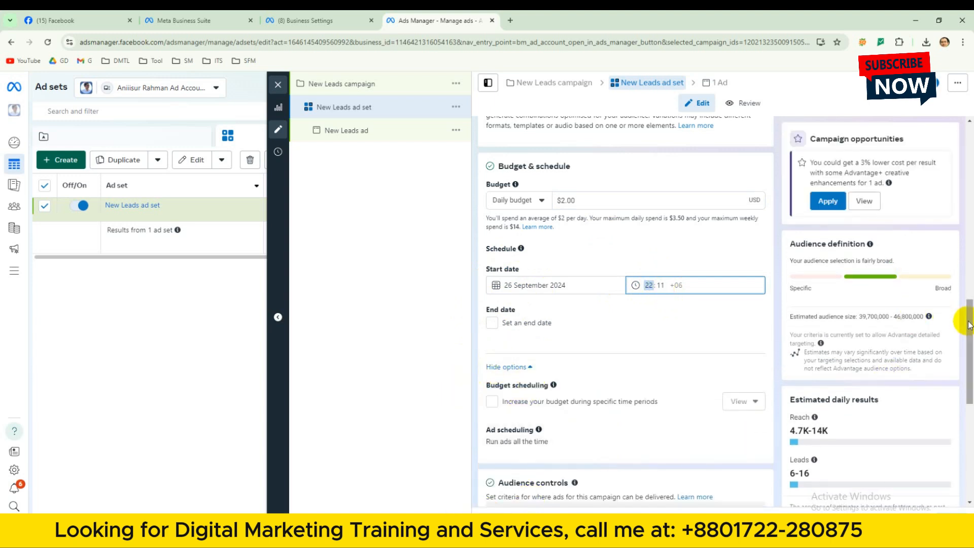
Show more options in the audience controls and set the minimum age to 25.
drag(968, 317, 969, 415)
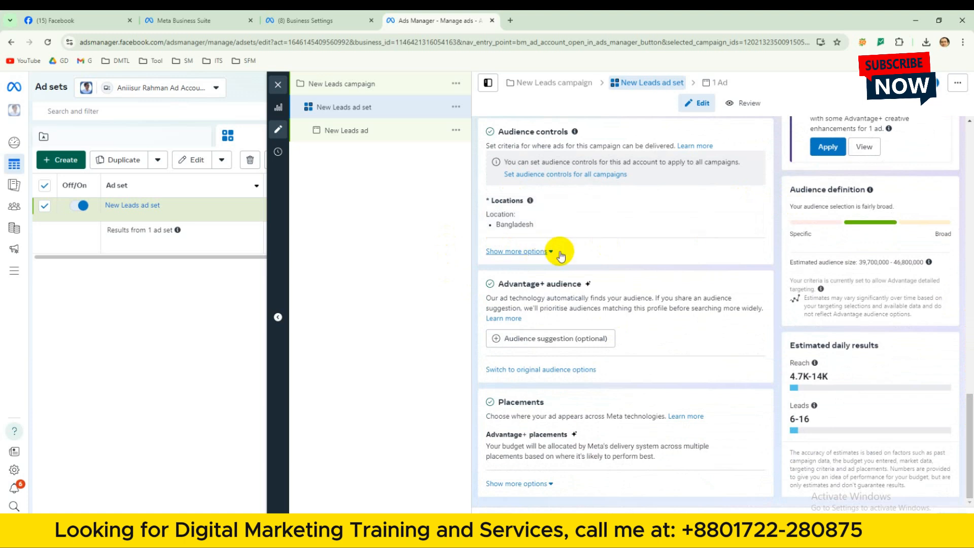
click(539, 252)
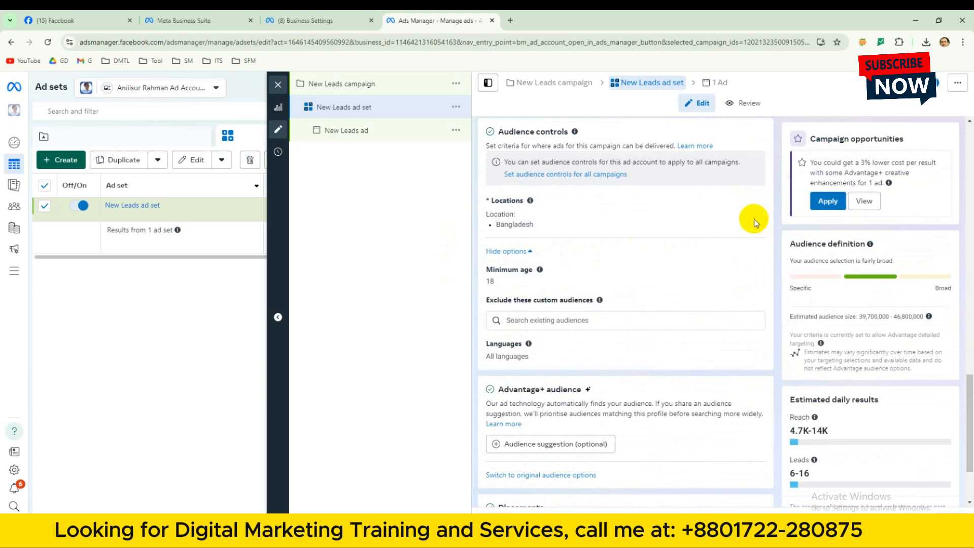
click(752, 269)
click(522, 285)
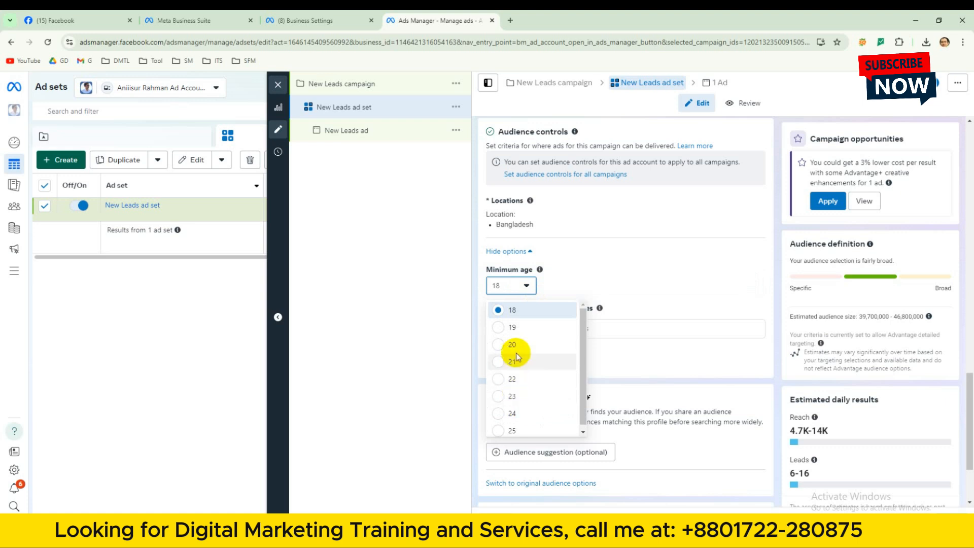
click(588, 408)
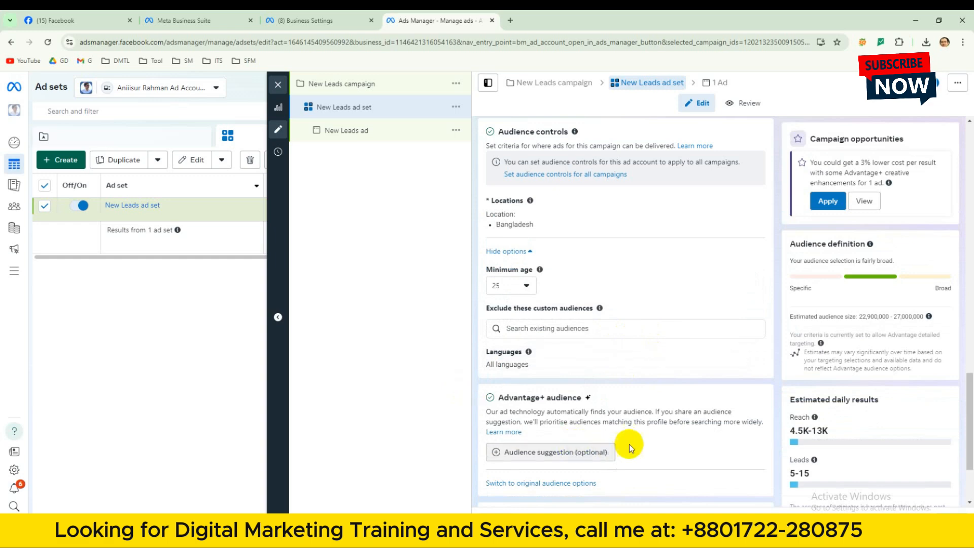
Expand the optional audience suggestion under Advantage+ audience and view the choices for creating a new audience.
scroll(669, 391, down, 1)
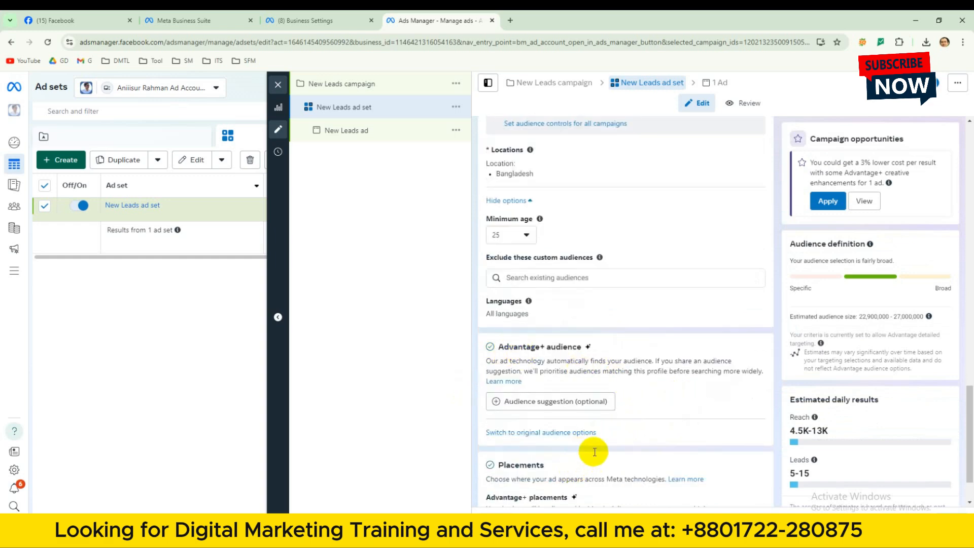
scroll(583, 447, down, 1)
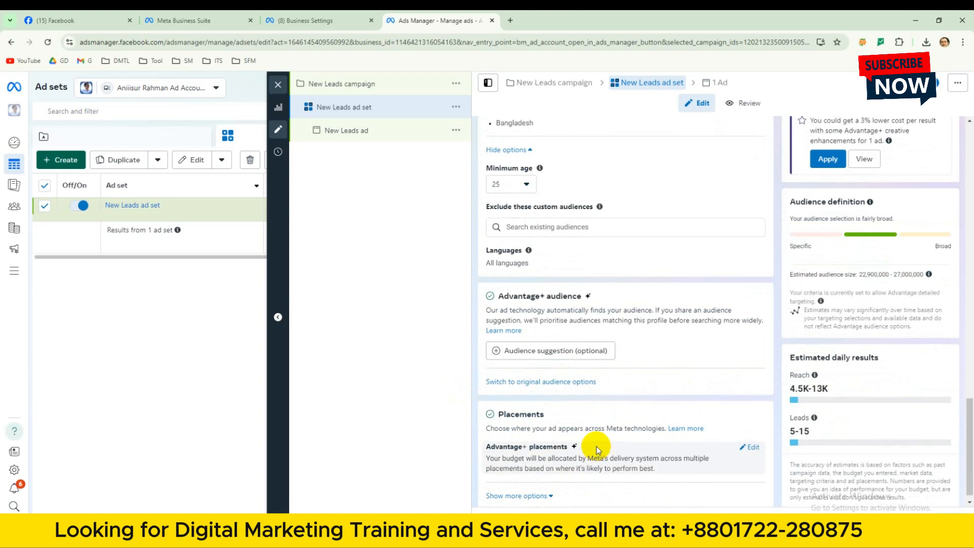
click(531, 348)
scroll(655, 400, down, 1)
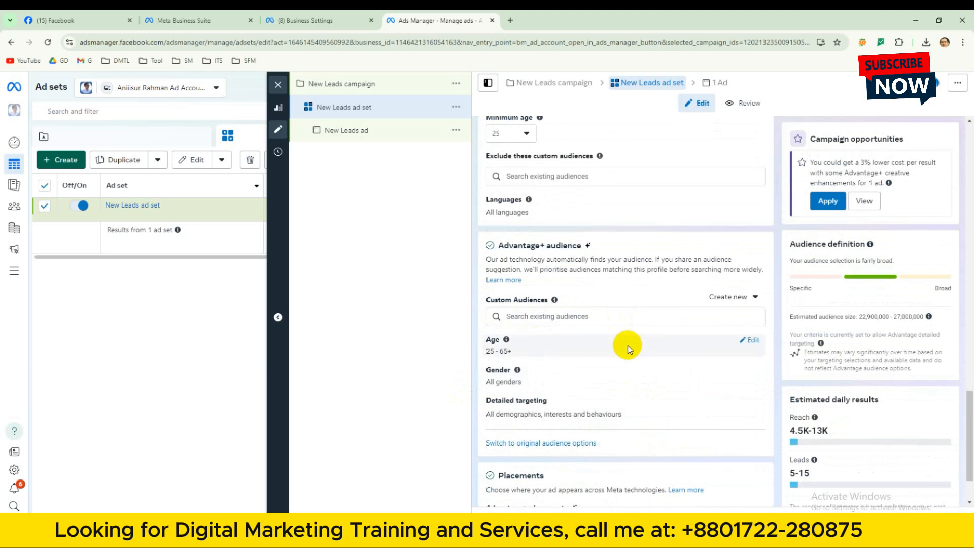
click(733, 297)
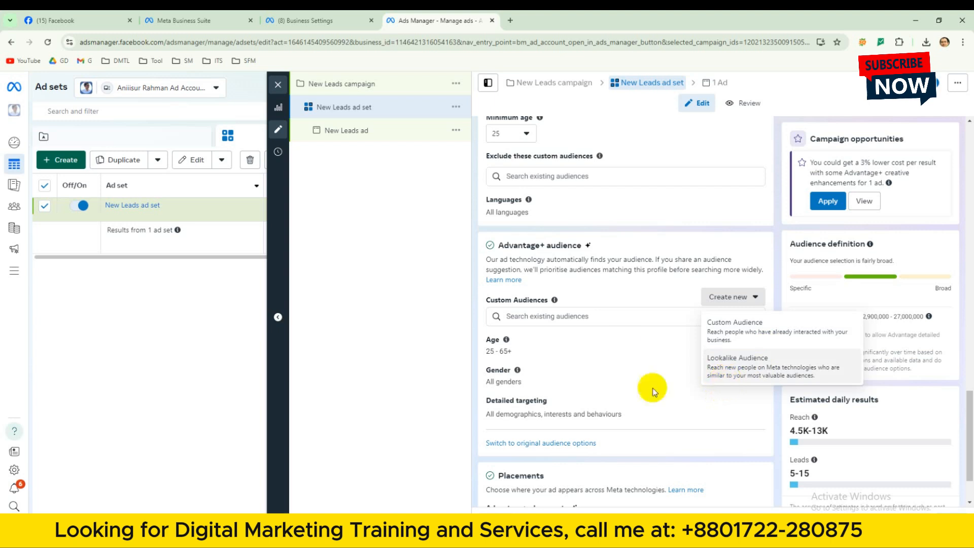
click(635, 288)
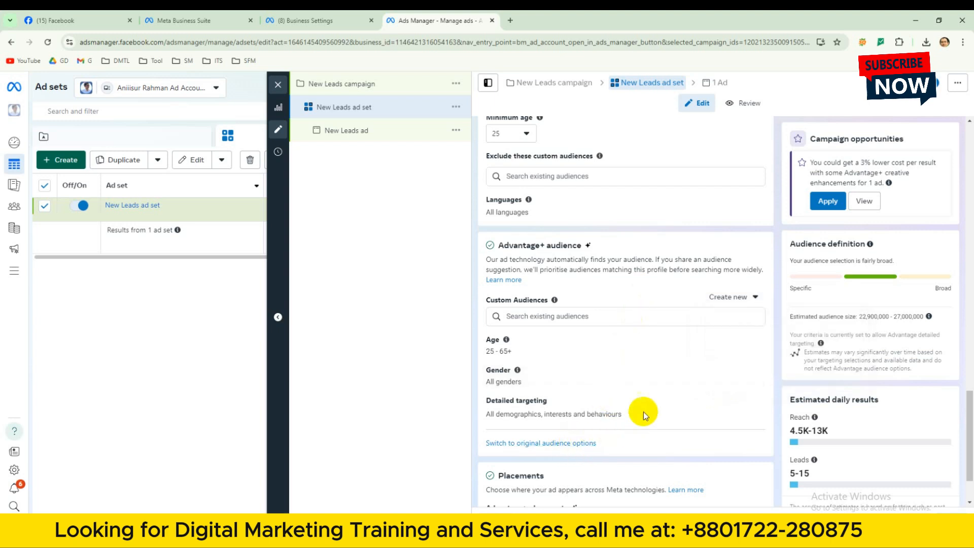
Add the Demographics > Financial > Income option "Household income: top 10-25% of ZIP codes (US)" to the detailed targeting.
scroll(654, 400, down, 1)
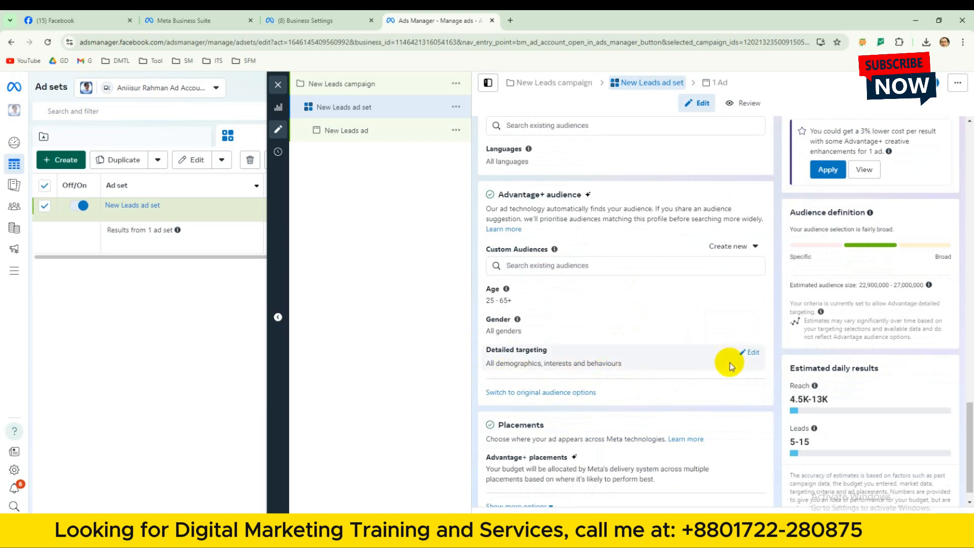
click(750, 353)
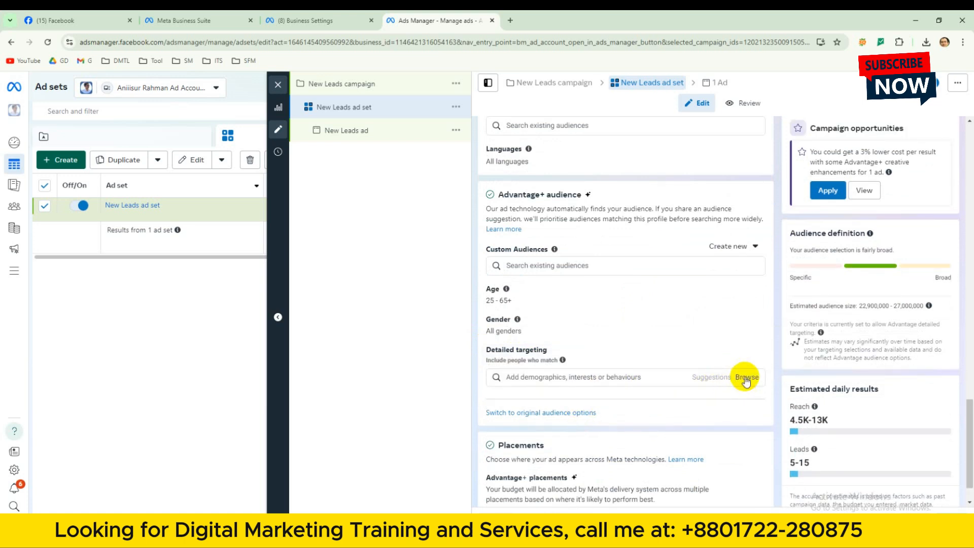
click(745, 378)
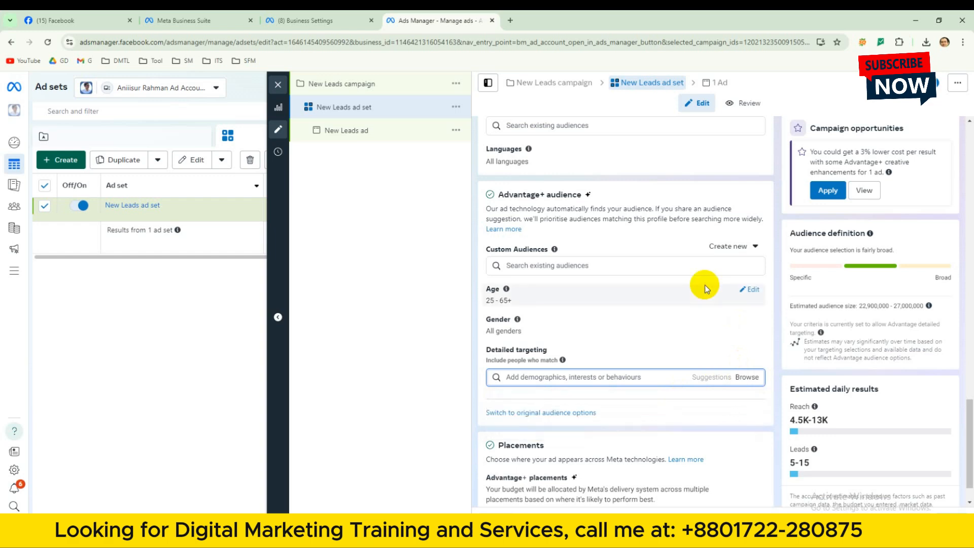
click(760, 361)
scroll(686, 440, down, 1)
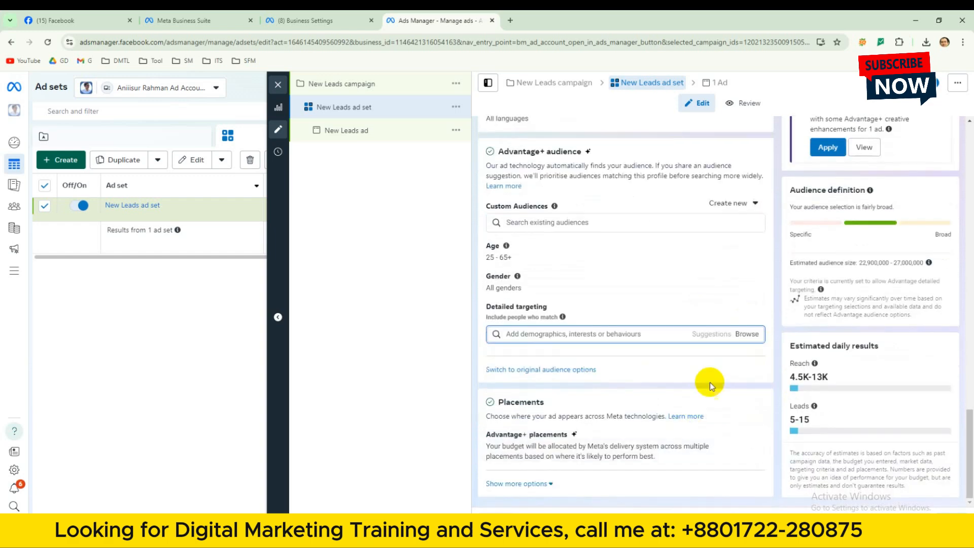
click(745, 333)
click(523, 358)
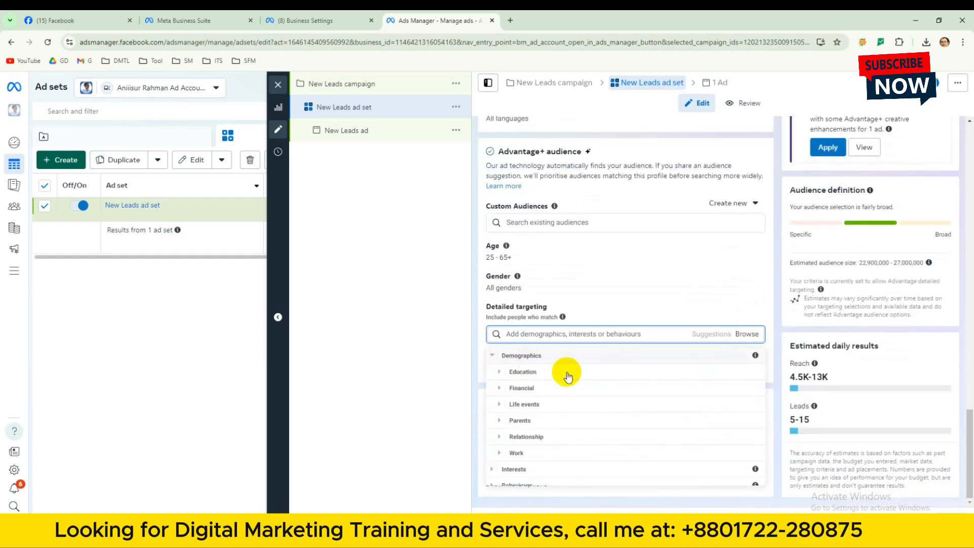
click(537, 390)
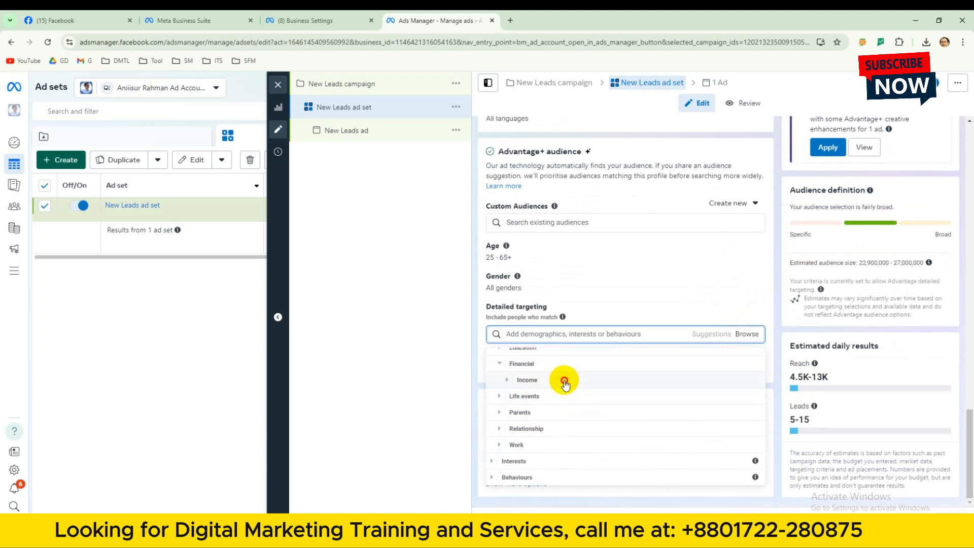
click(557, 379)
click(587, 406)
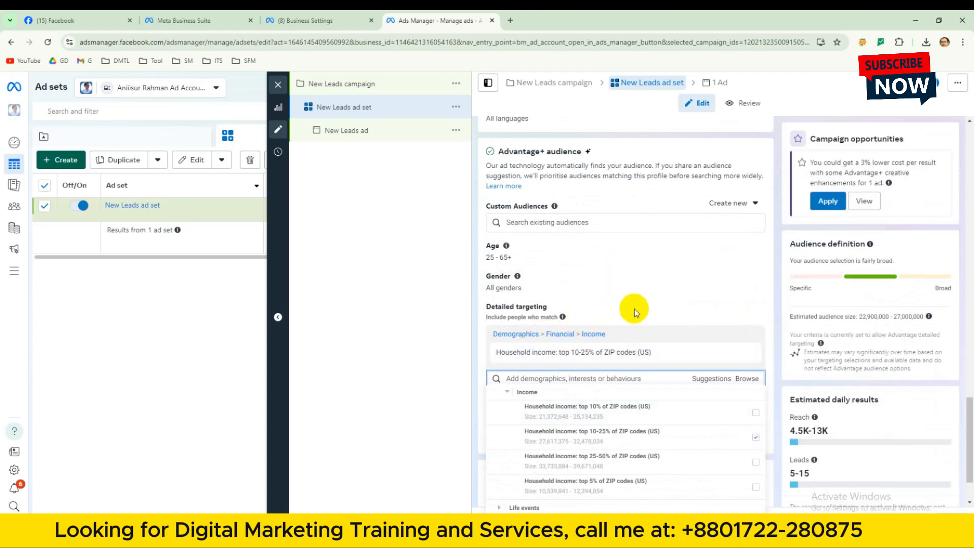
mouse_move(511, 352)
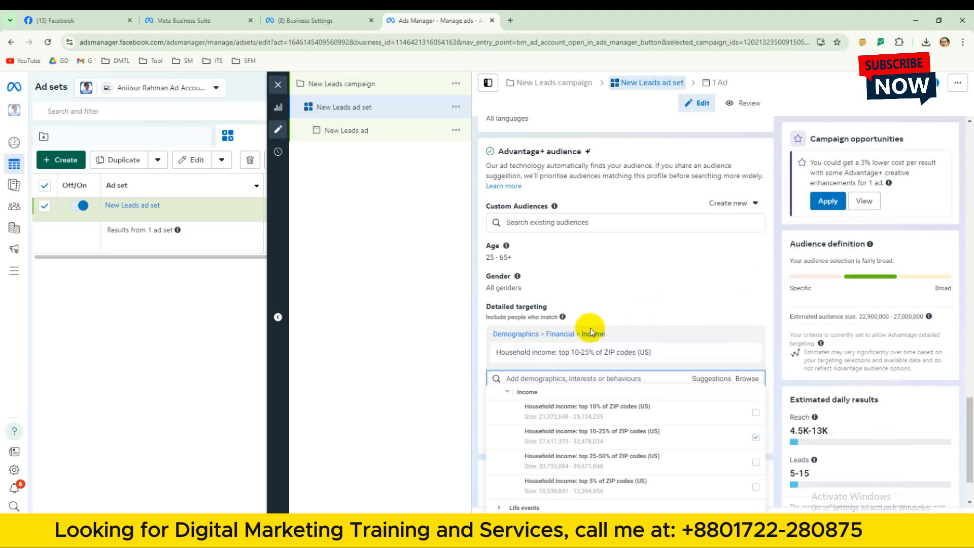
Show more options under Placements and switch the ad set from Advantage+ placements to Manual placements.
click(624, 304)
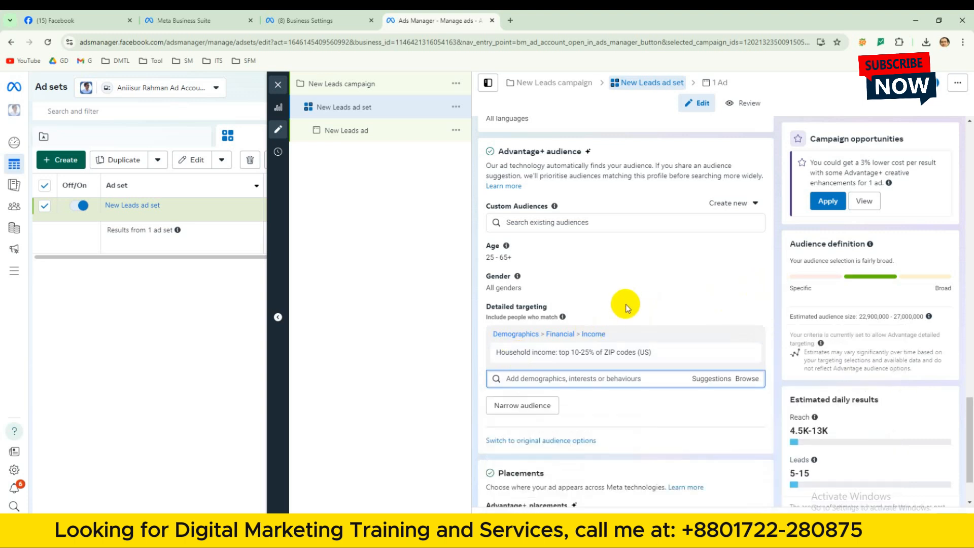
scroll(627, 311, down, 3)
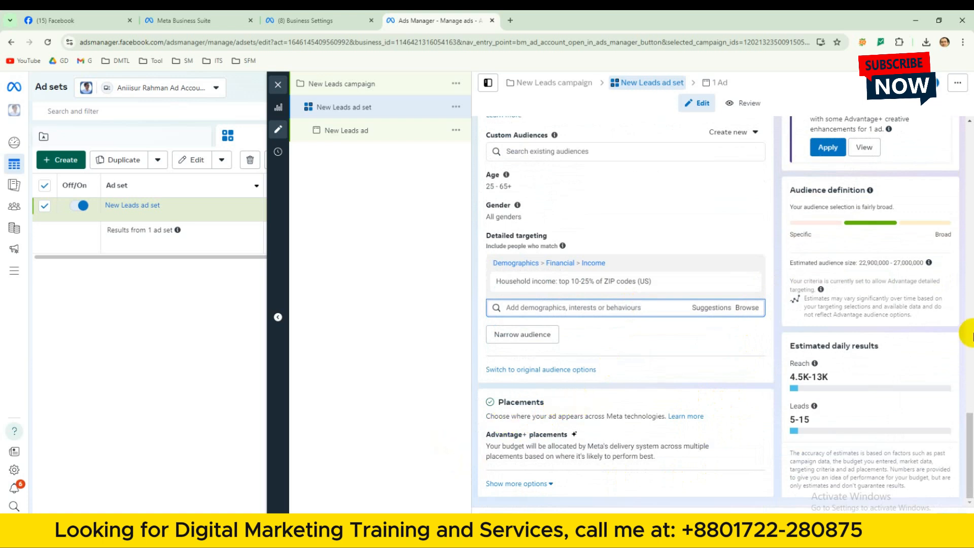
click(548, 485)
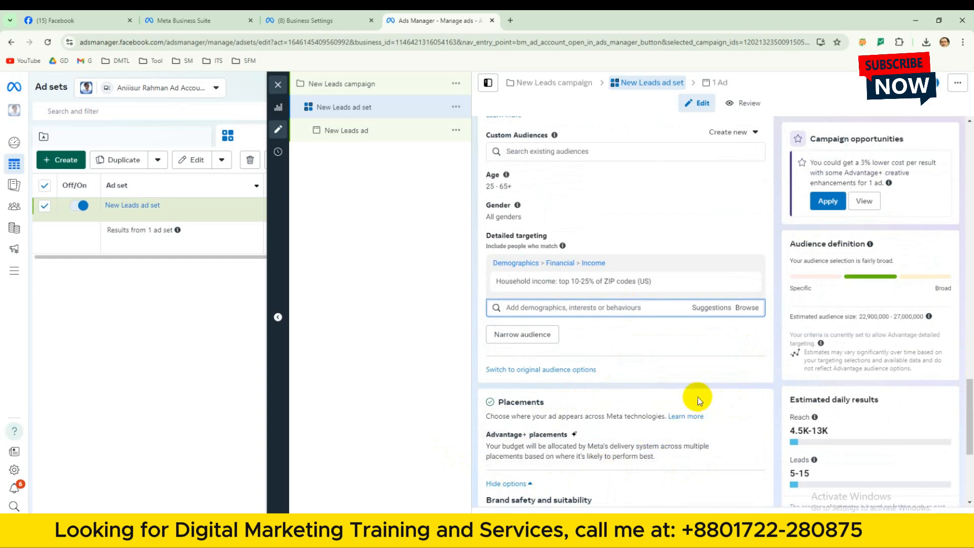
scroll(697, 391, down, 3)
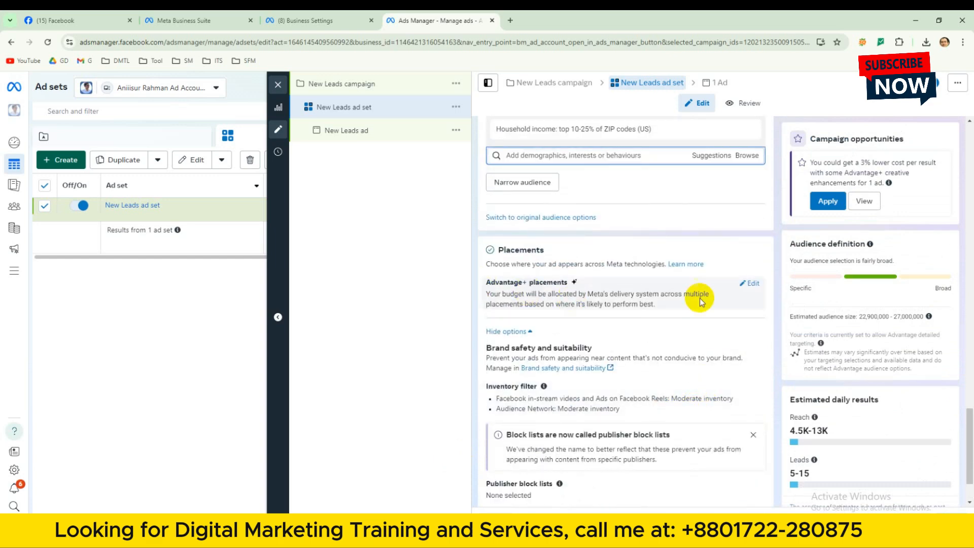
click(753, 287)
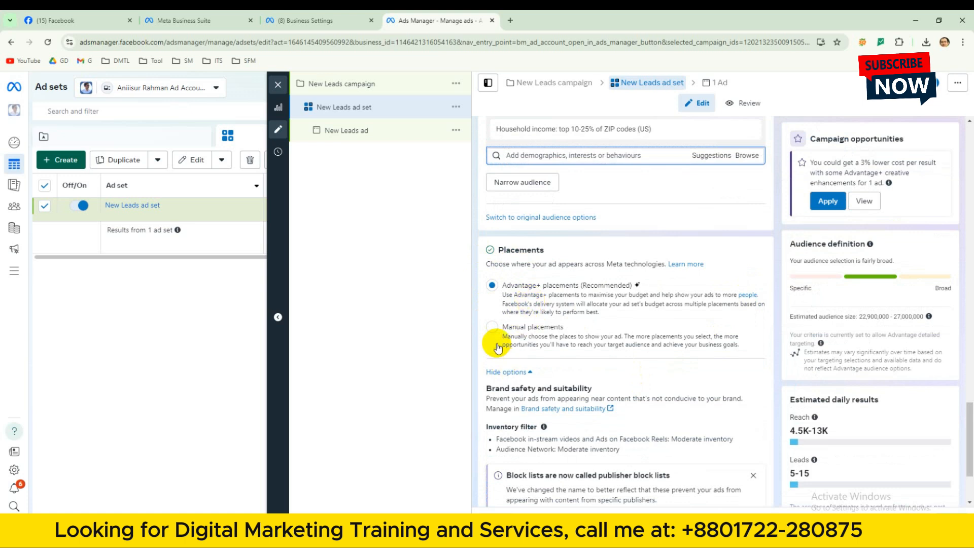
click(491, 329)
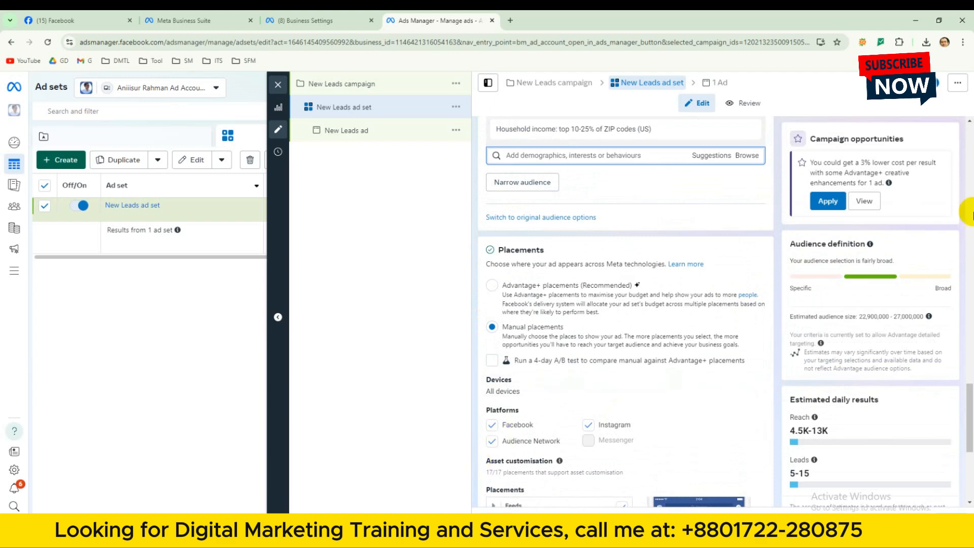
Look over the manual placement settings and try excluding Audience Network from the platforms.
drag(967, 405, 967, 445)
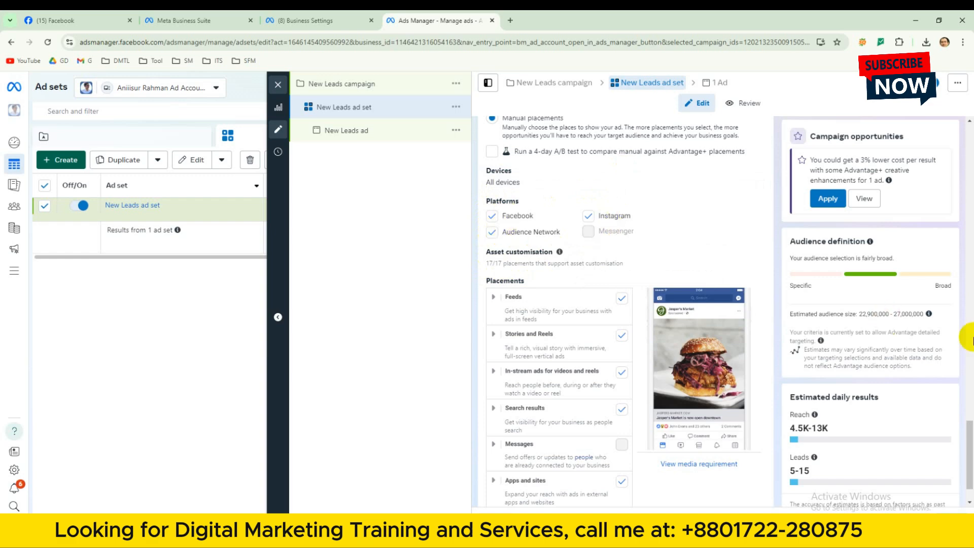
scroll(969, 431, down, 1)
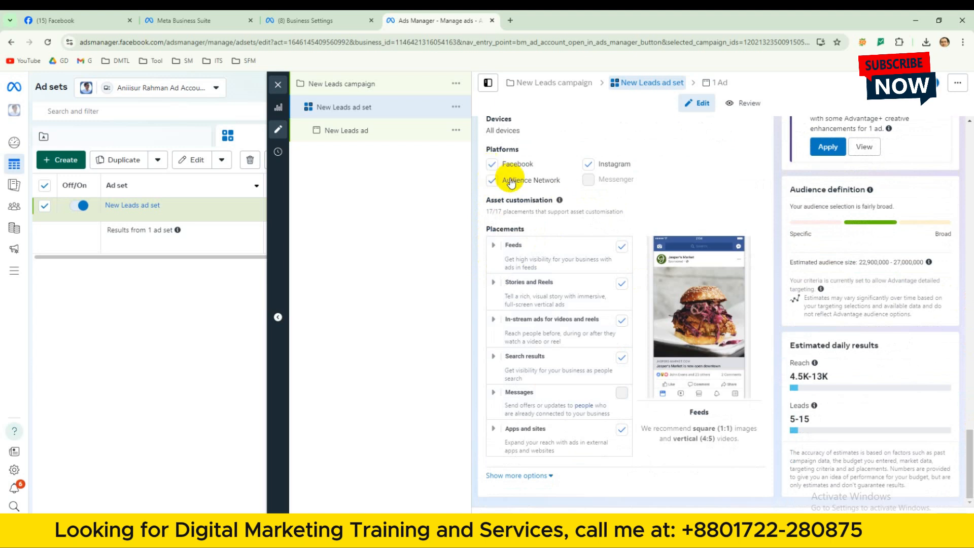
click(487, 181)
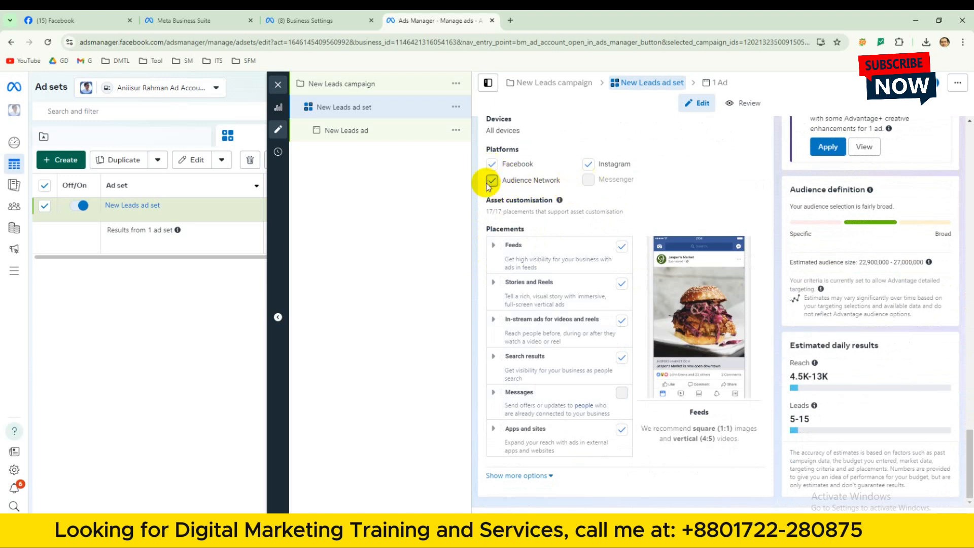
click(491, 180)
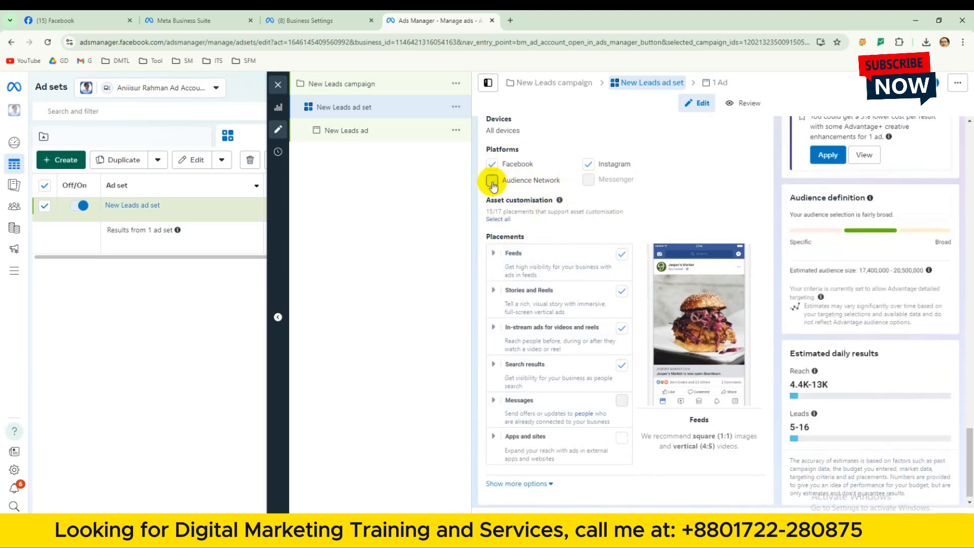
click(491, 181)
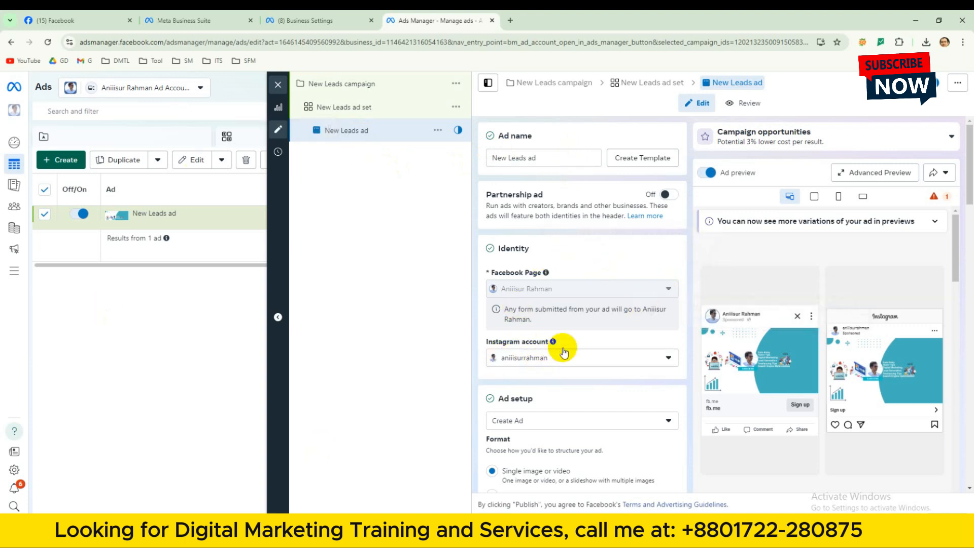
Go through the ad's identity and setup sections and choose the Single image or video format.
scroll(561, 348, down, 1)
scroll(643, 319, down, 1)
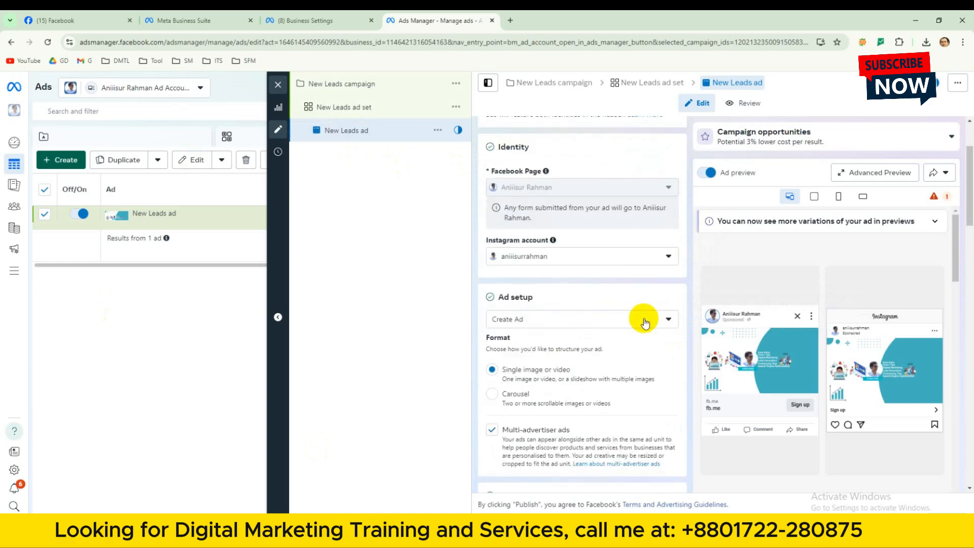
scroll(624, 337, down, 1)
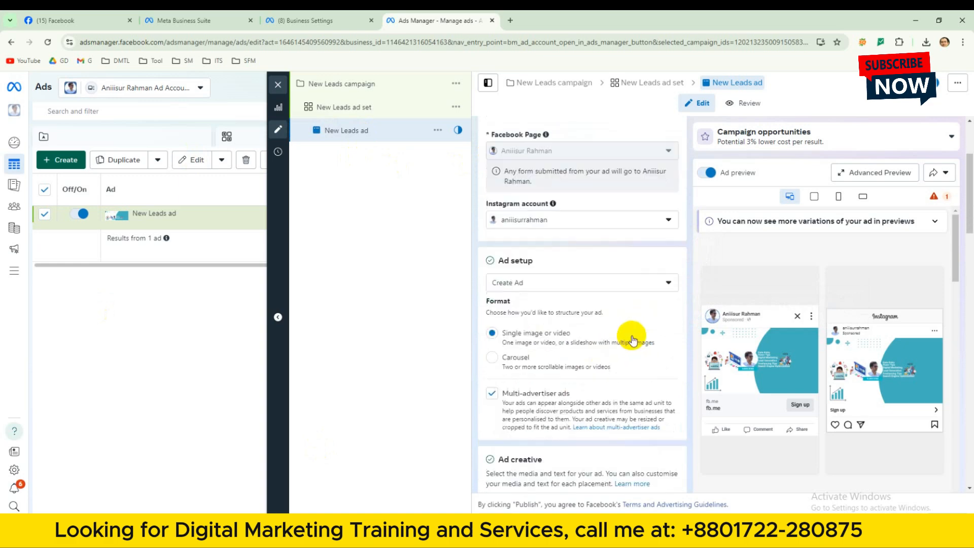
scroll(548, 388, down, 1)
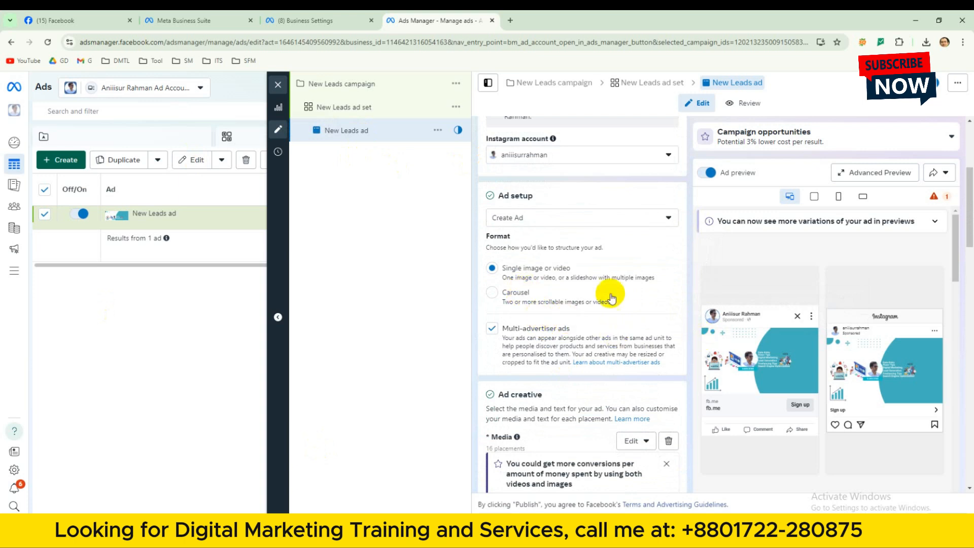
click(546, 271)
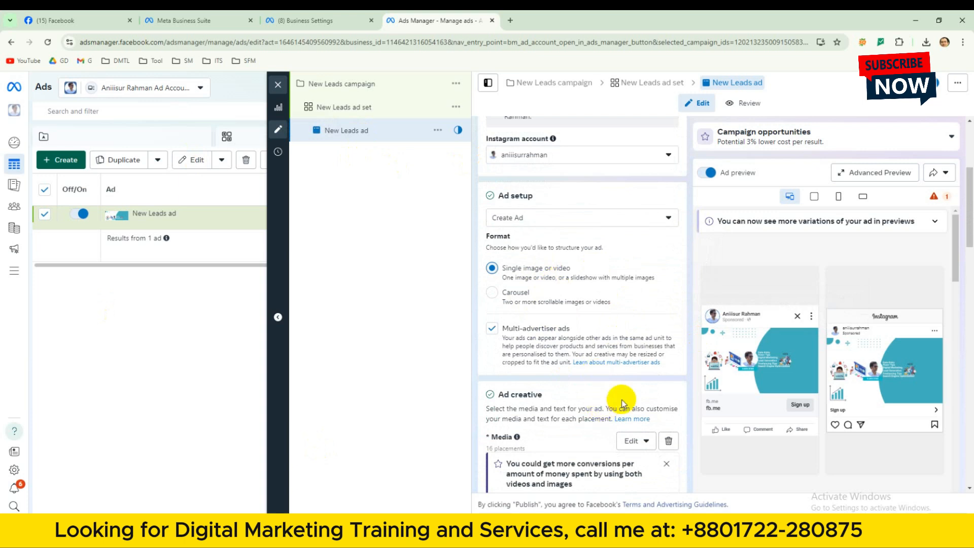
Dismiss the suggestion about using both videos and images in the Media section of the ad creative.
scroll(660, 330, down, 1)
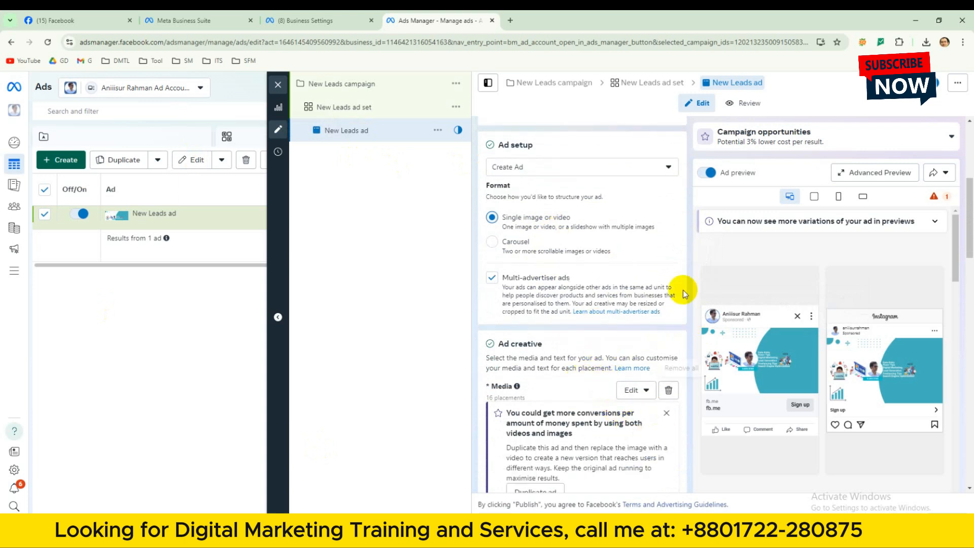
scroll(958, 260, down, 2)
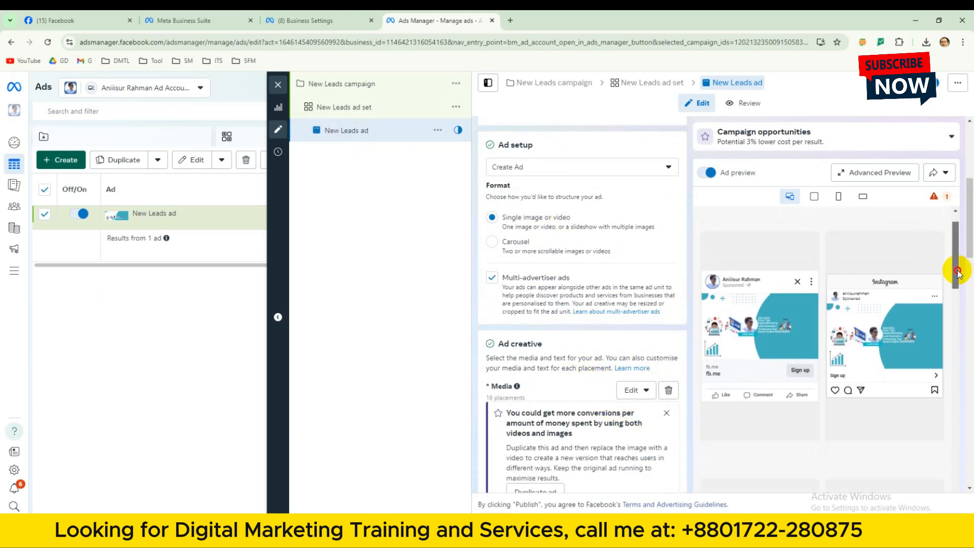
scroll(657, 438, down, 2)
scroll(578, 382, down, 1)
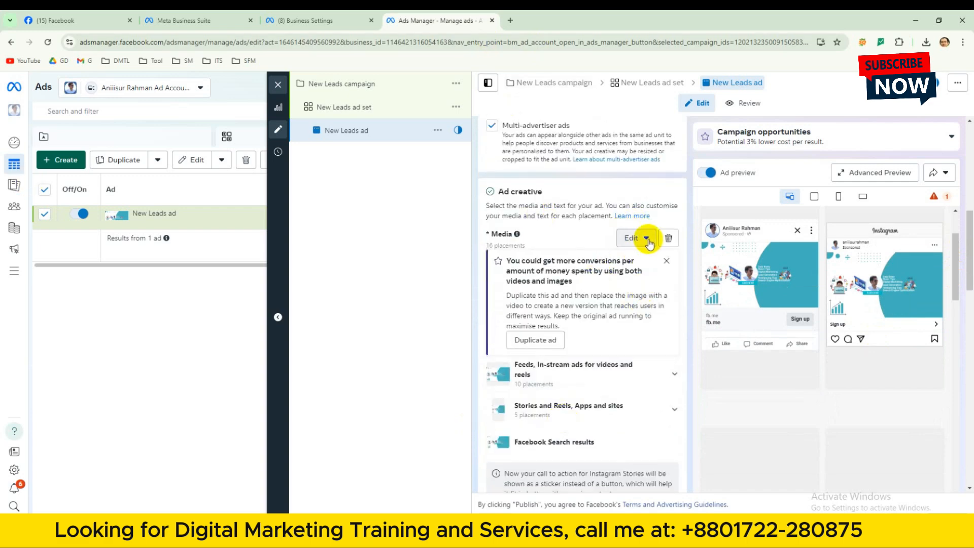
click(646, 238)
click(647, 239)
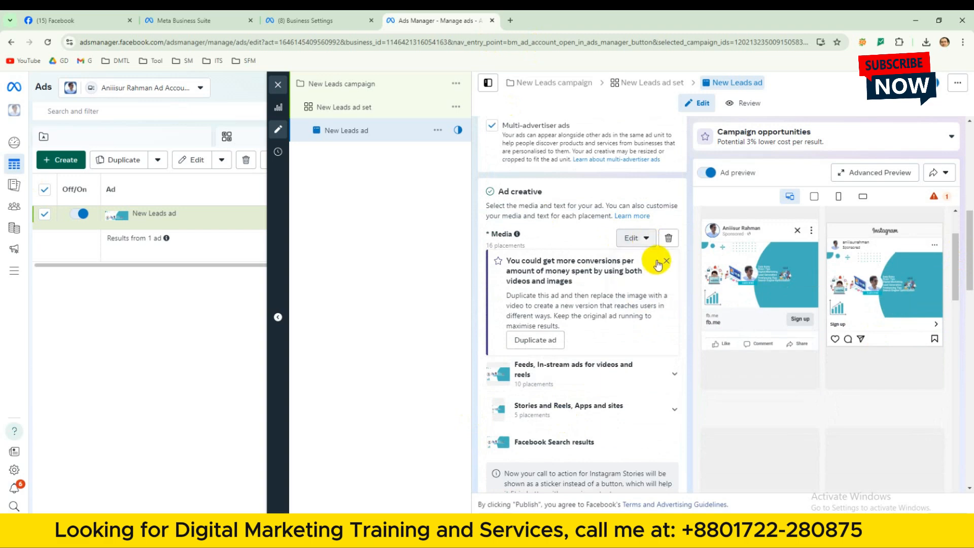
click(666, 260)
View the ad setup choices for creating an ad, using an existing post or using a Creative Hub mockup.
scroll(627, 304, up, 1)
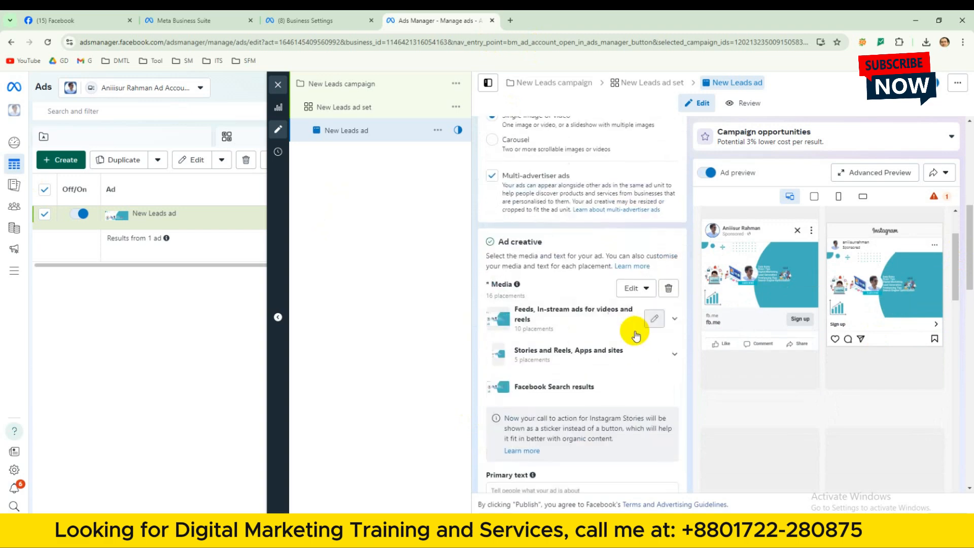
scroll(593, 278, down, 1)
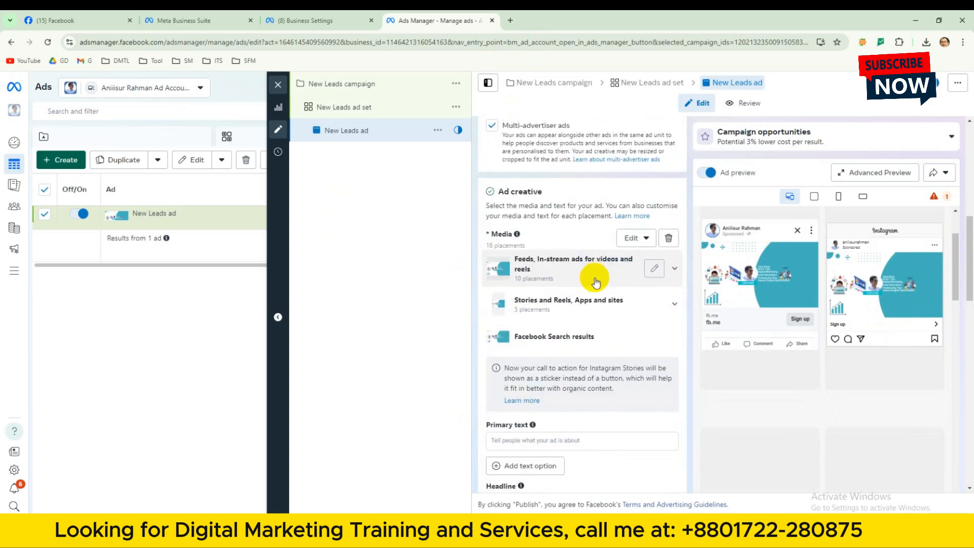
scroll(623, 319, up, 3)
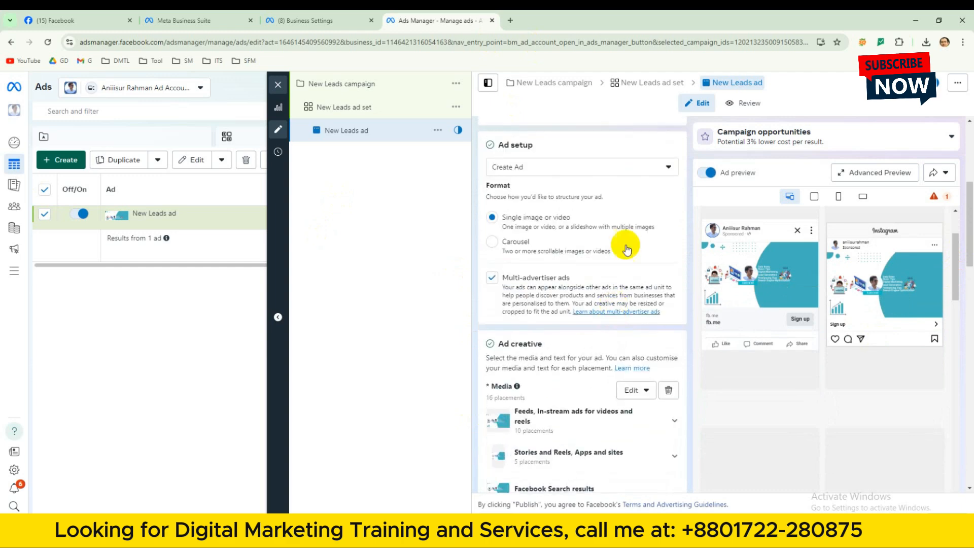
click(651, 167)
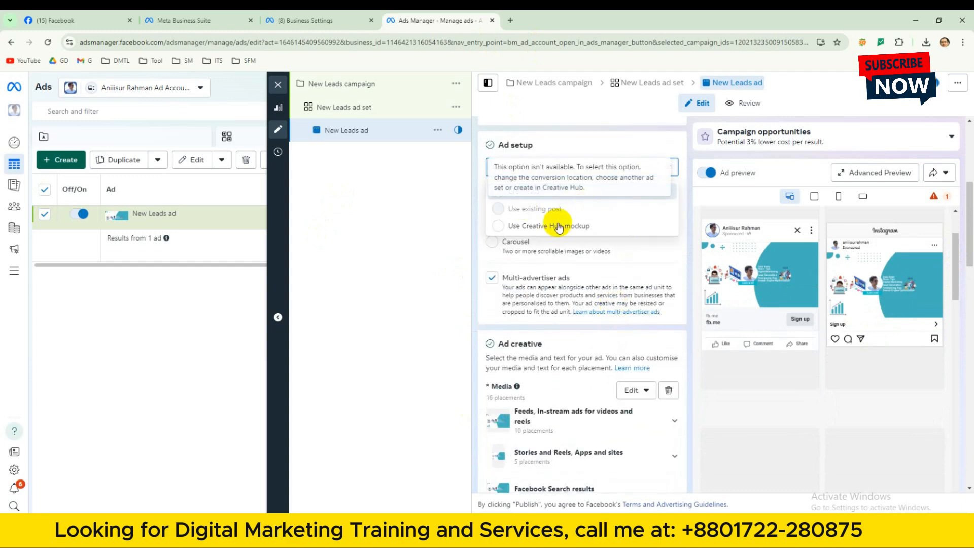
mouse_move(542, 198)
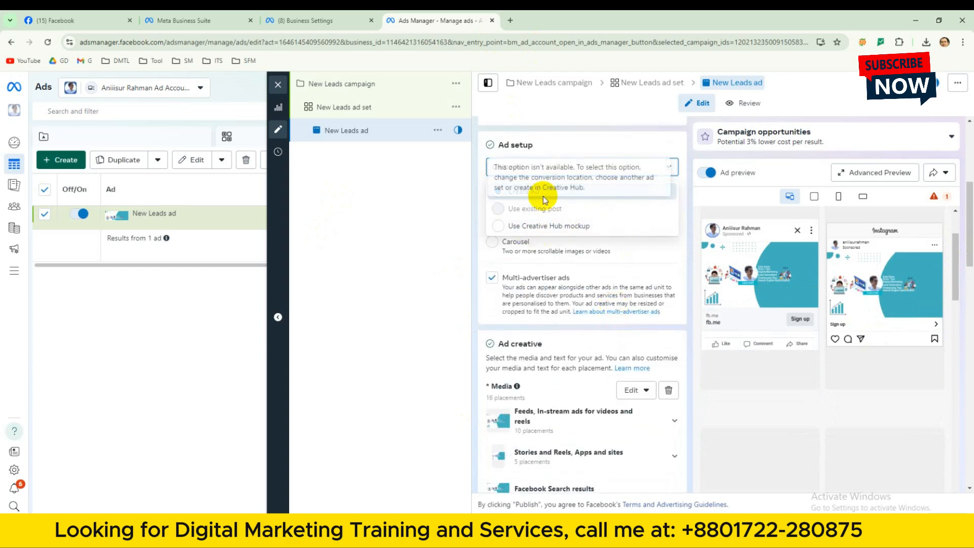
click(533, 226)
click(629, 392)
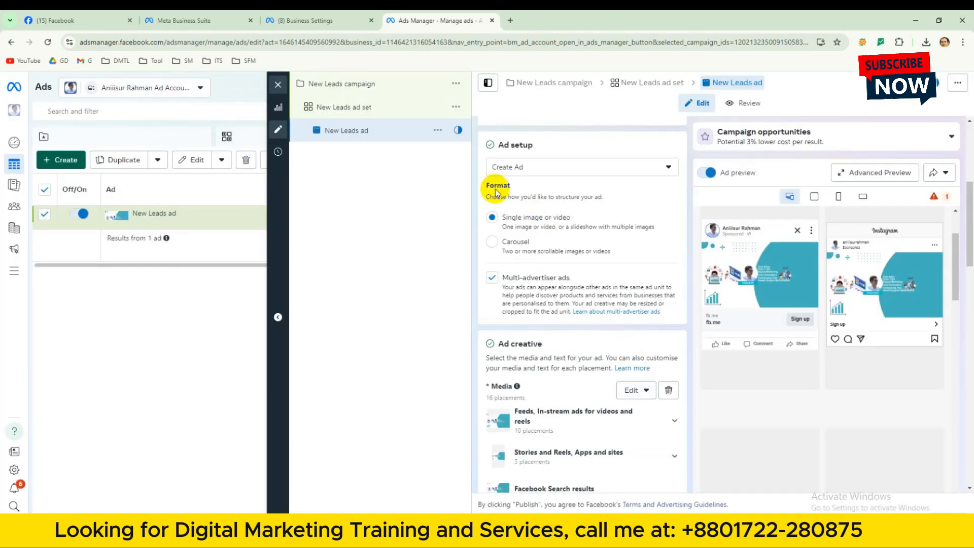
Remove all media from the ad creative and view the choices for adding new media.
scroll(631, 355, down, 1)
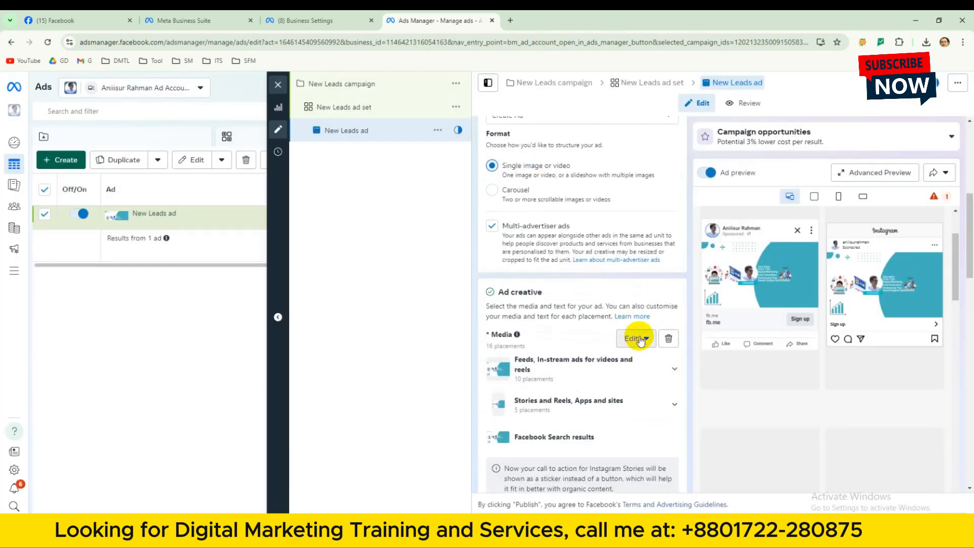
scroll(570, 330, down, 2)
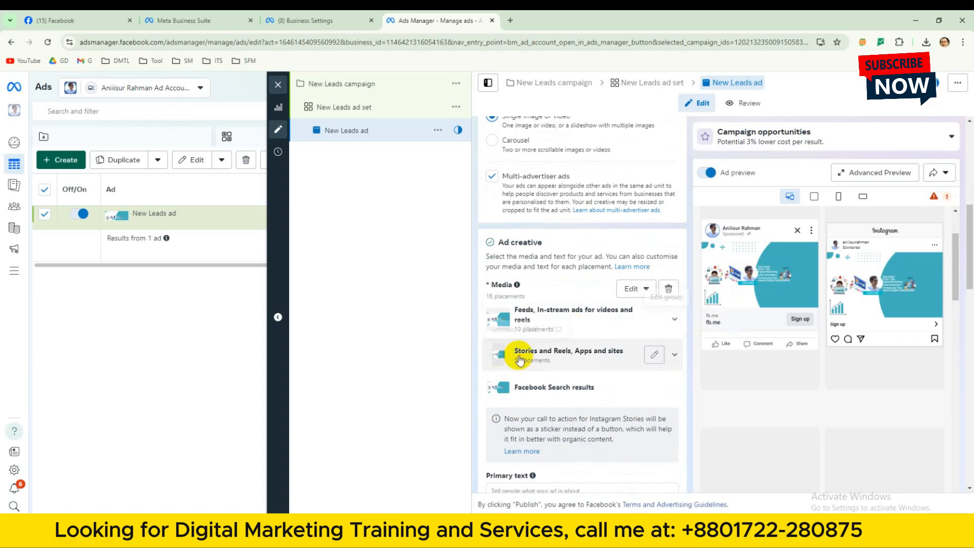
click(667, 289)
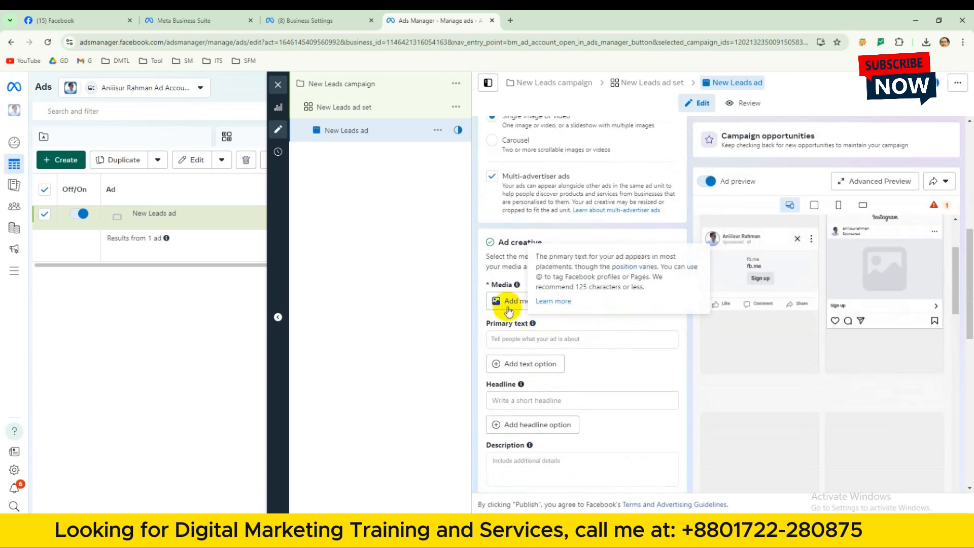
click(517, 303)
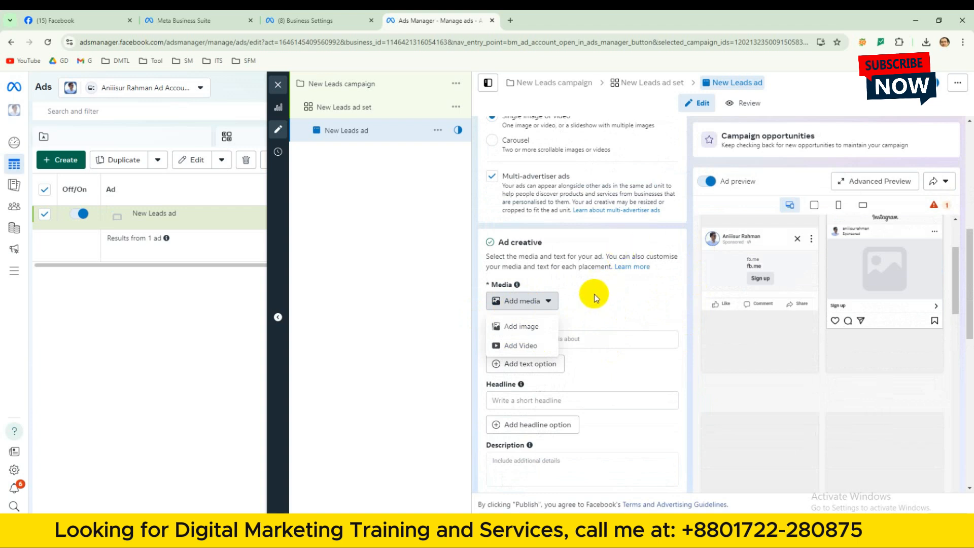
click(563, 132)
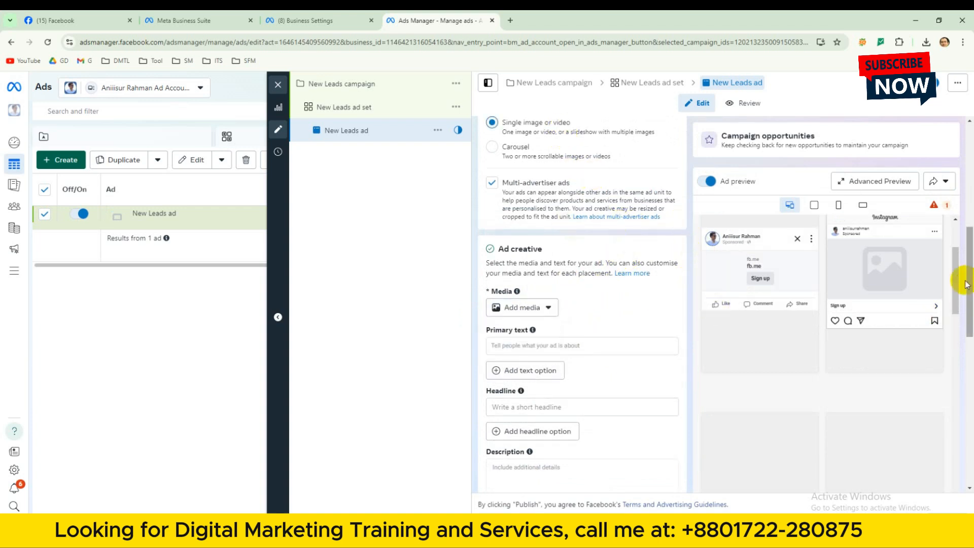
Check the ad preview and ad setup choices again, and set the ad format to Carousel.
drag(955, 283, 955, 259)
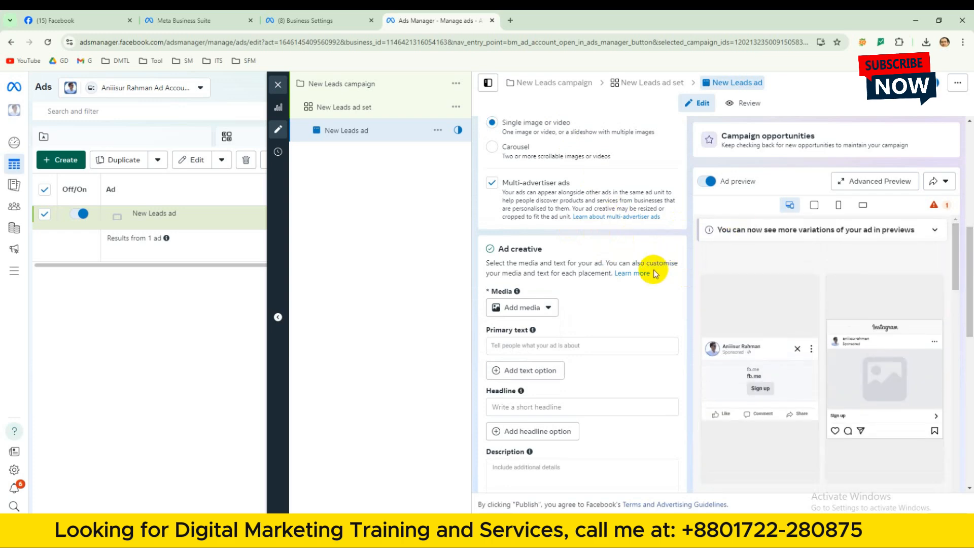
scroll(654, 274, down, 1)
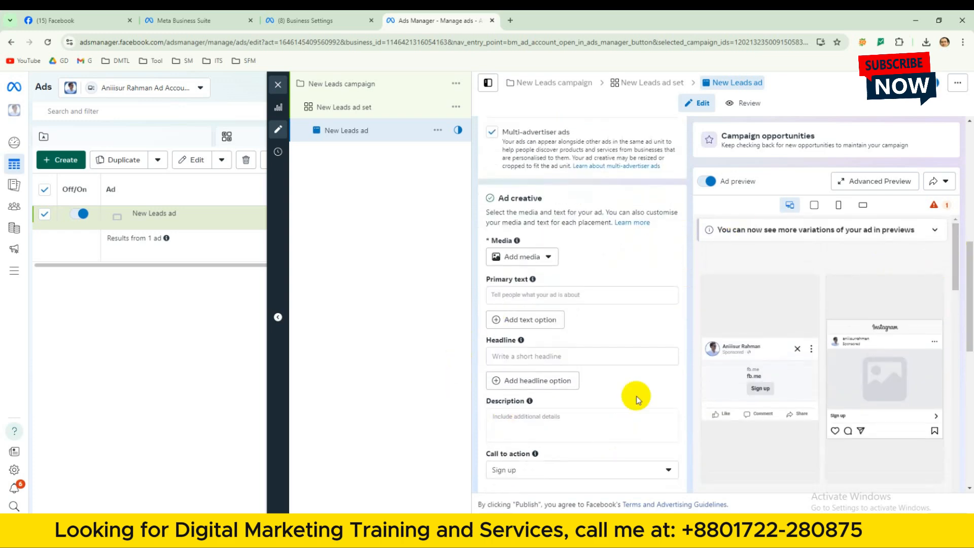
scroll(636, 398, up, 4)
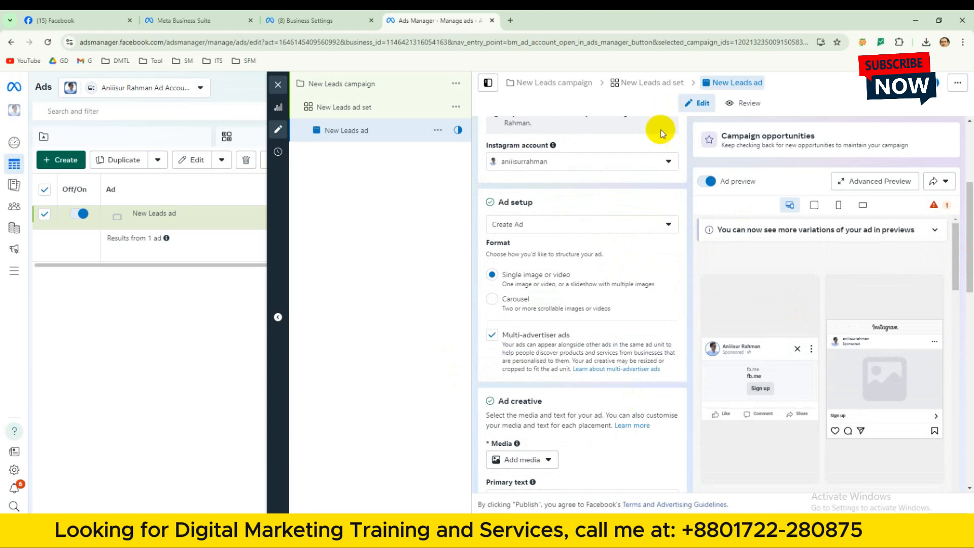
click(645, 231)
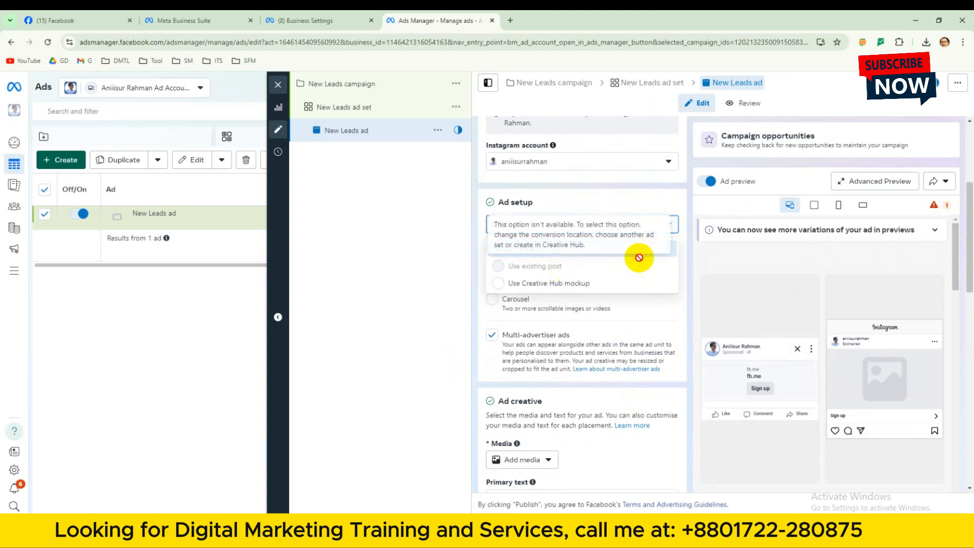
click(631, 305)
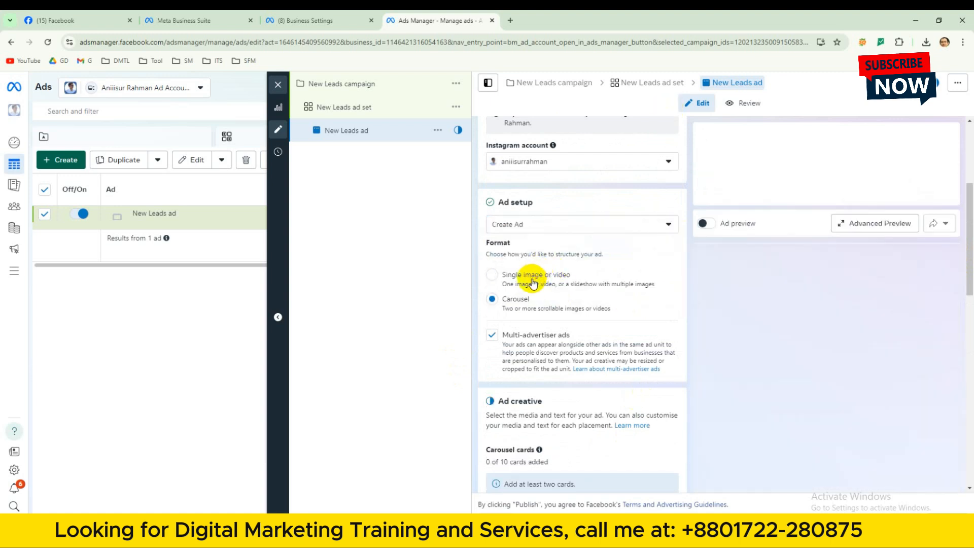
Set the ad format to Single image or video and start uploading an image from the computer as the ad's media.
click(491, 280)
scroll(616, 373, down, 2)
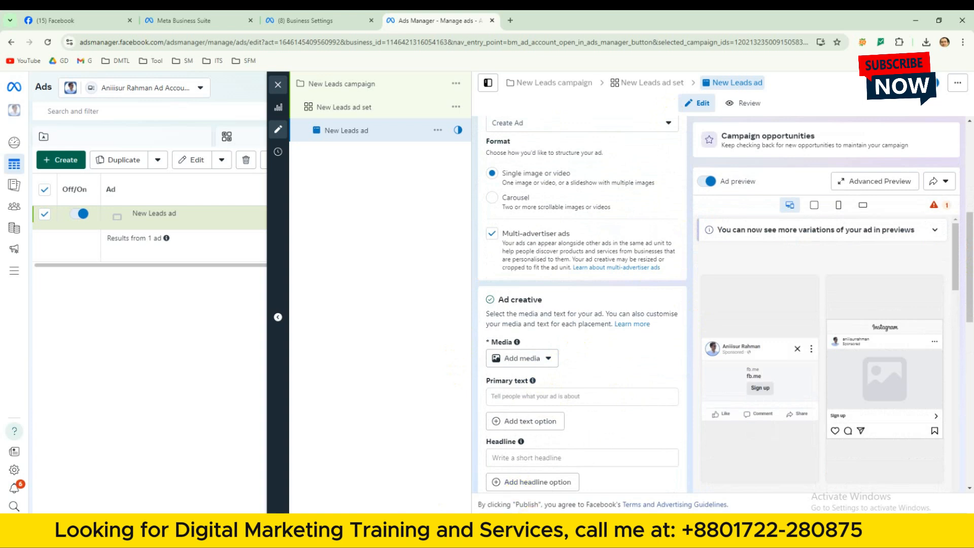
click(540, 359)
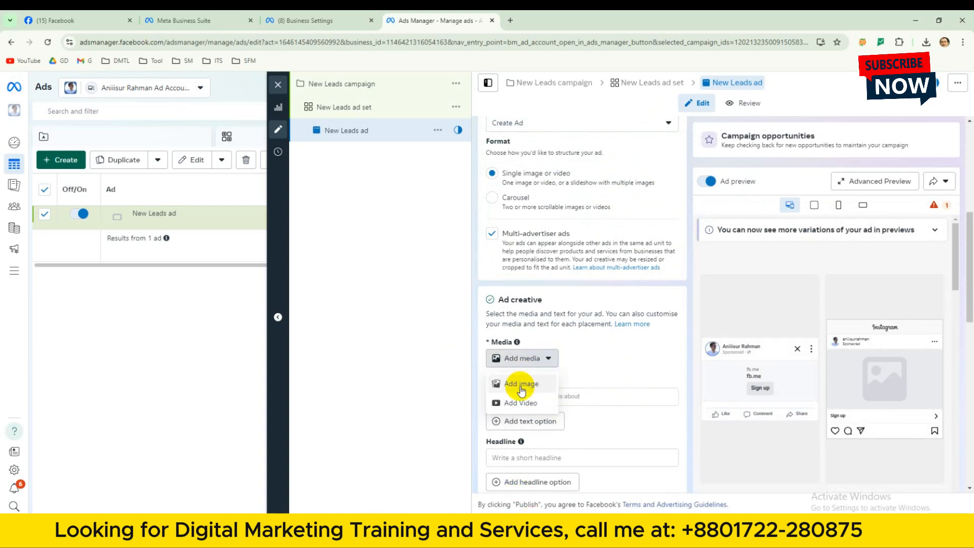
click(522, 388)
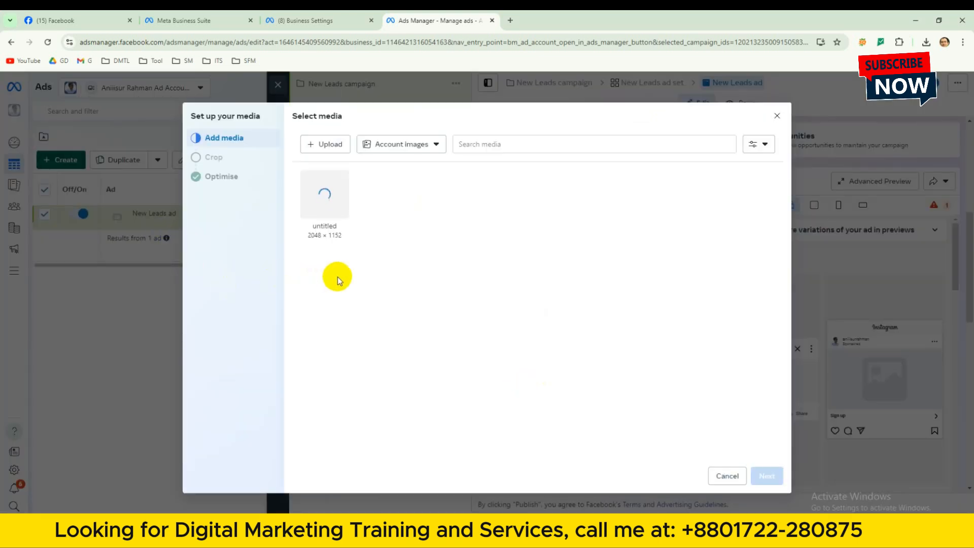
click(323, 144)
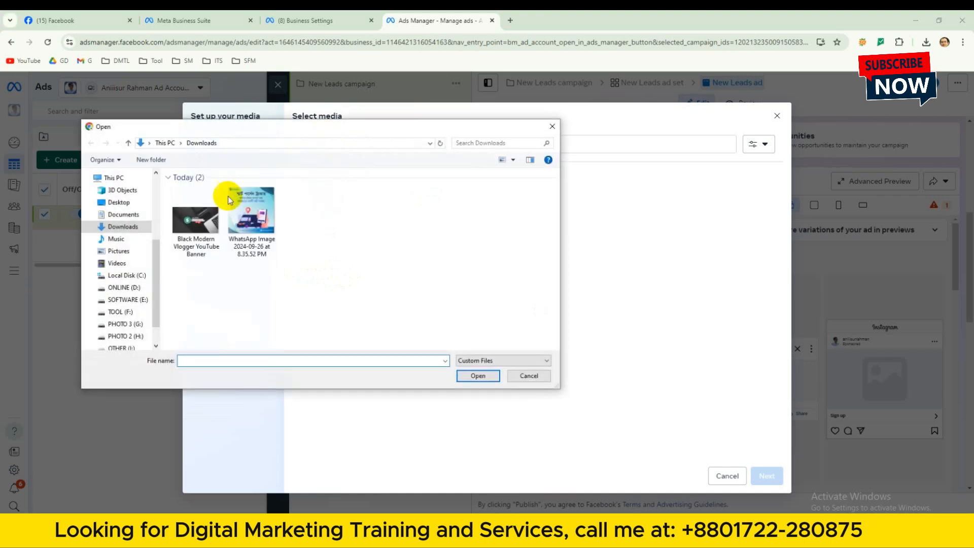
Browse to the Video Practical Tool folder in TOOL (F:) > Pendrive > A Update 2024 GD, enlarging the file picker.
click(122, 275)
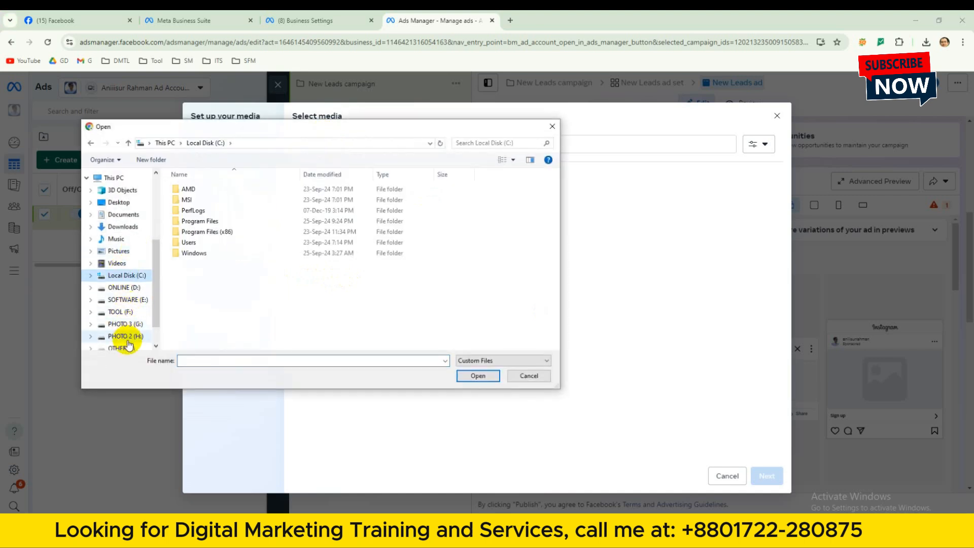
click(121, 312)
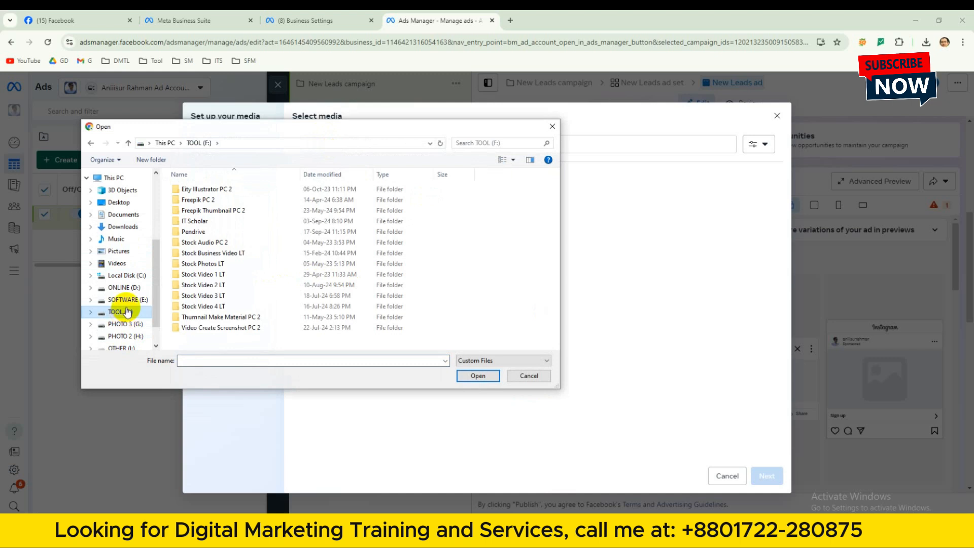
click(126, 301)
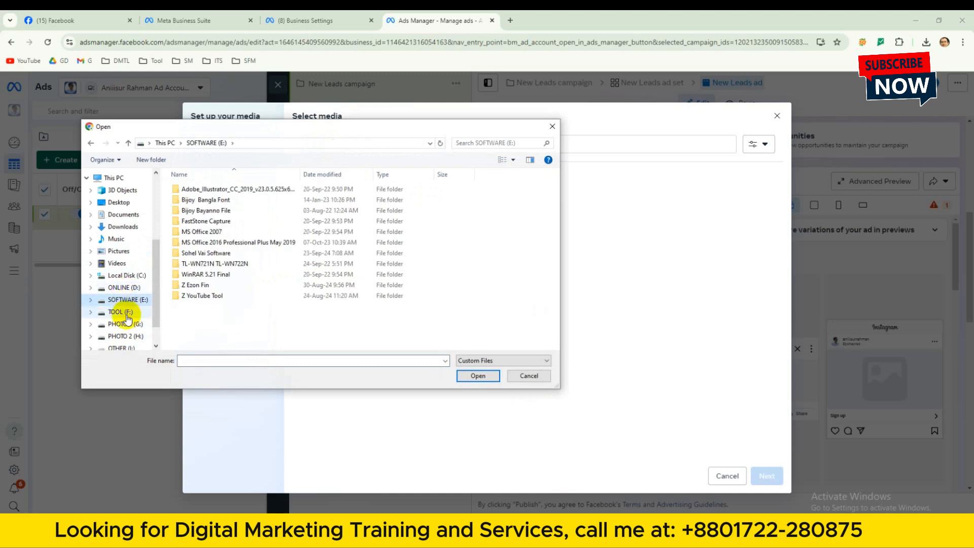
click(124, 312)
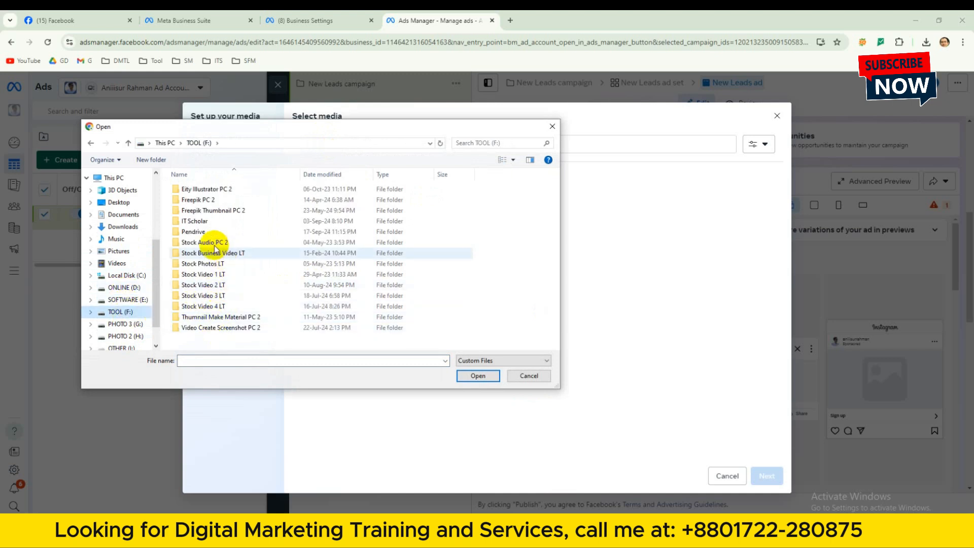
click(205, 233)
double_click(204, 234)
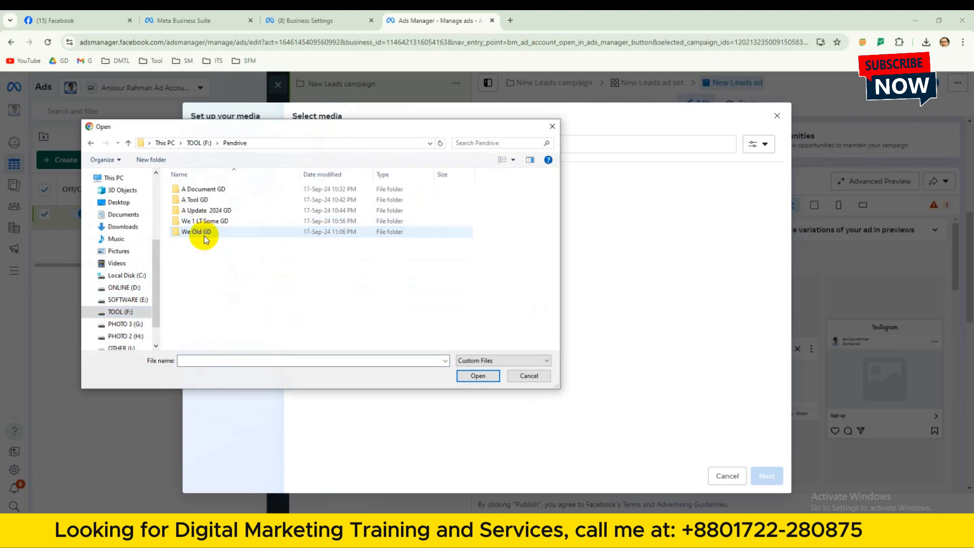
double_click(207, 210)
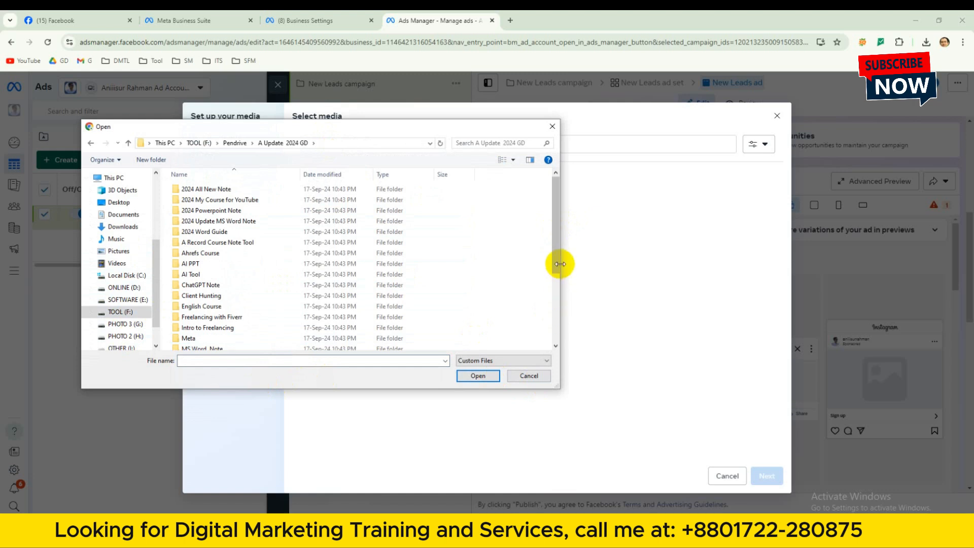
drag(558, 269, 536, 369)
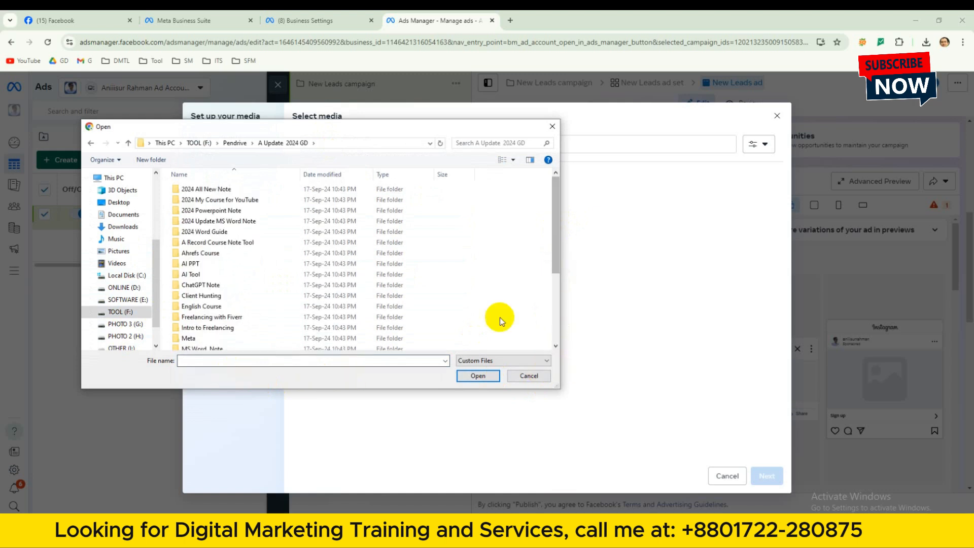
drag(563, 304, 919, 294)
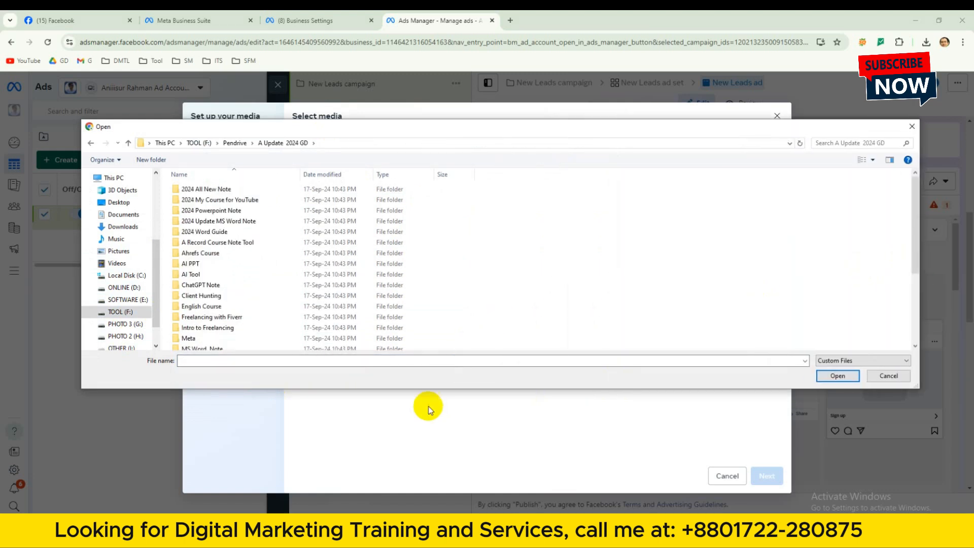
drag(439, 409, 436, 473)
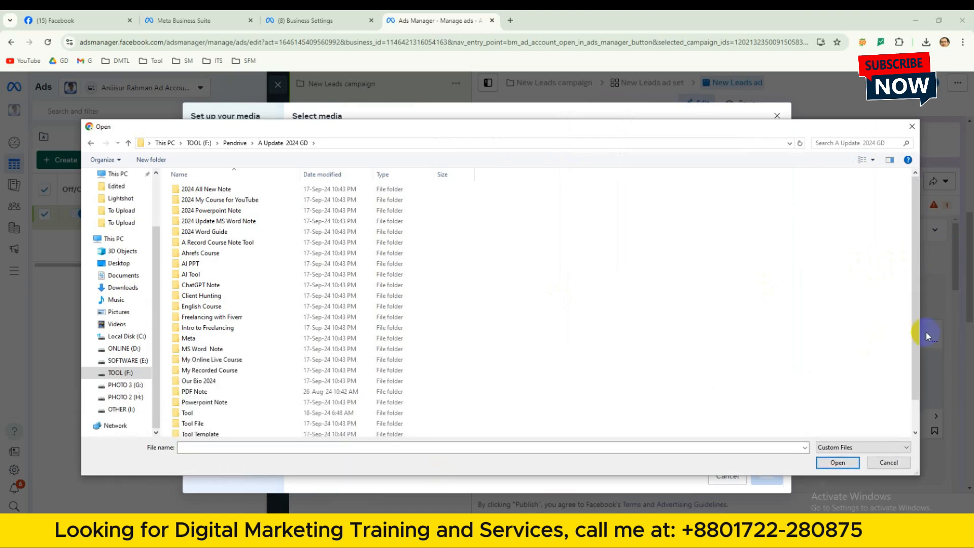
drag(916, 338, 908, 420)
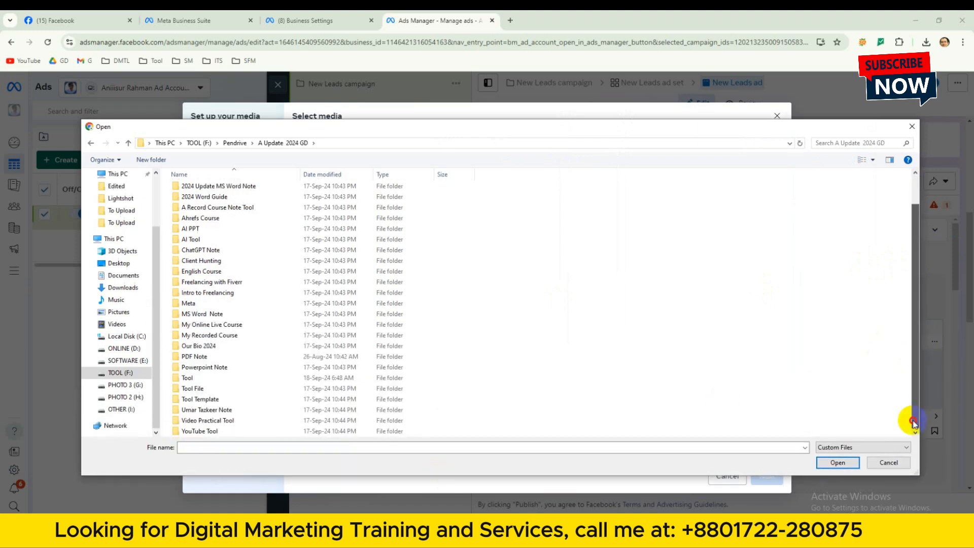
click(249, 424)
double_click(249, 428)
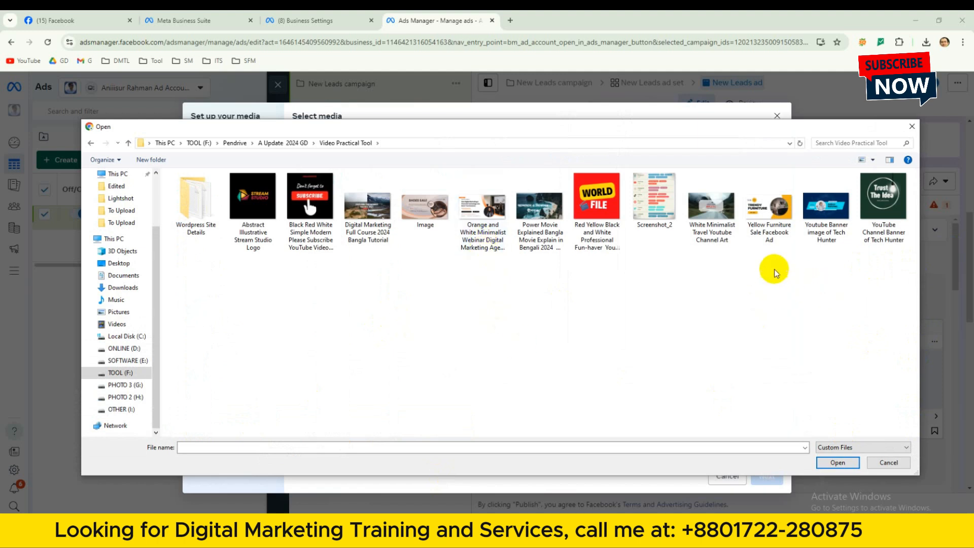
Upload the image file Yellow Furniture Sale Facebook Ad to the account's media.
click(771, 241)
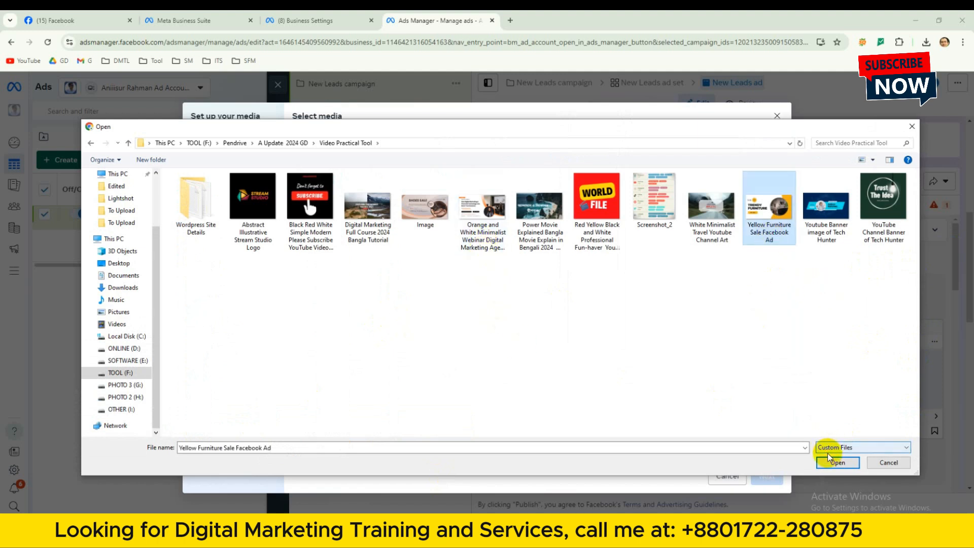
click(828, 447)
click(773, 397)
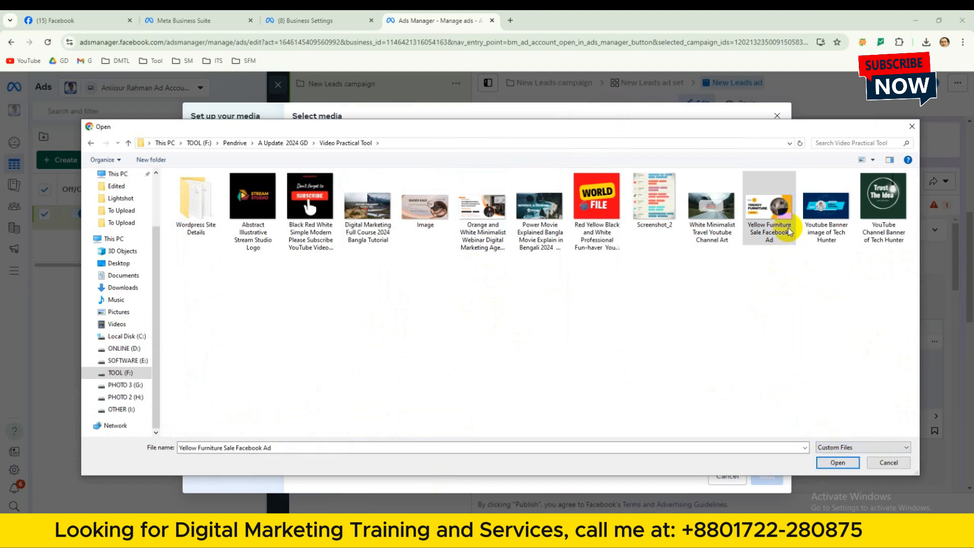
click(837, 462)
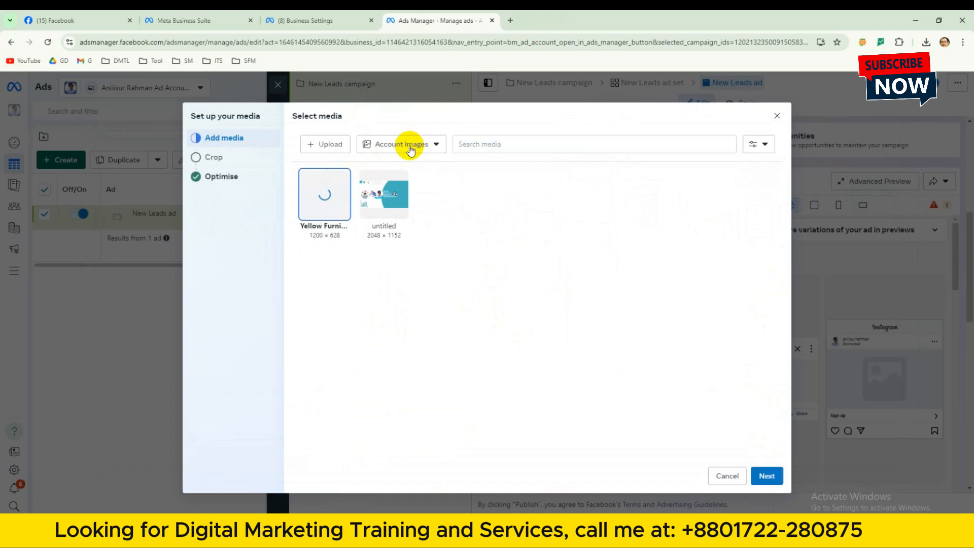
Use the uploaded image with the Original crop for feeds and finish the media setup with the creative enhancements as offered.
click(767, 476)
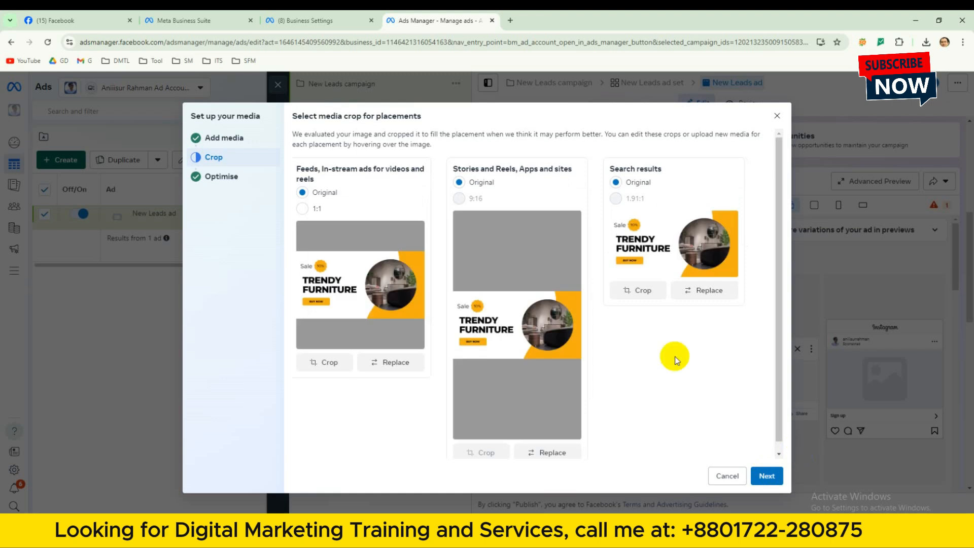
click(304, 211)
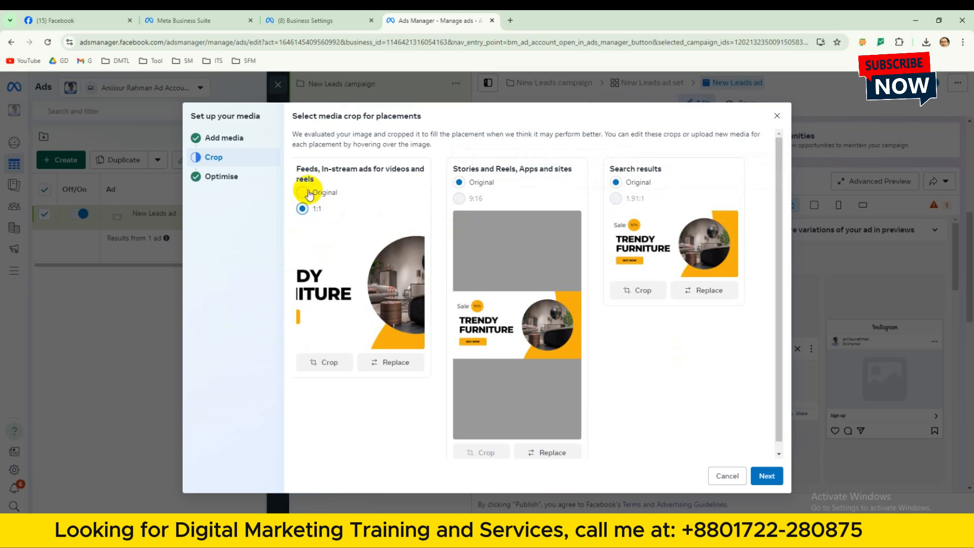
click(304, 193)
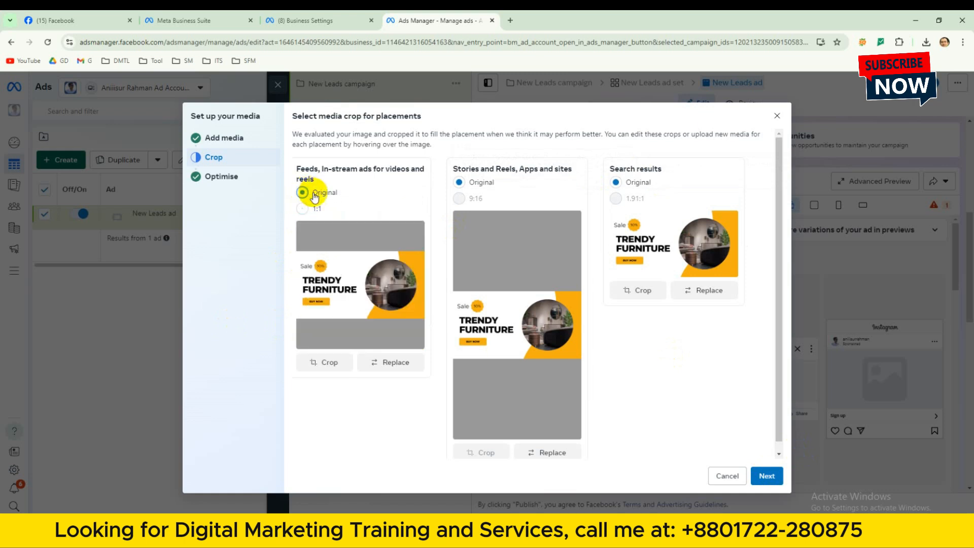
click(761, 485)
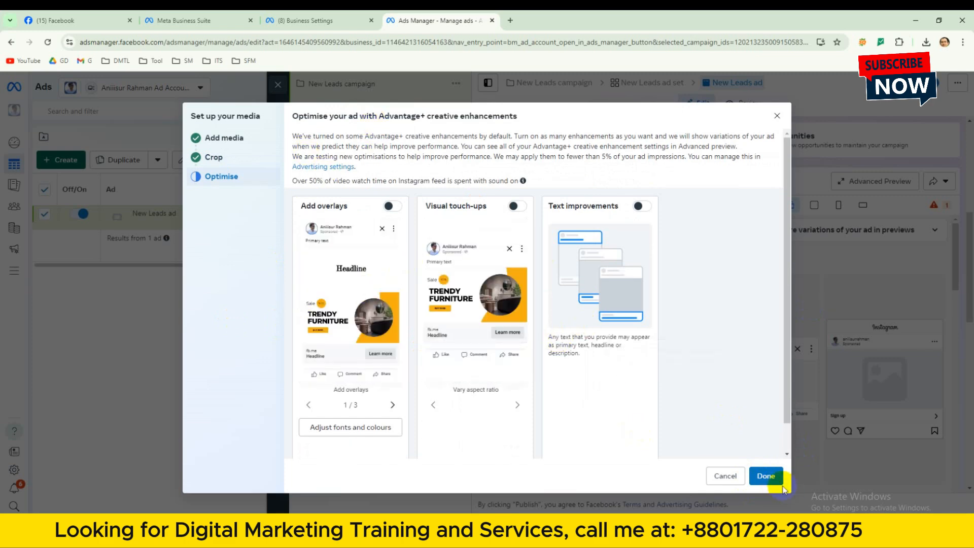
click(765, 475)
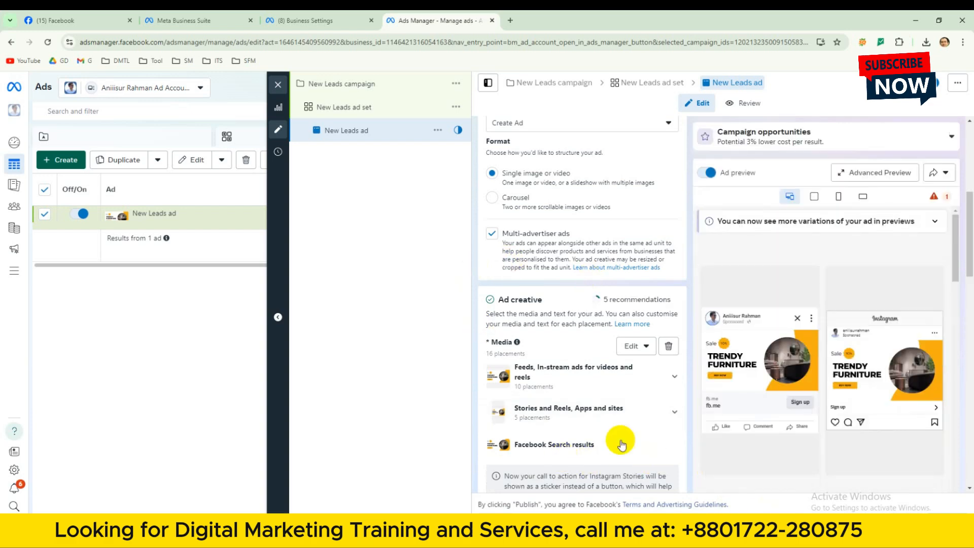
Activate the ad's Primary text field, open the Facebook Ad Copy document in Word and close its Document Recovery pane.
drag(957, 273, 958, 312)
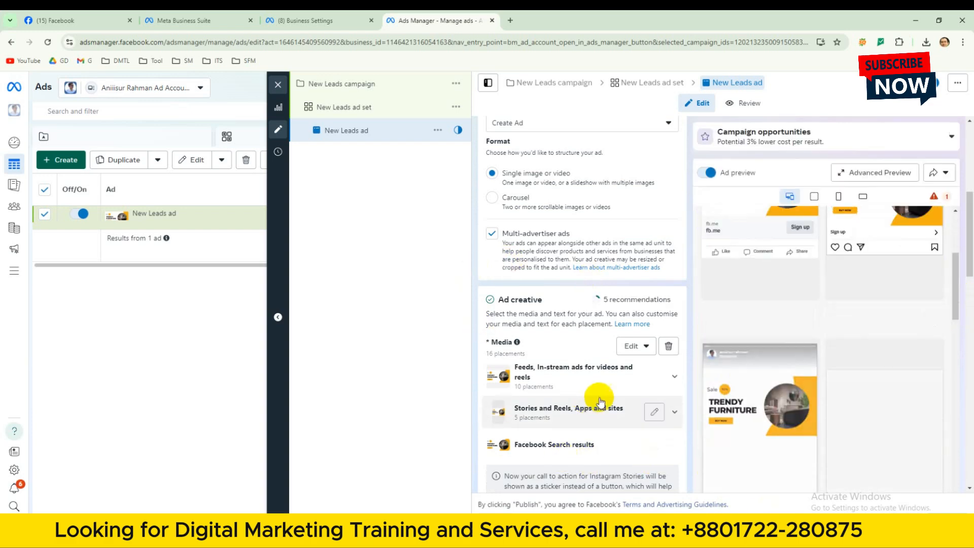
scroll(602, 397, down, 2)
scroll(634, 416, up, 1)
scroll(619, 426, down, 3)
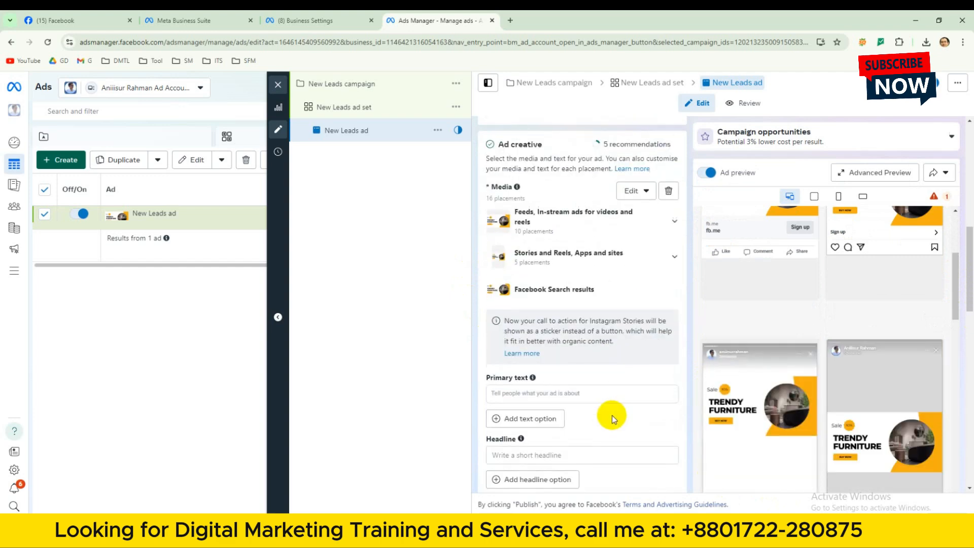
click(510, 350)
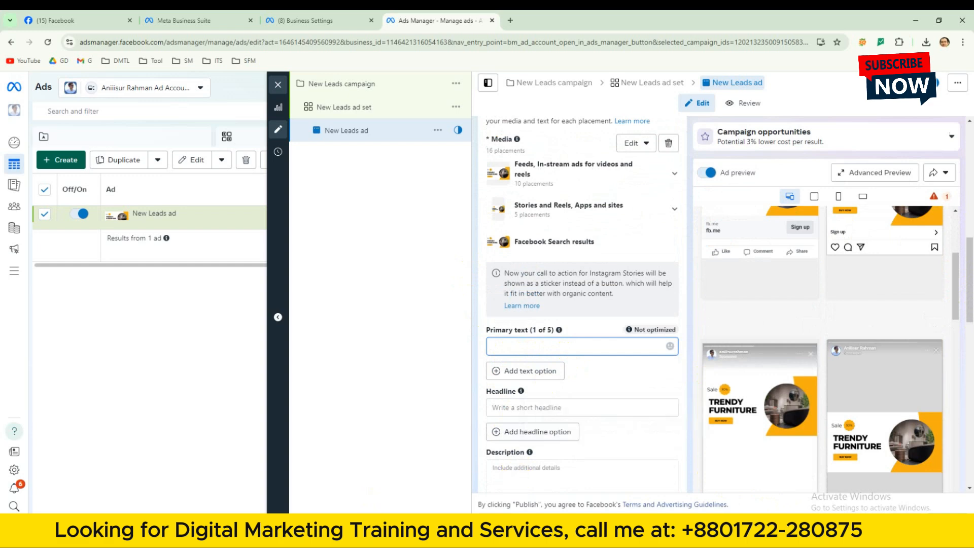
click(355, 528)
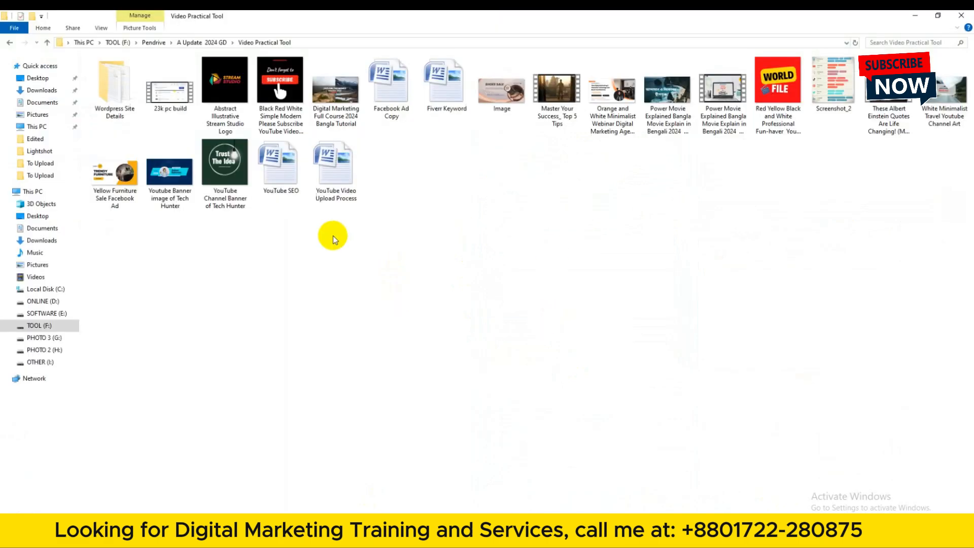
click(396, 100)
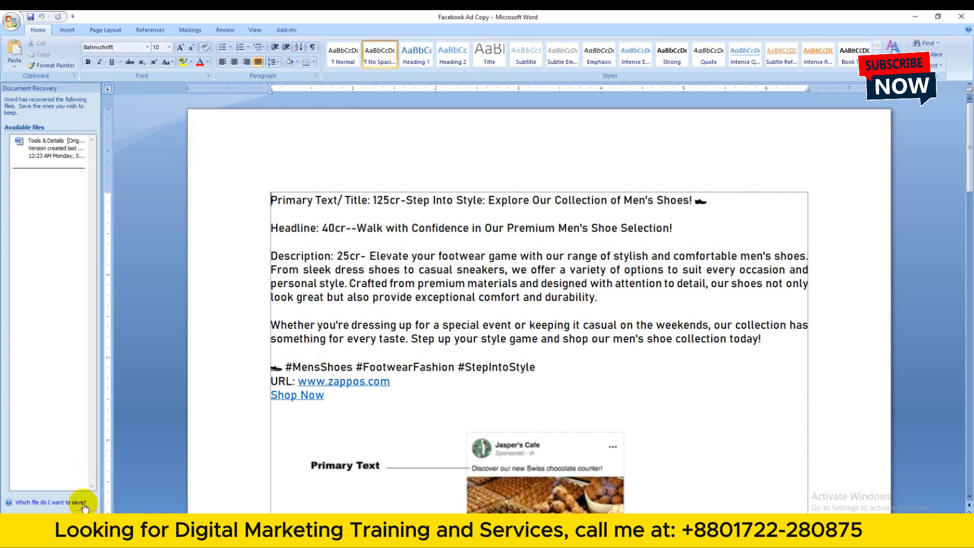
click(82, 509)
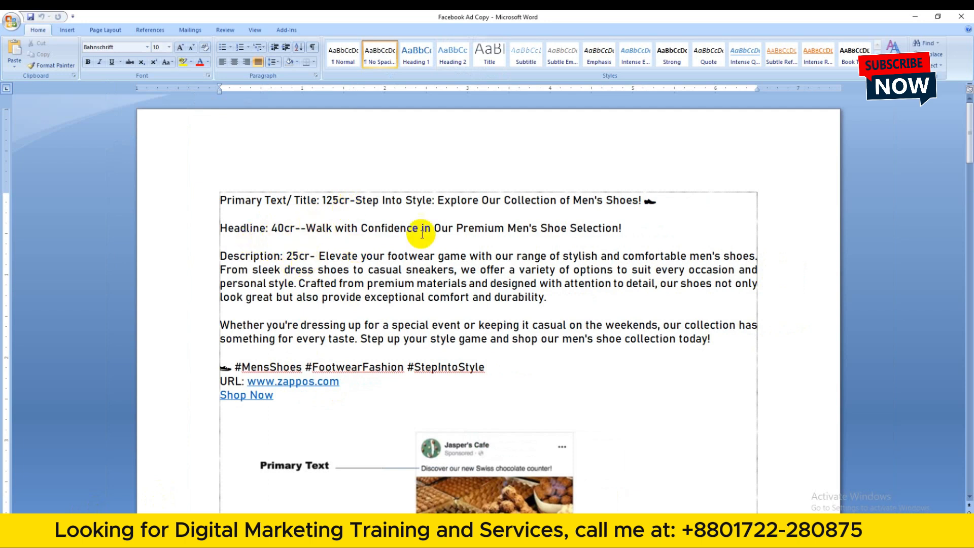
Copy "Step Into Style: Explore Our Collection of Men's Shoes!" with its shoe emoji from Word into the Primary text field in Ads Manager.
drag(357, 200, 659, 201)
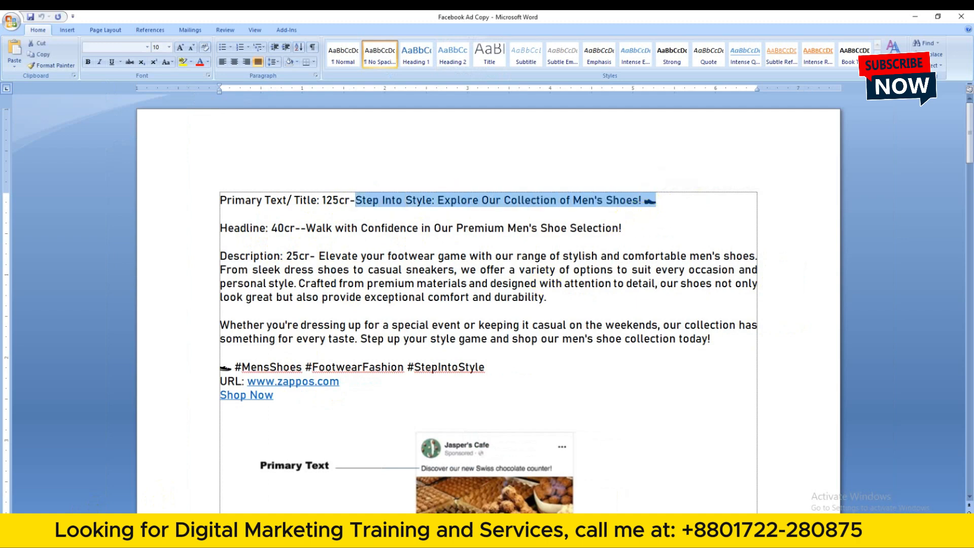
key(alt+Tab)
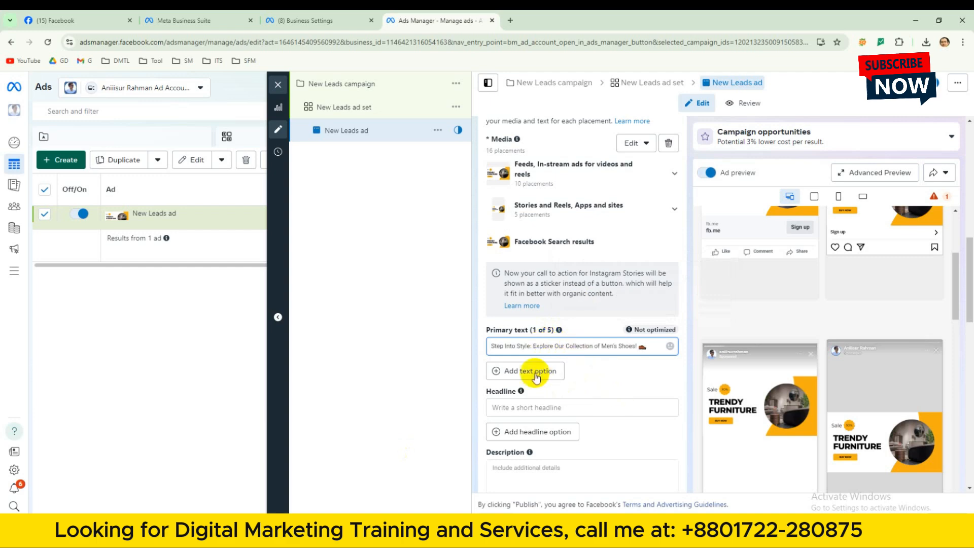
scroll(574, 380, up, 1)
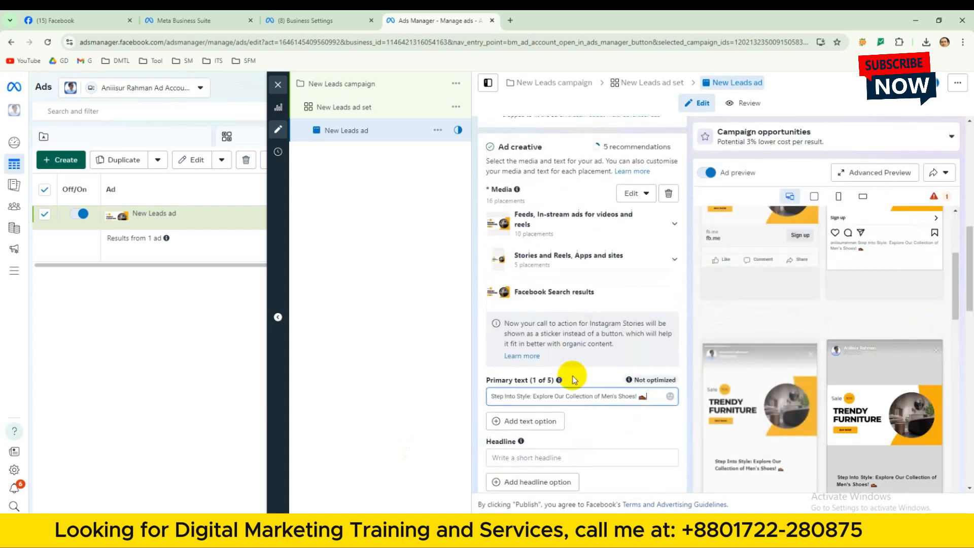
Copy "Walk with Confidence in Our Premium Men's Shoe Selection!" from the Word document into the ad's Headline field in Ads Manager.
click(500, 459)
key(alt+Tab)
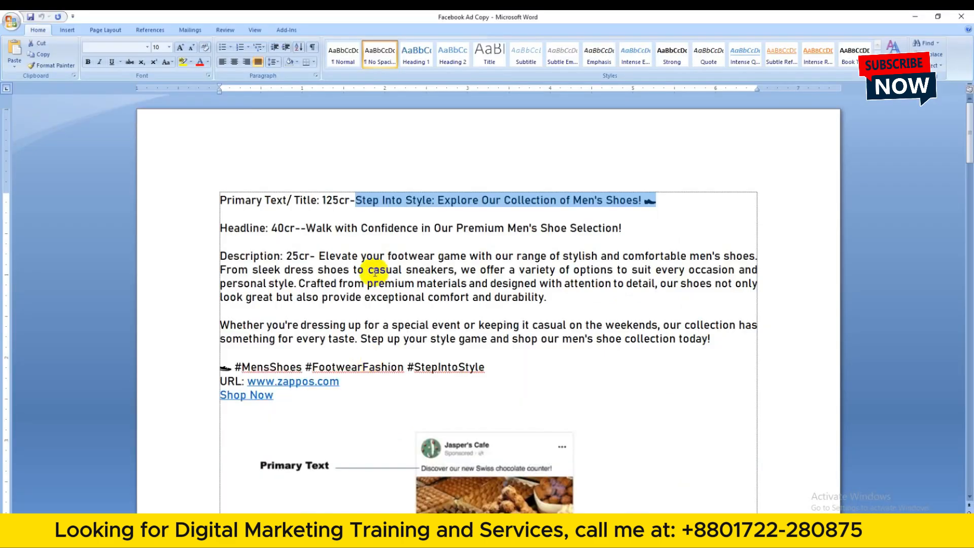
click(306, 227)
drag(329, 228, 695, 224)
key(ctrl+c)
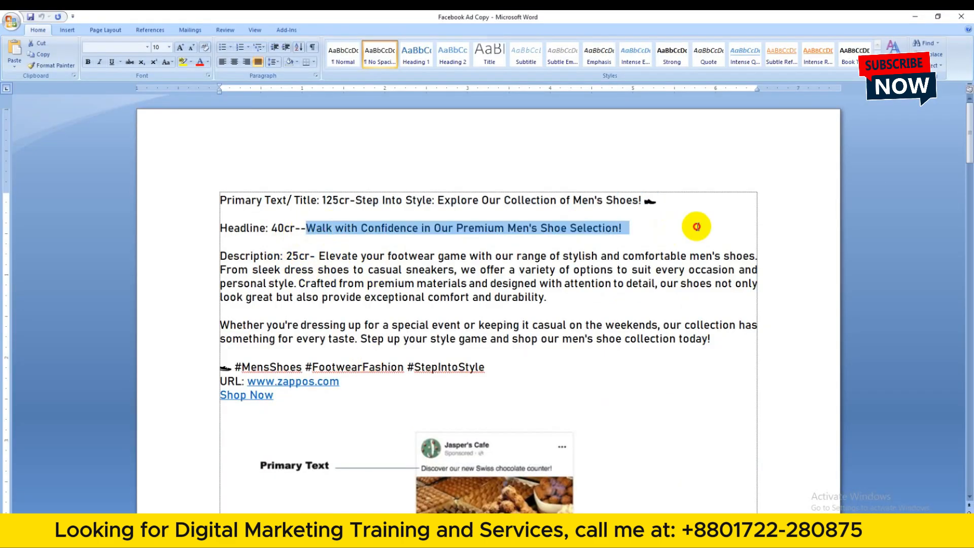
key(alt+Tab)
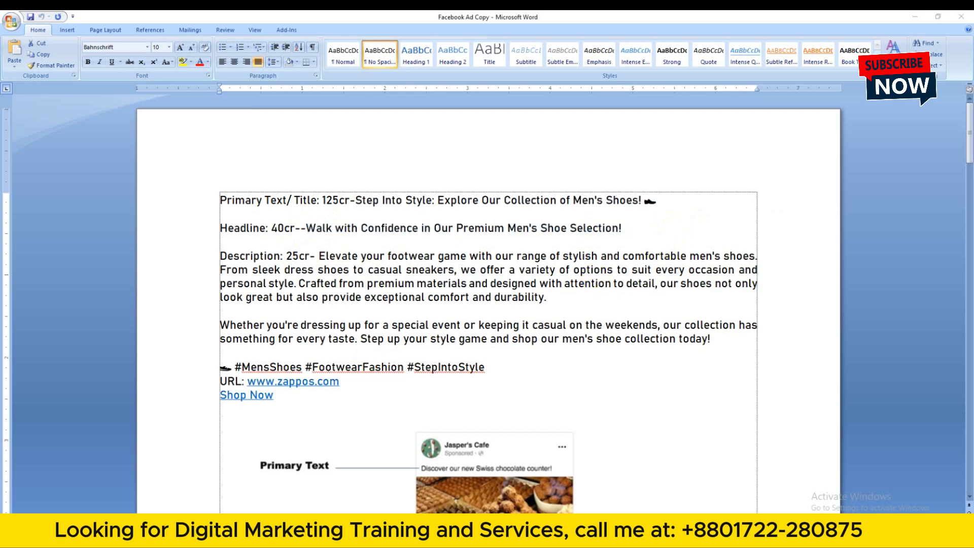
key(ctrl+v)
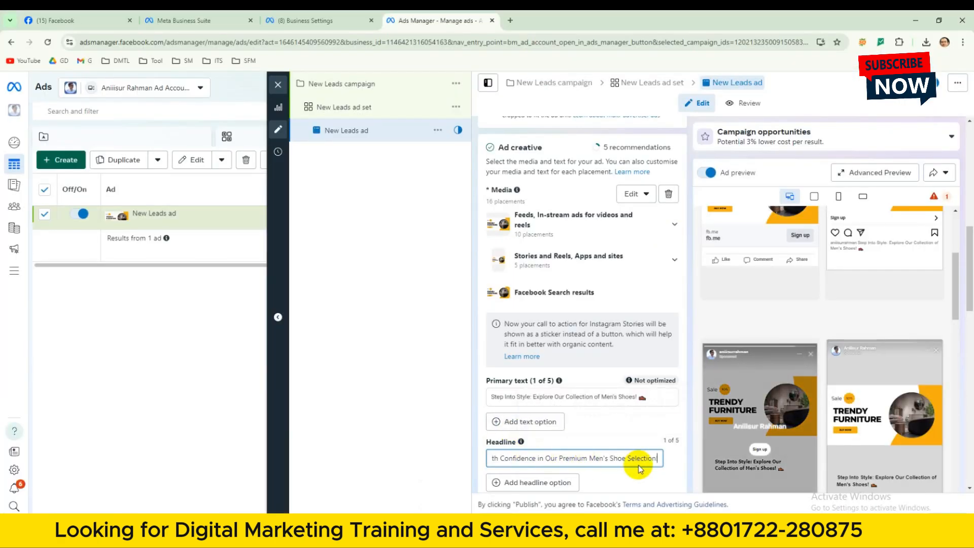
drag(955, 311, 955, 330)
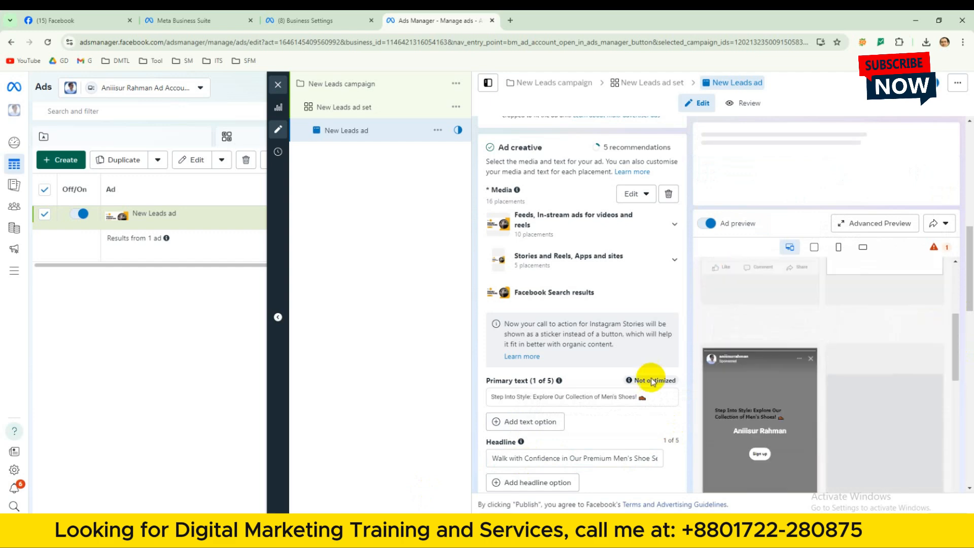
Copy the description from "Elevate your footwear game" through "every occasion and personal style." from Word into the ad's Description field in Ads Manager.
scroll(612, 376, down, 4)
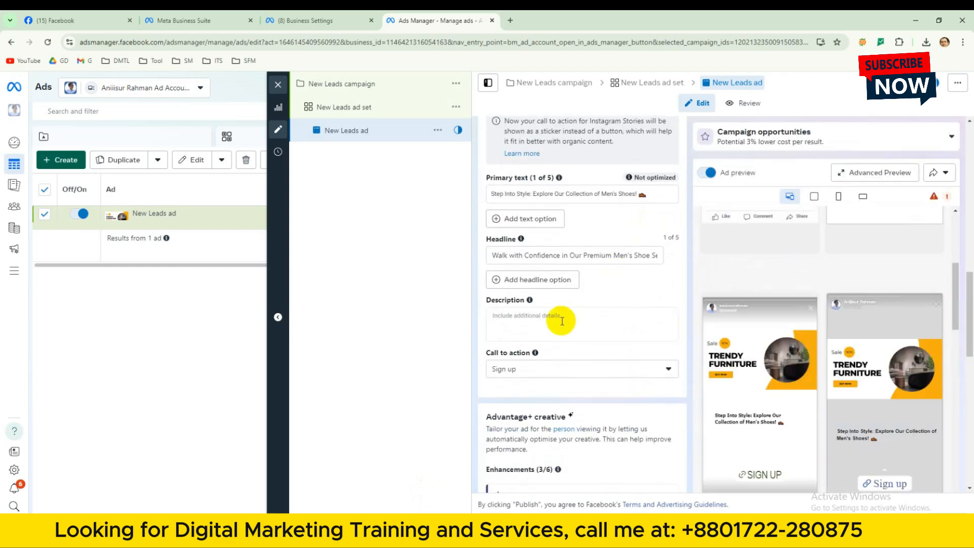
click(543, 320)
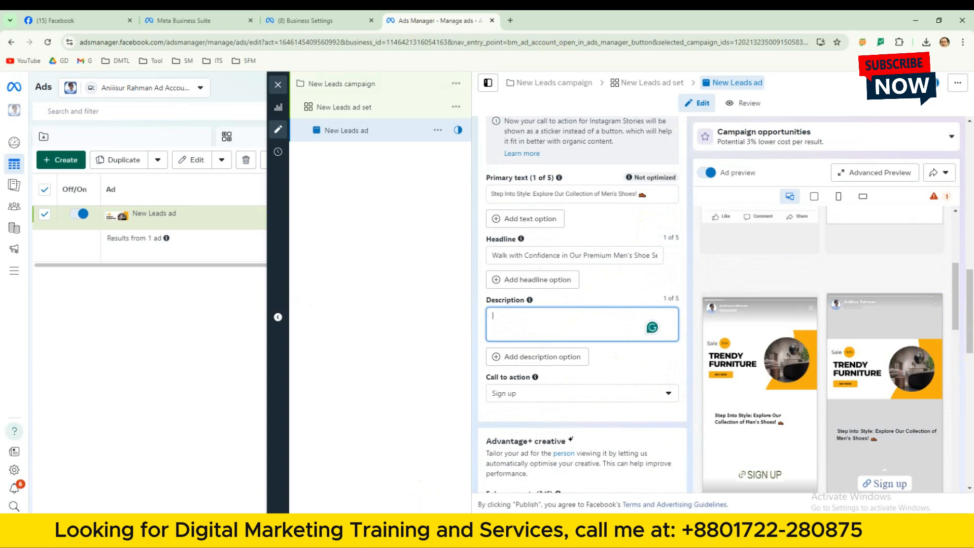
key(alt+Tab)
click(283, 256)
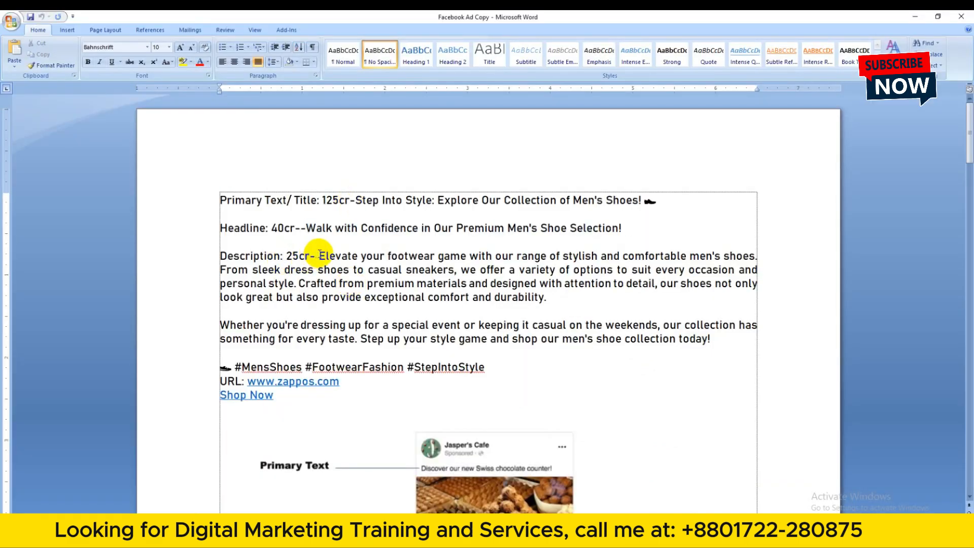
drag(319, 255, 309, 285)
key(ctrl+c)
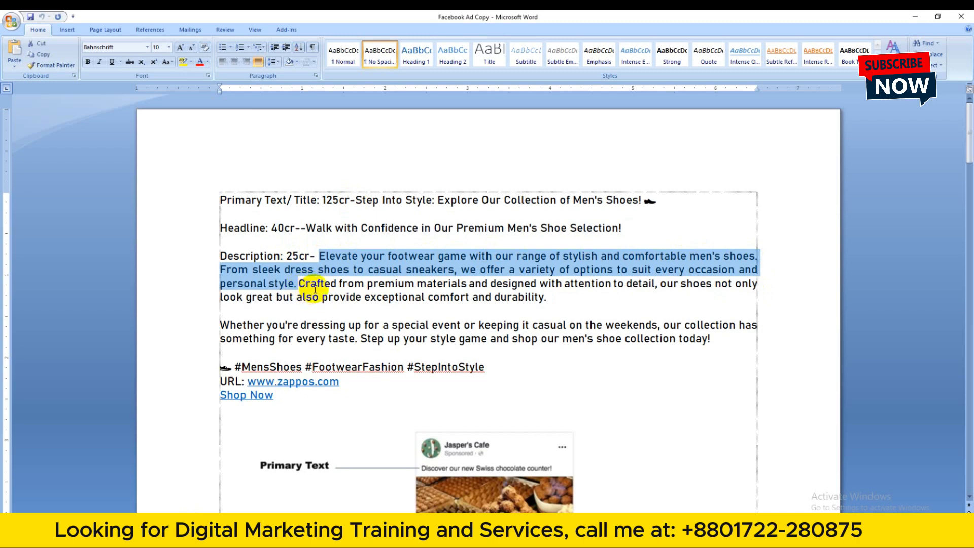
click(195, 530)
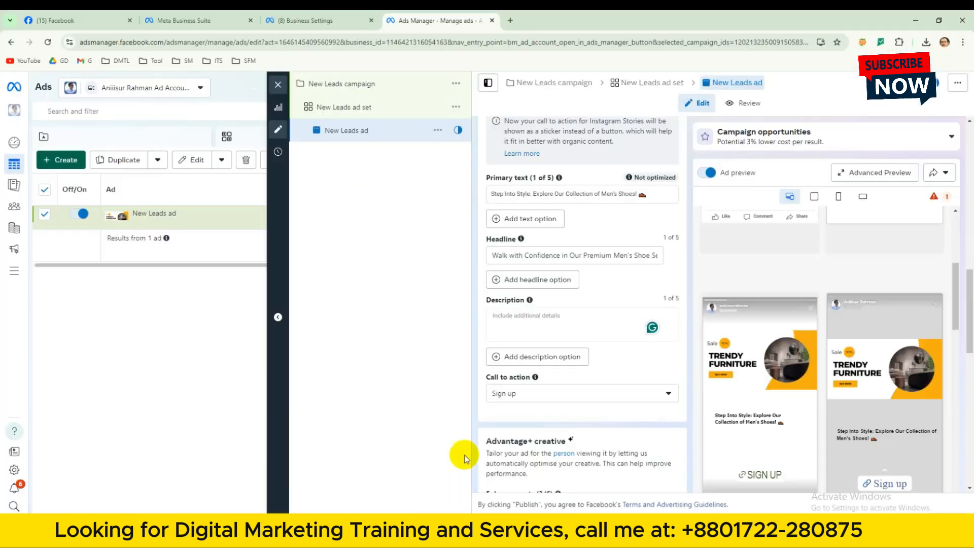
click(584, 327)
key(ctrl+v)
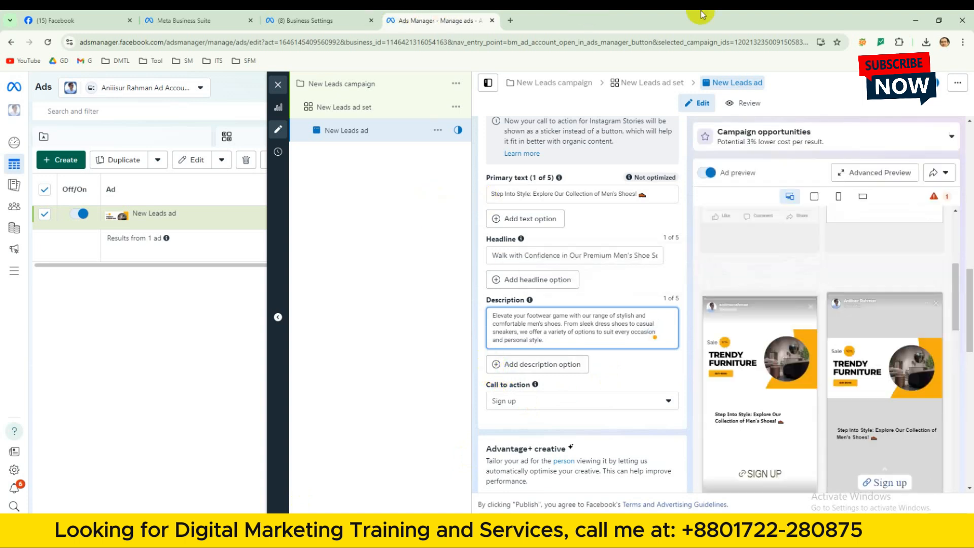
Check the ad previews and set the ad's call to action to Book now.
scroll(789, 297, down, 1)
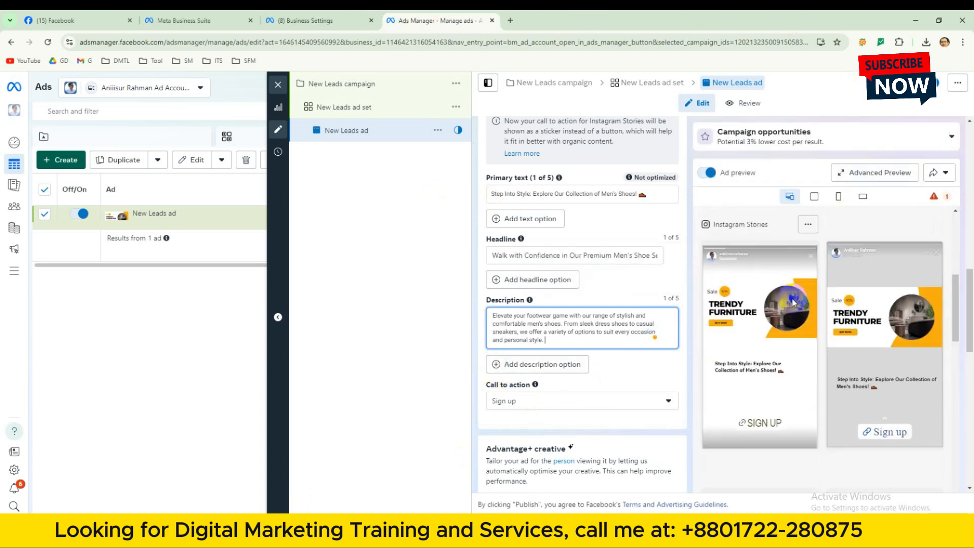
drag(956, 305, 963, 211)
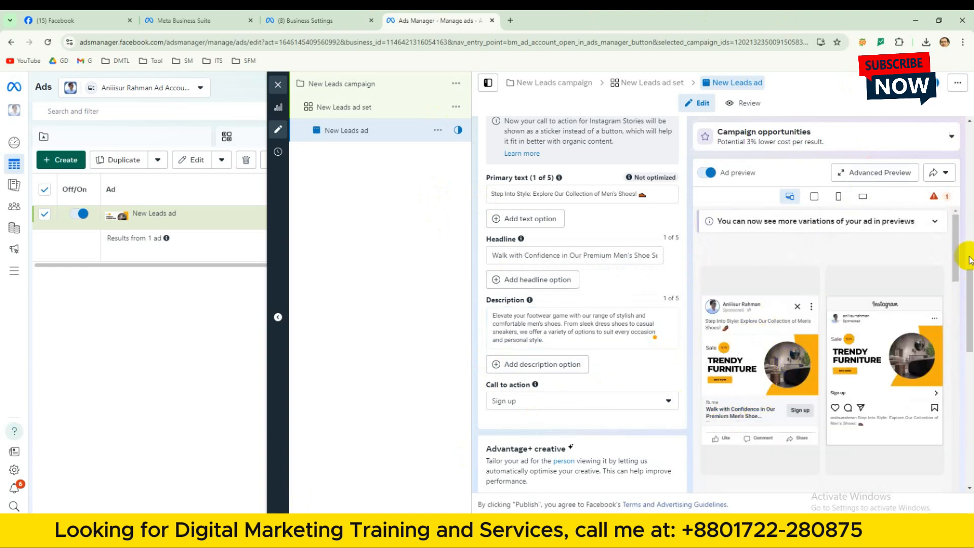
click(659, 405)
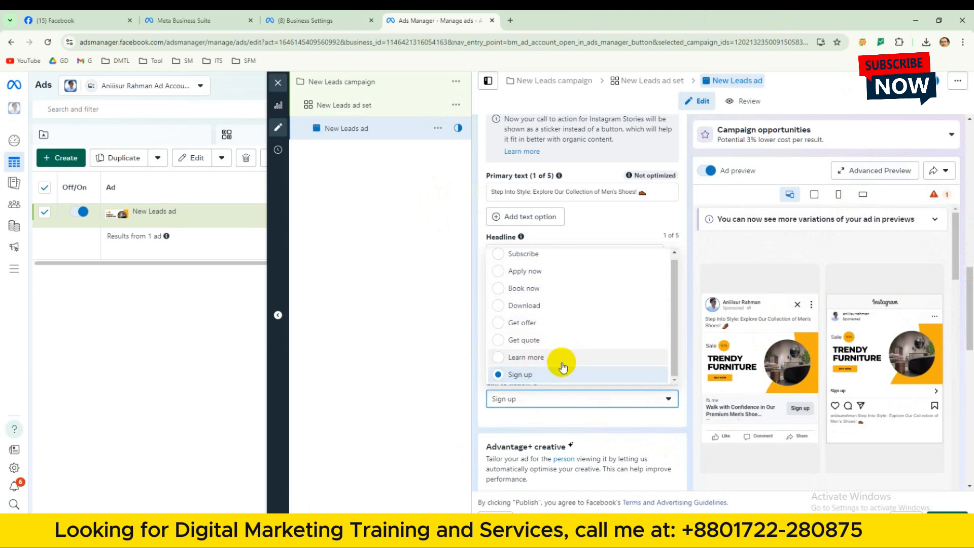
scroll(562, 364, up, 1)
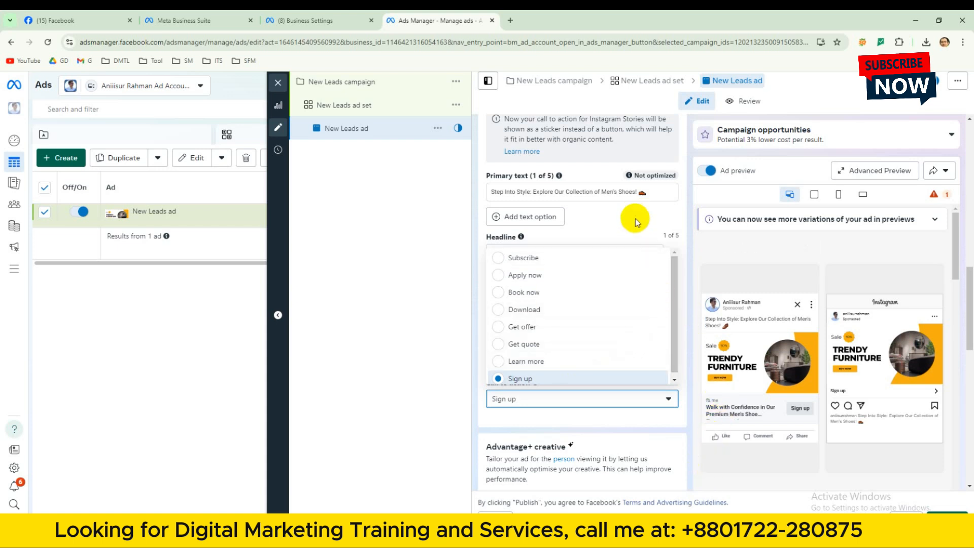
click(542, 293)
Start creating a new form for the ad under Instant Forms and Messenger.
scroll(656, 464, down, 2)
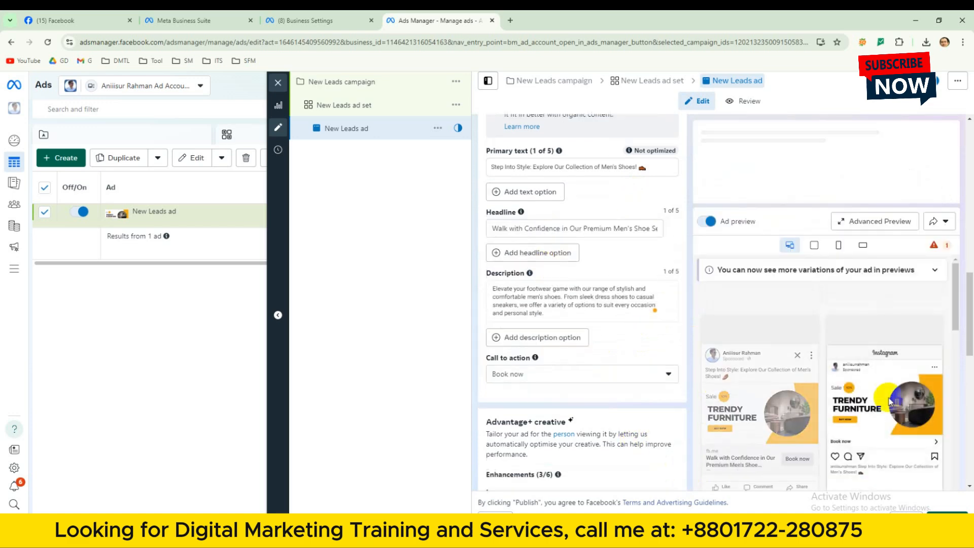
drag(955, 267, 966, 400)
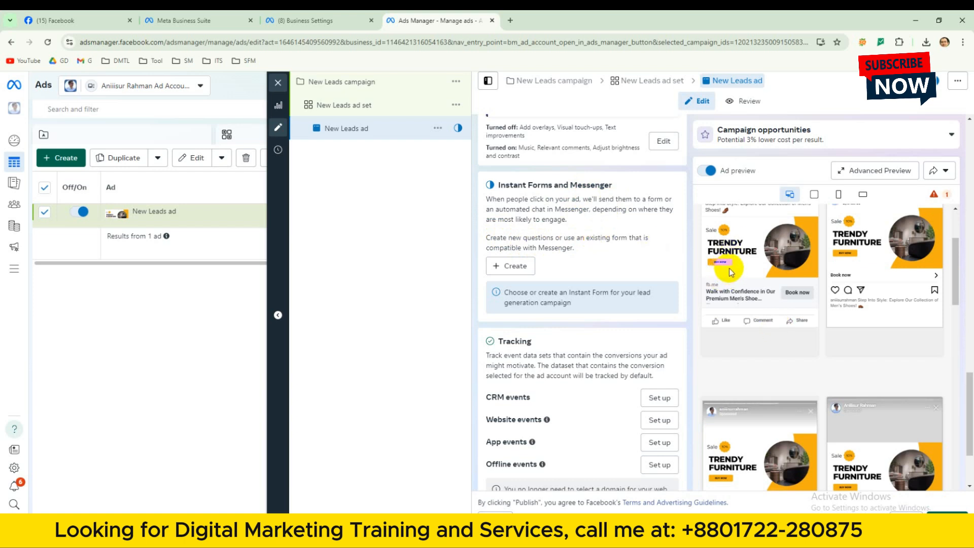
click(515, 270)
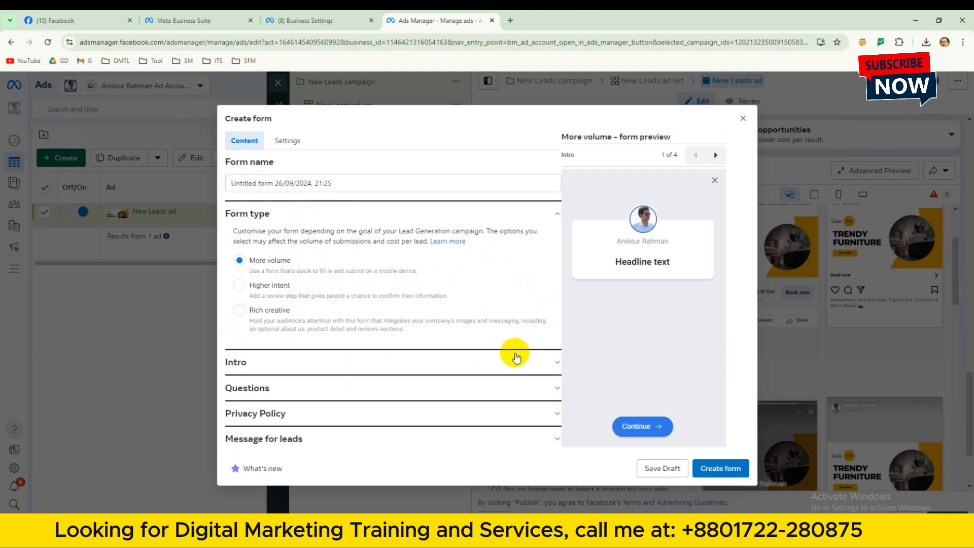
Examine the form's Intro options for background image and greeting, and open the Questions section.
click(531, 361)
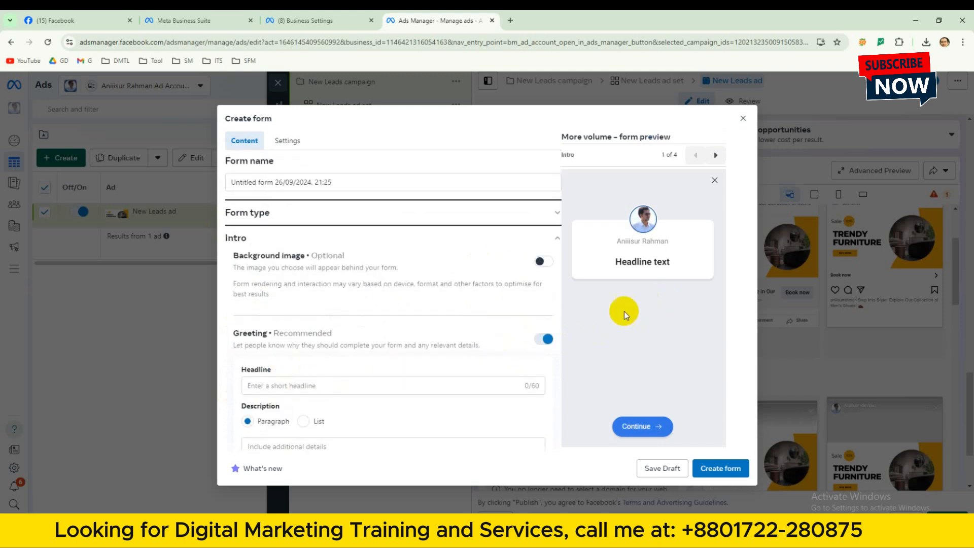
scroll(402, 357, down, 1)
scroll(409, 376, down, 1)
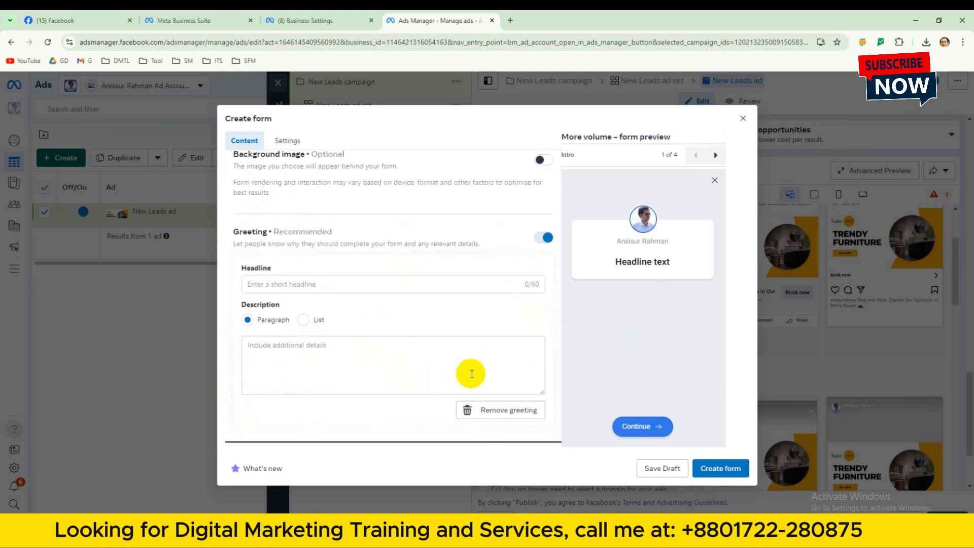
scroll(507, 360, up, 1)
scroll(532, 345, down, 1)
scroll(523, 377, down, 1)
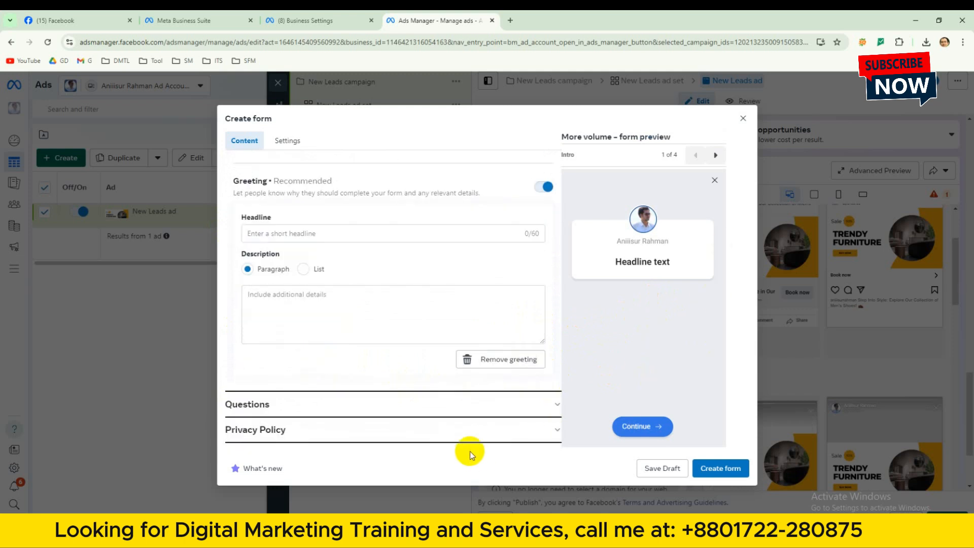
scroll(500, 352, down, 1)
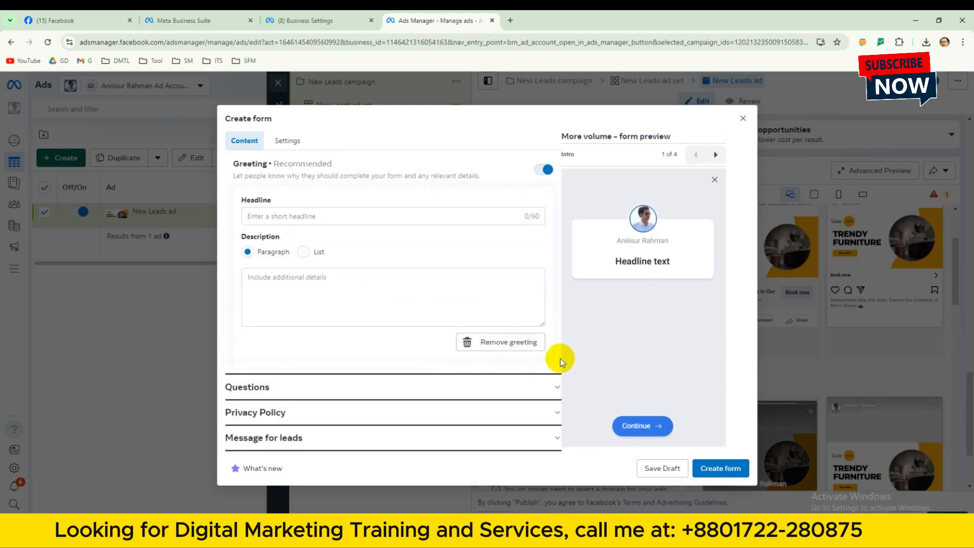
scroll(532, 375, up, 1)
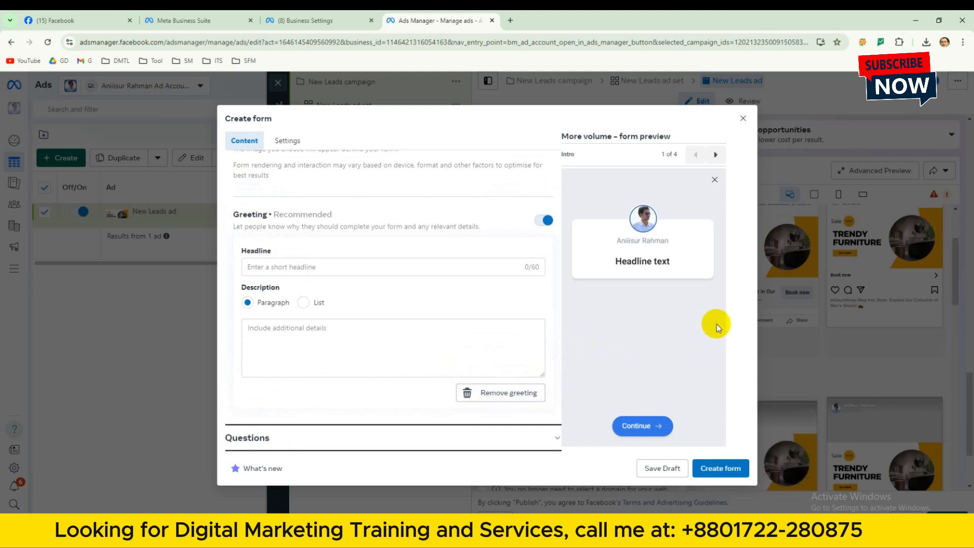
scroll(525, 304, down, 1)
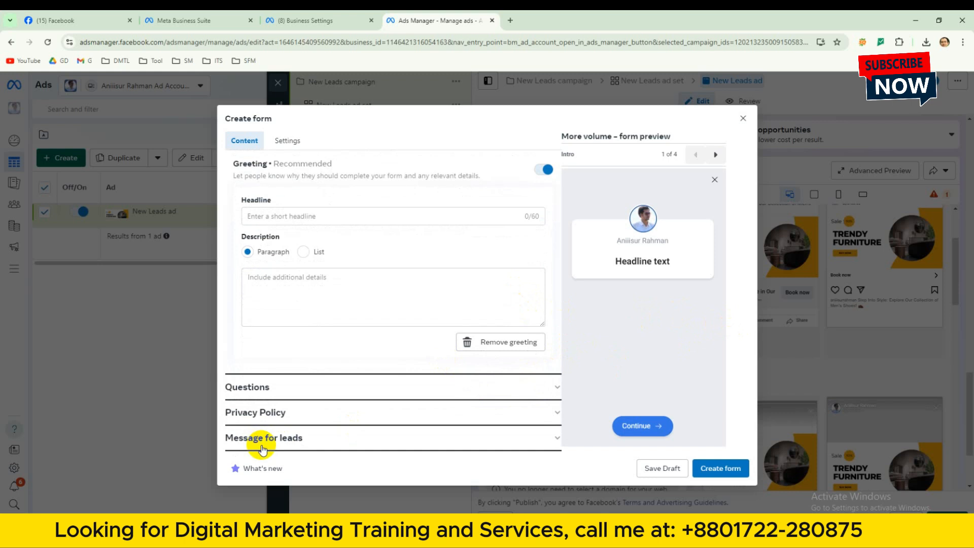
click(530, 388)
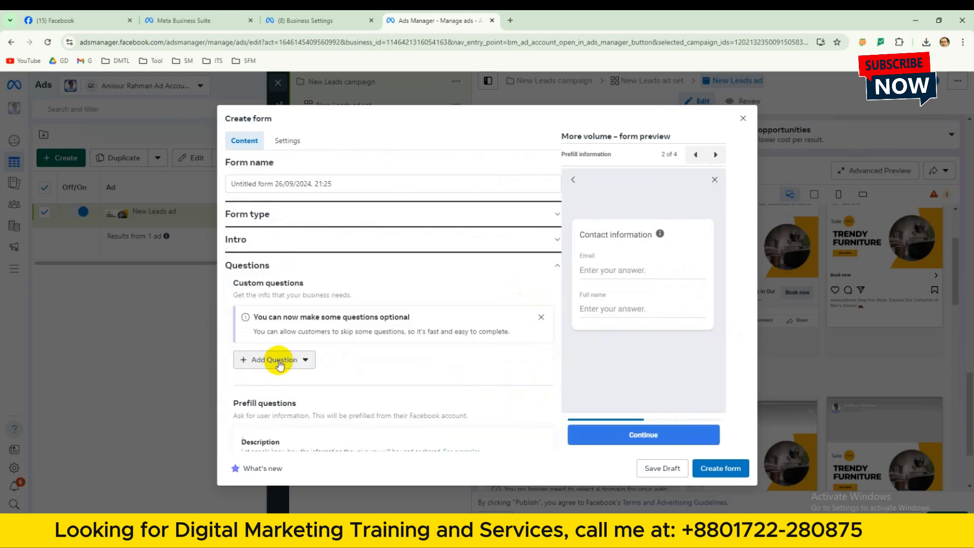
click(279, 361)
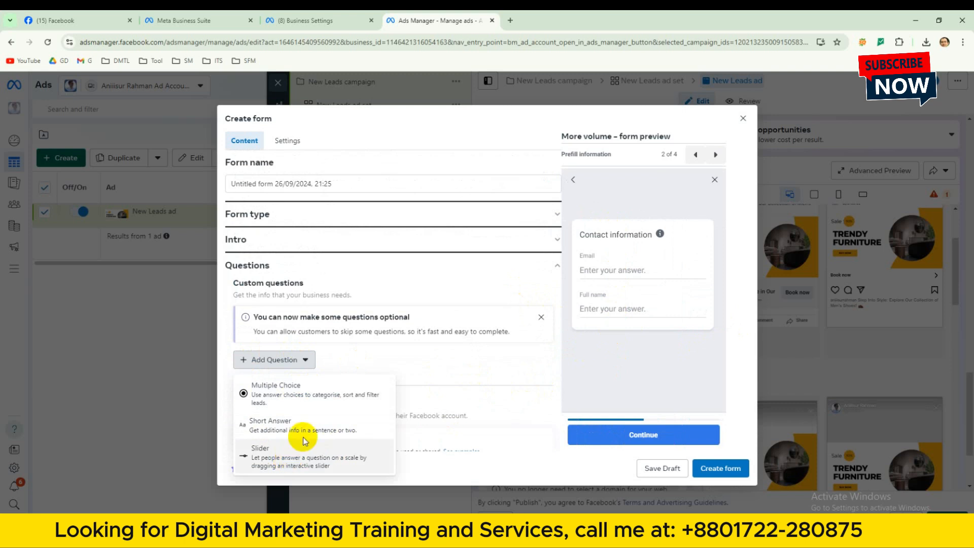
click(283, 397)
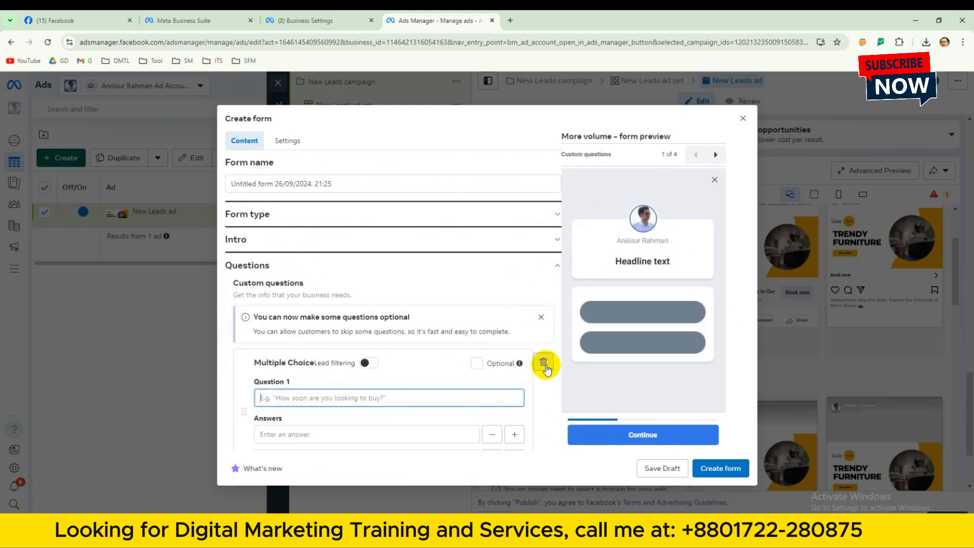
click(543, 364)
Add a Short Answer custom question to the form with "Name" as its question text.
click(311, 361)
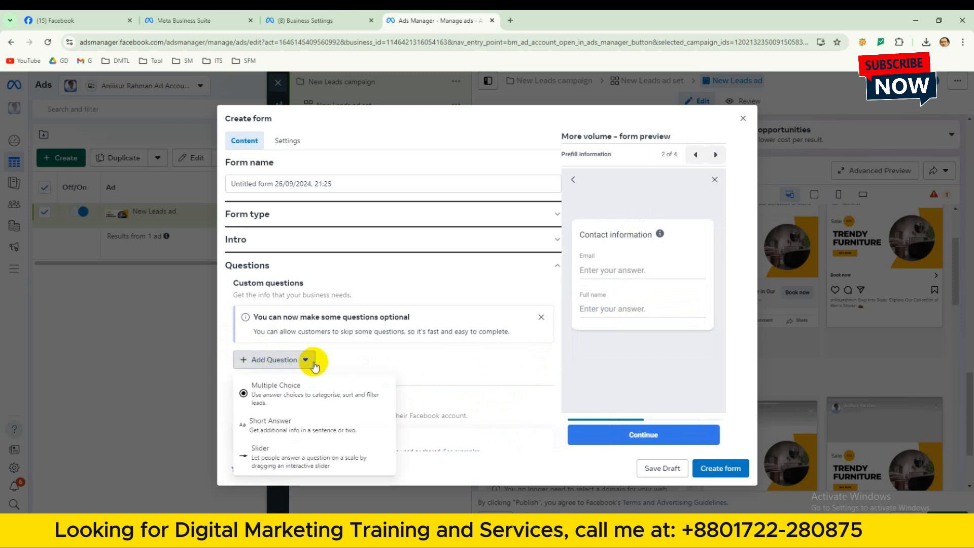
click(260, 426)
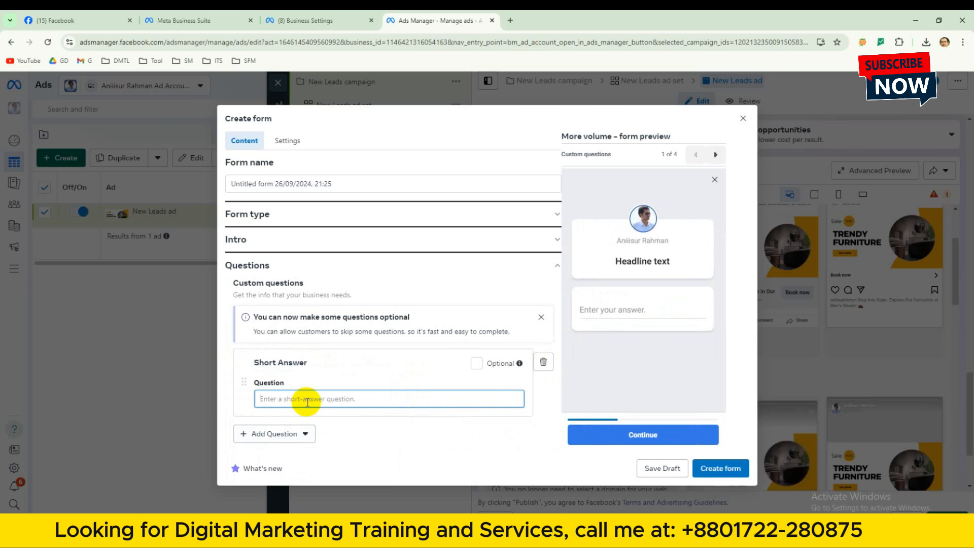
text(Y)
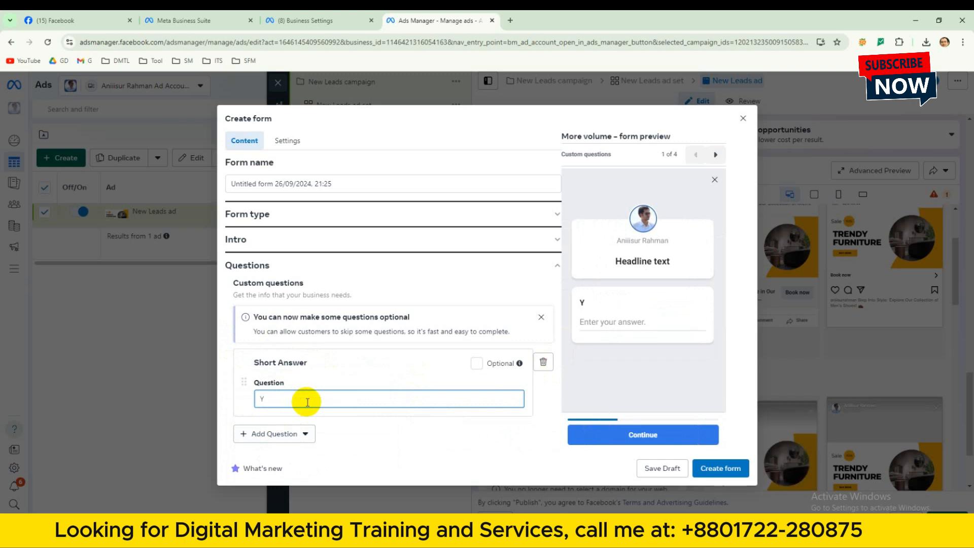
key(BackSpace)
key(BackSpace)
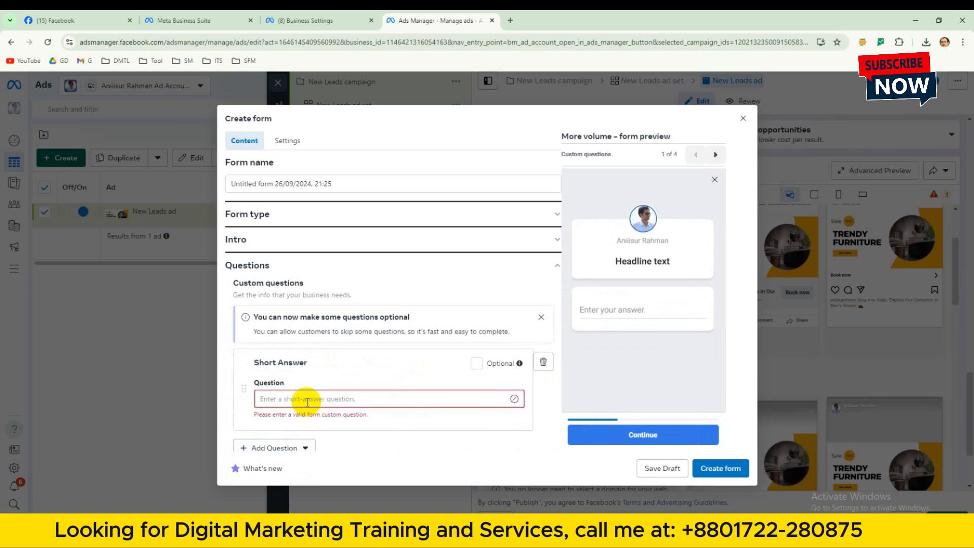
text(Name)
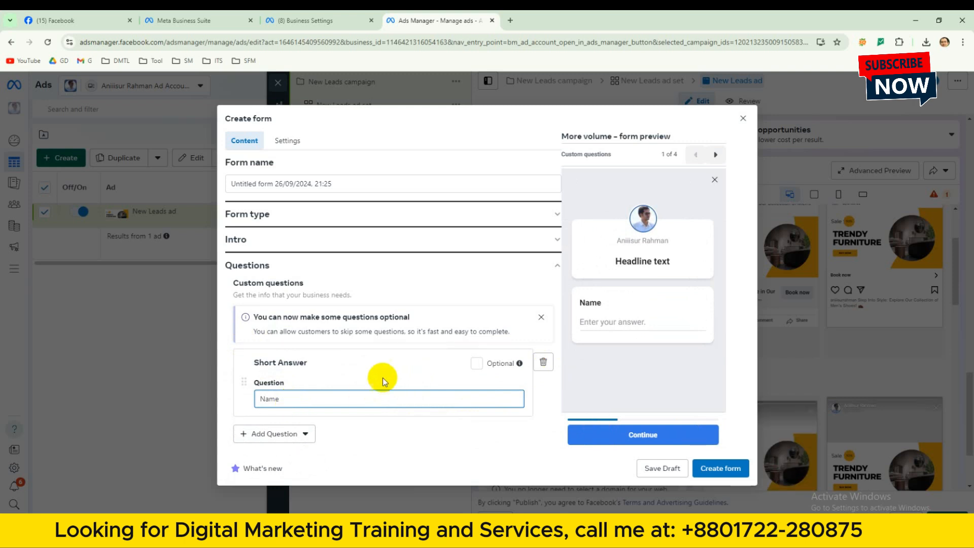
click(473, 366)
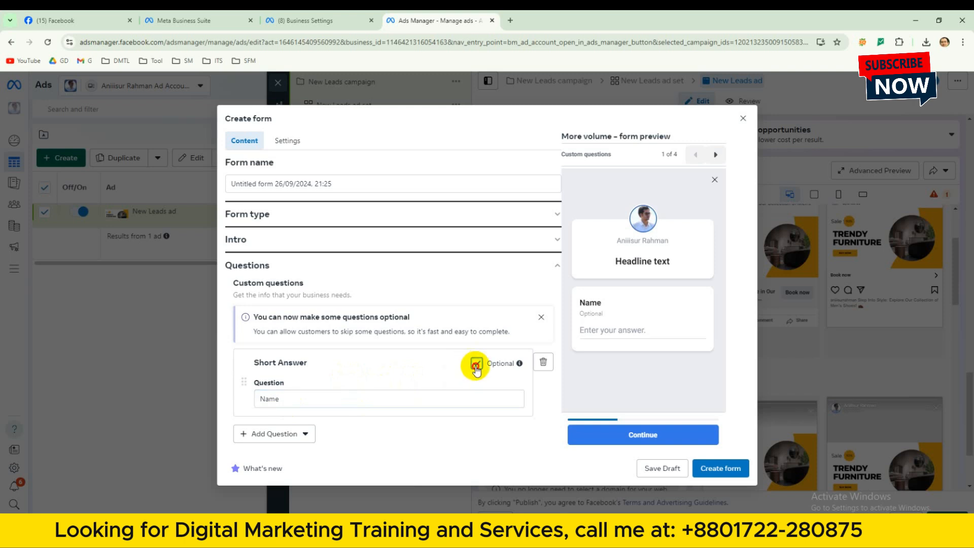
click(476, 366)
scroll(324, 390, down, 1)
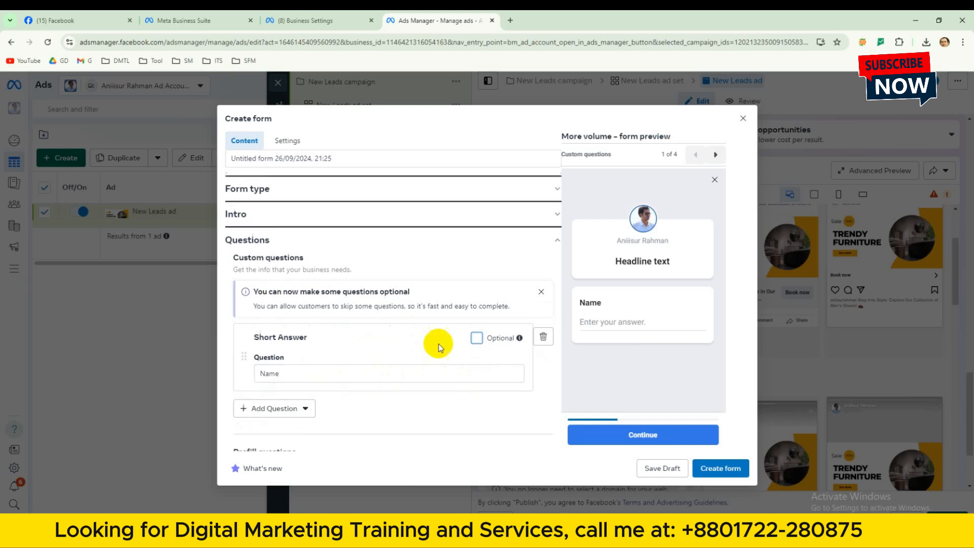
scroll(345, 395, up, 1)
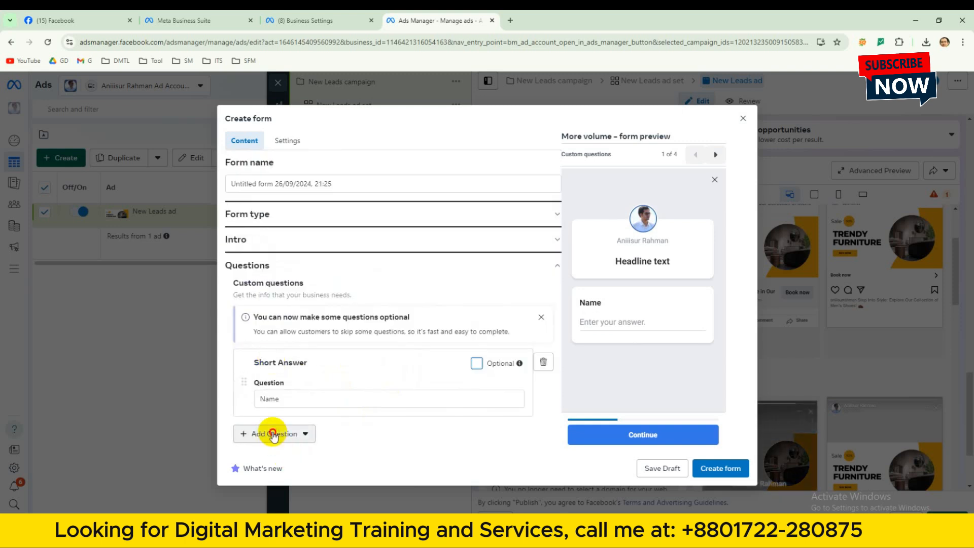
Add a second Short Answer custom question to the form with "Mobile" as its question text.
click(274, 433)
click(289, 374)
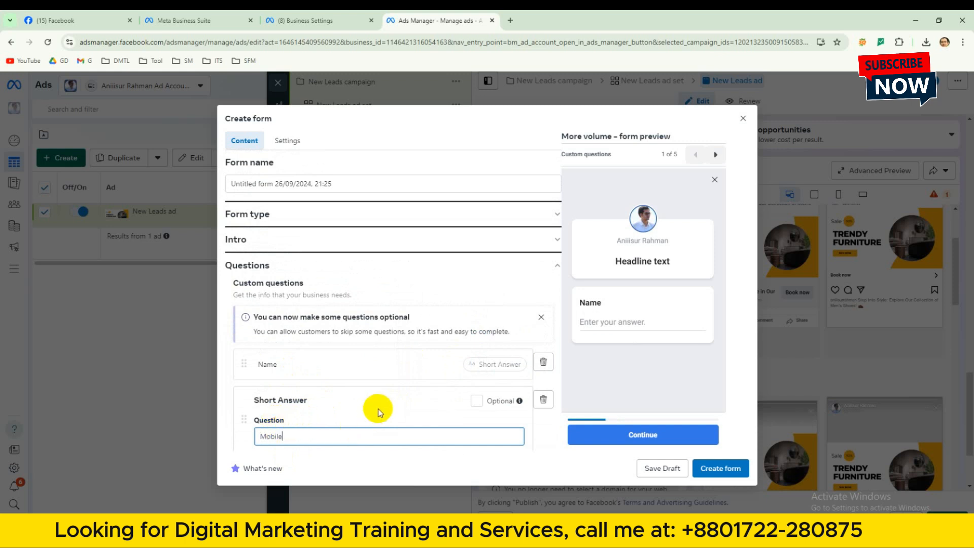
scroll(379, 409, down, 1)
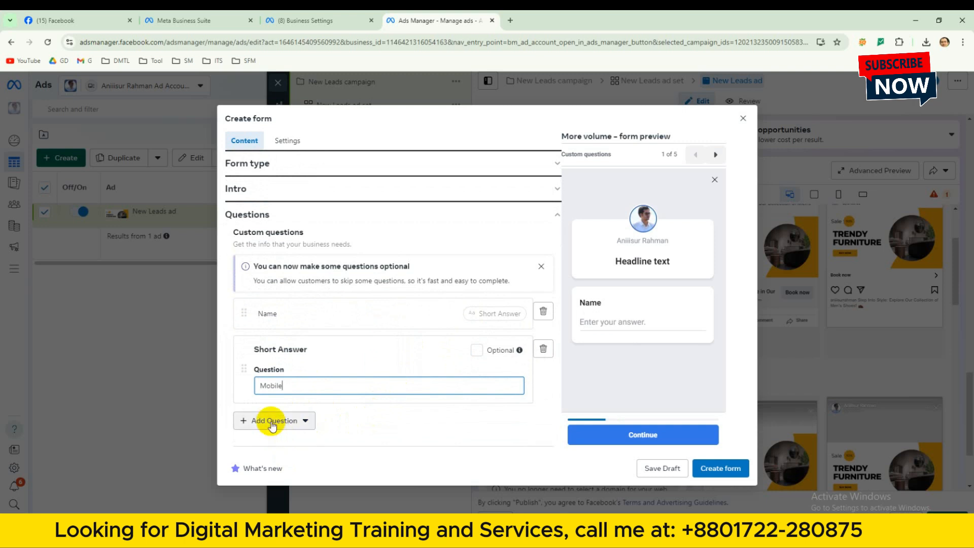
Add a Short Answer question reading "Email" and replace it with the suggested prefilled Email question.
click(272, 423)
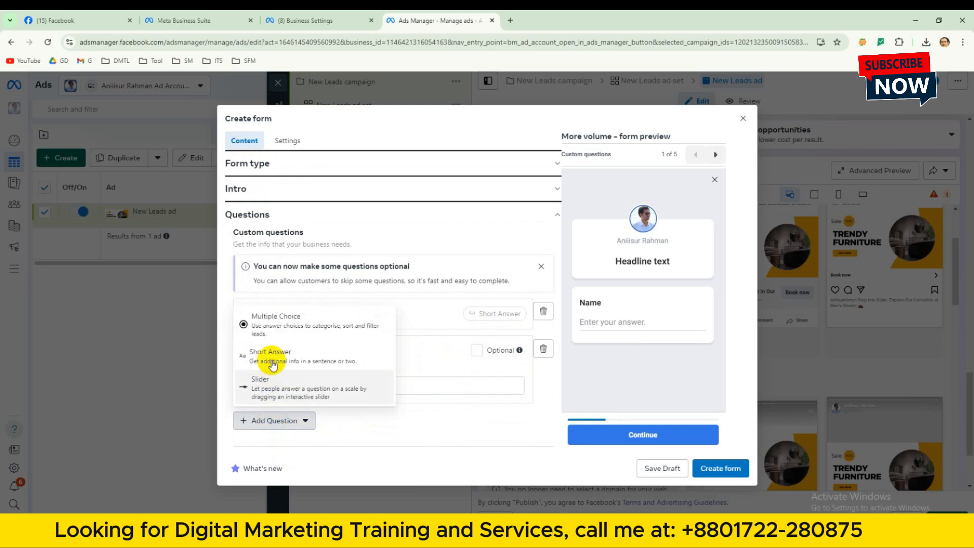
click(268, 357)
text(Email)
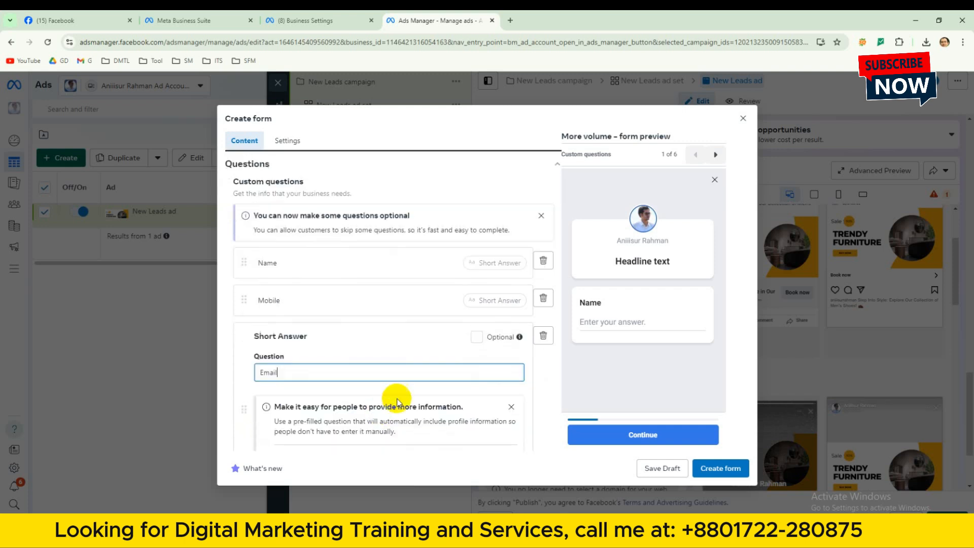
scroll(436, 383, down, 3)
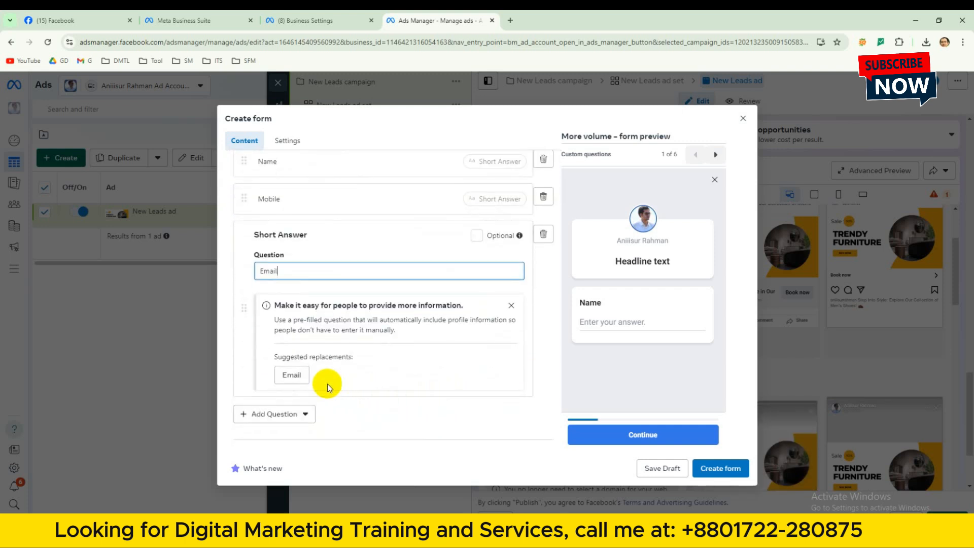
click(293, 375)
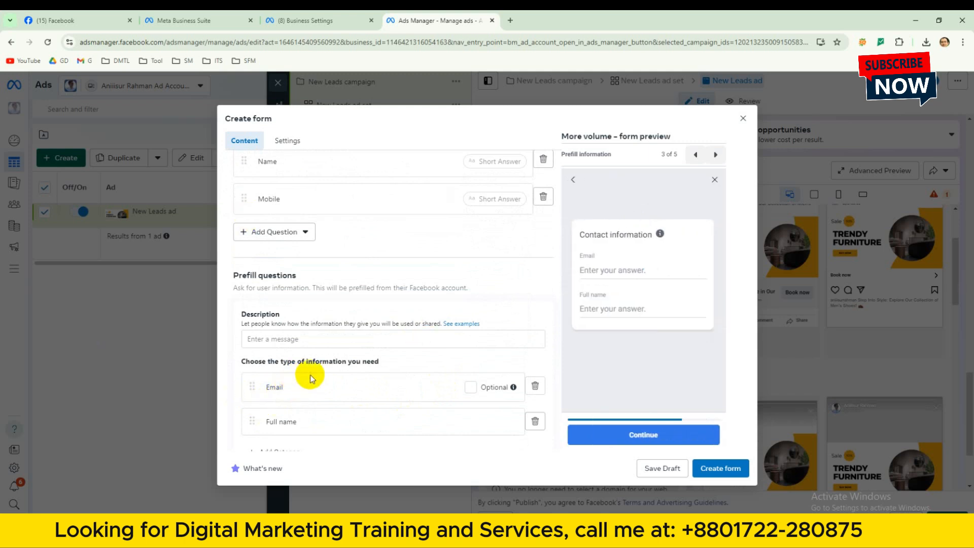
Examine the form's prefill questions, Privacy Policy and Message for leads sections, including the additional action options.
scroll(497, 378, down, 2)
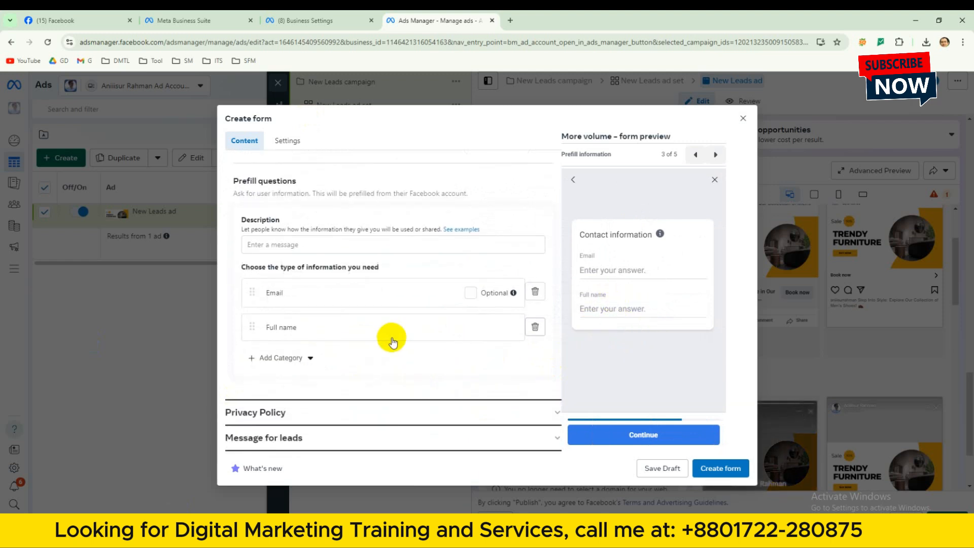
click(546, 412)
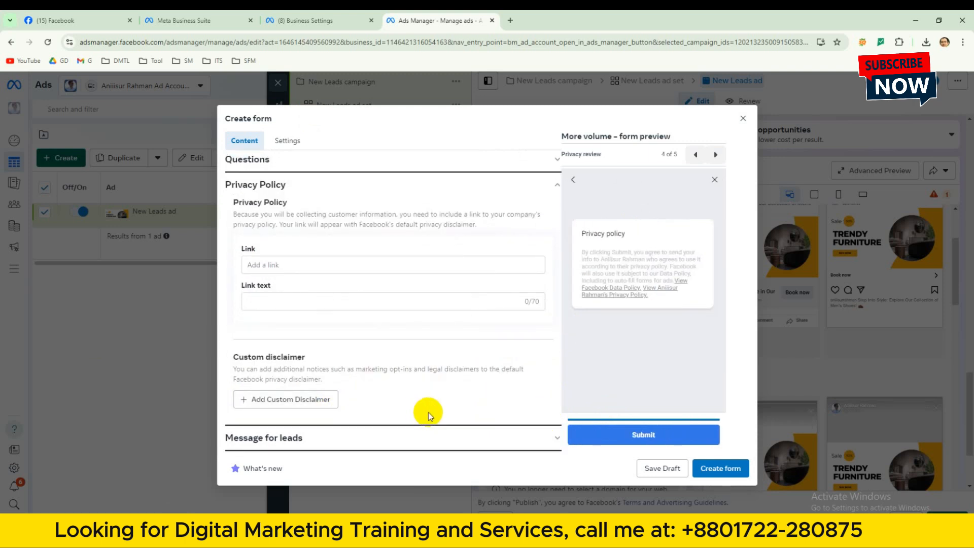
click(550, 442)
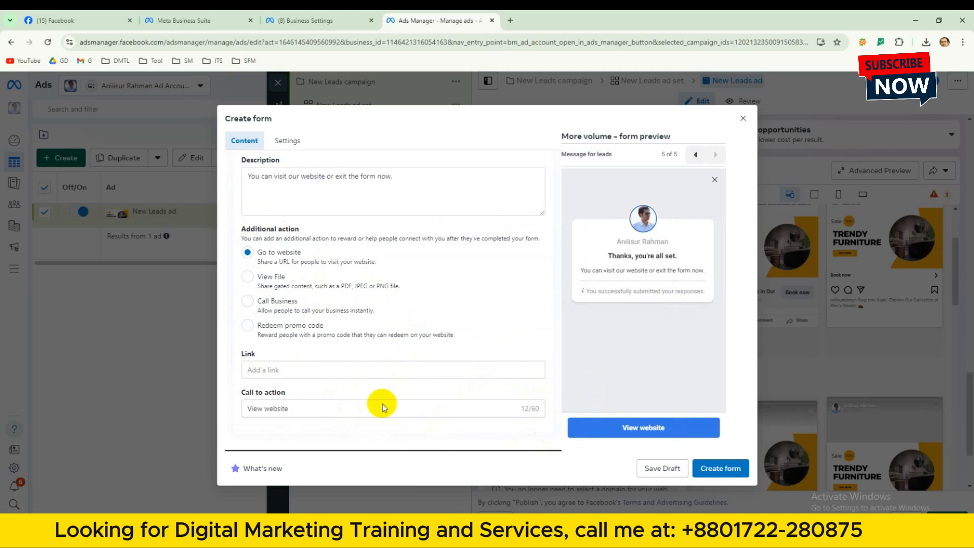
scroll(406, 435, up, 1)
scroll(406, 435, down, 1)
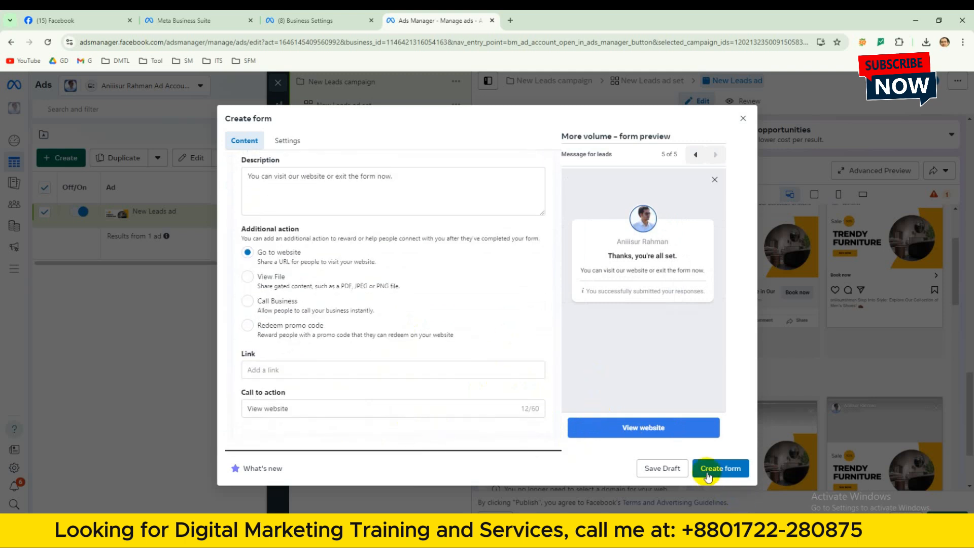
Copy the Facebook profile's URL into the website link of the Message for leads section and submit the form.
click(707, 475)
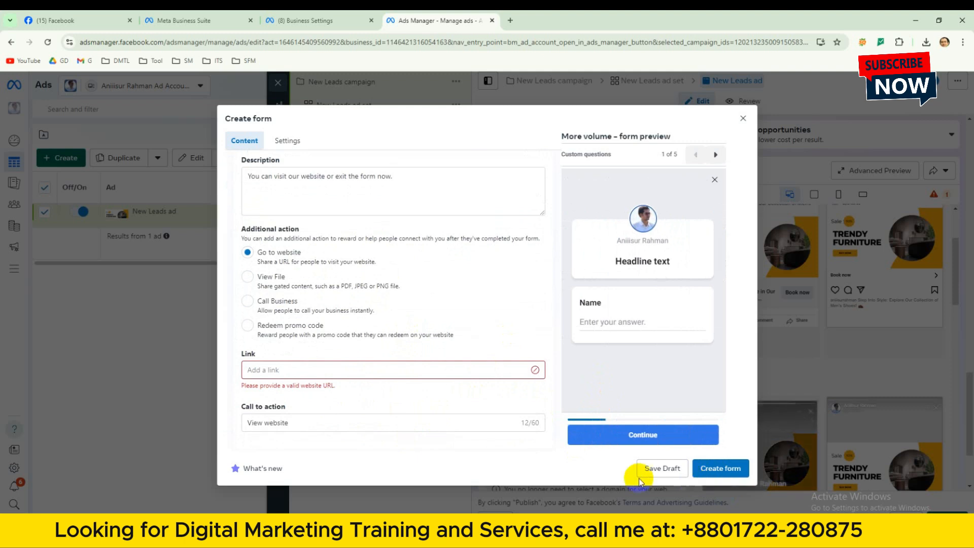
click(269, 370)
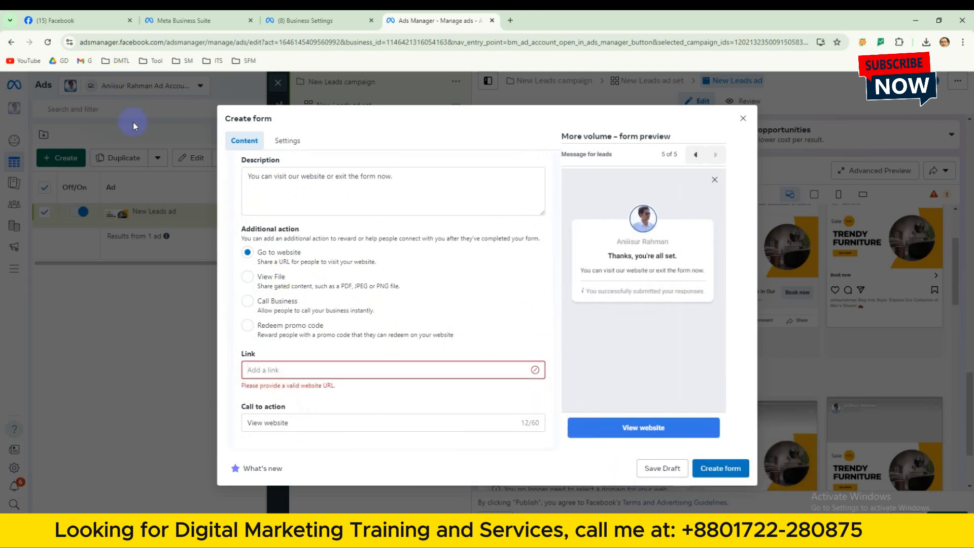
click(93, 14)
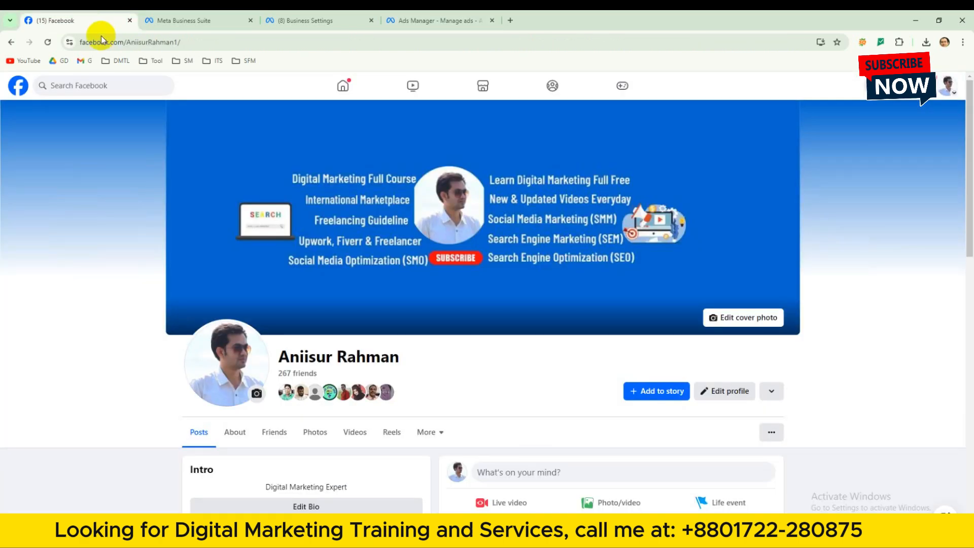
click(186, 43)
key(ctrl+c)
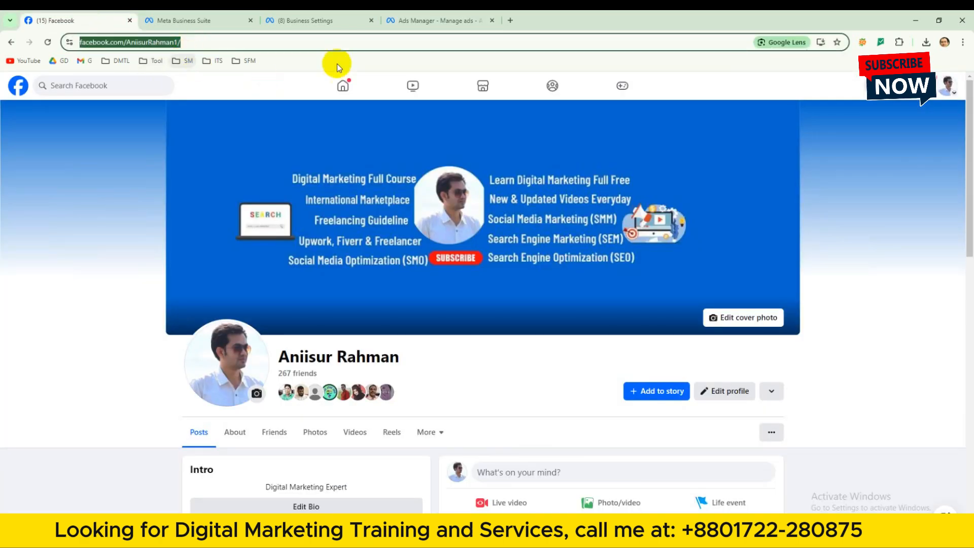
click(409, 20)
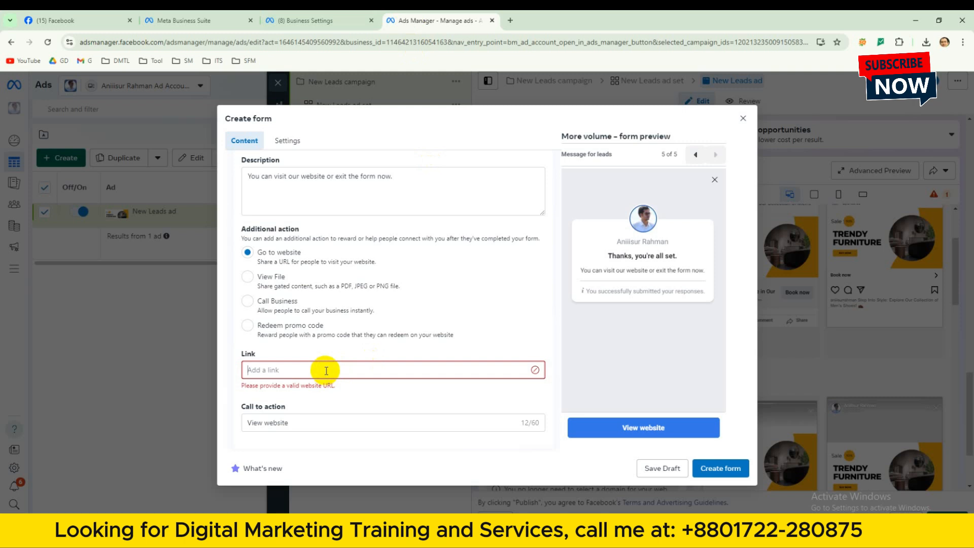
key(ctrl+v)
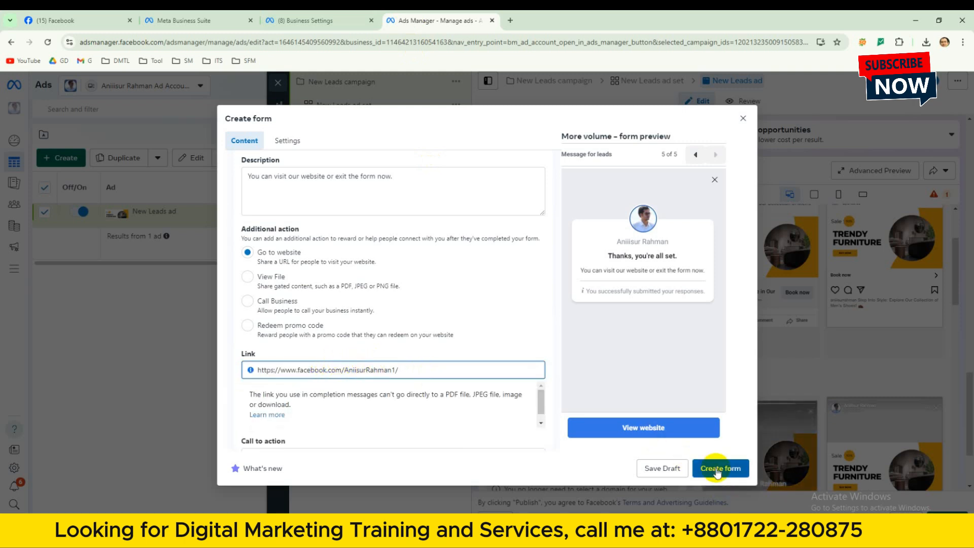
click(717, 470)
Use the copied Facebook profile URL as the Privacy Policy link and submit the form again.
click(283, 252)
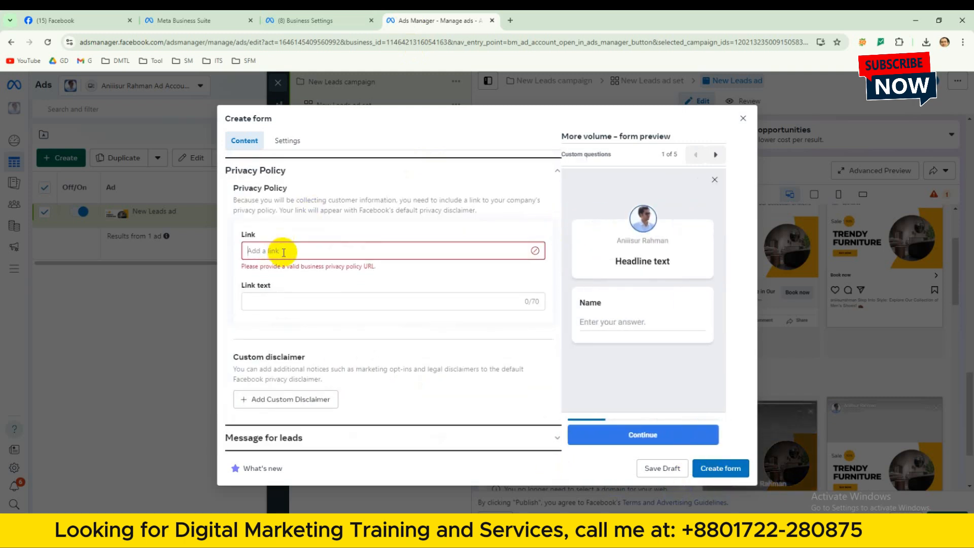
key(ctrl+v)
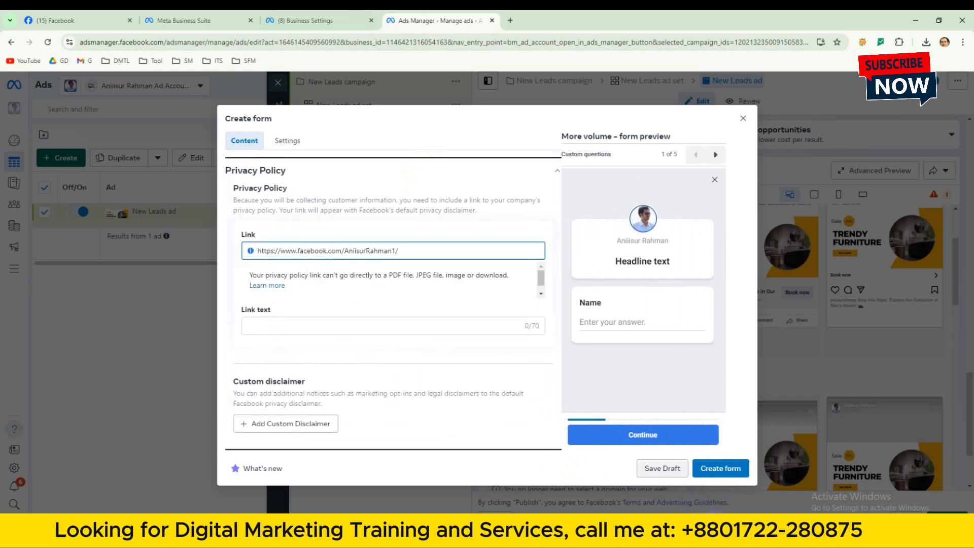
click(720, 468)
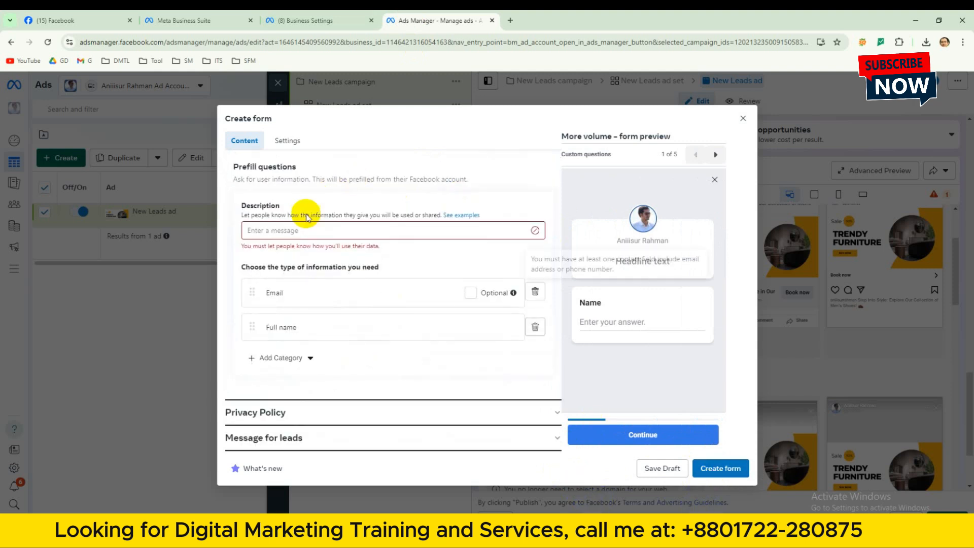
Enter "This is lead A" as the prefill questions' description and submit the form again.
click(306, 230)
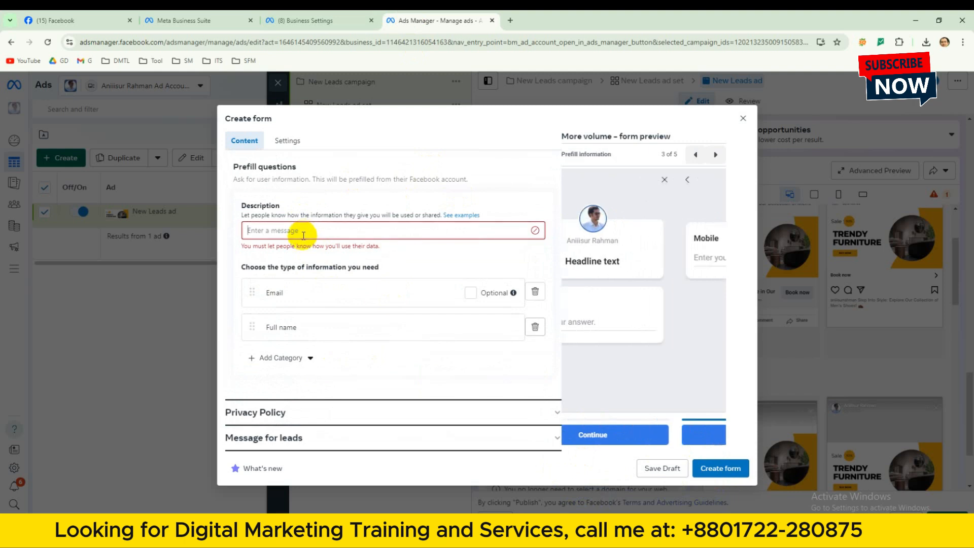
text(T)
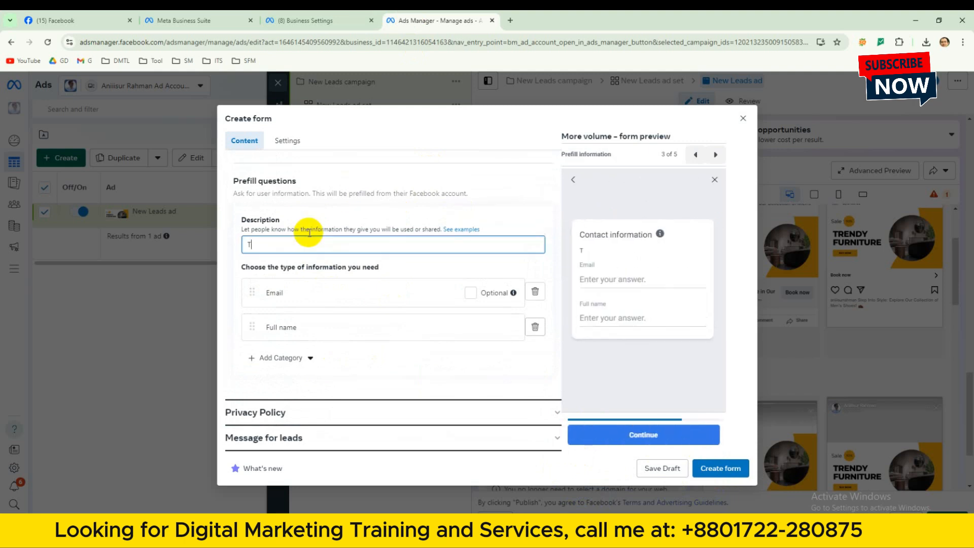
text(his )
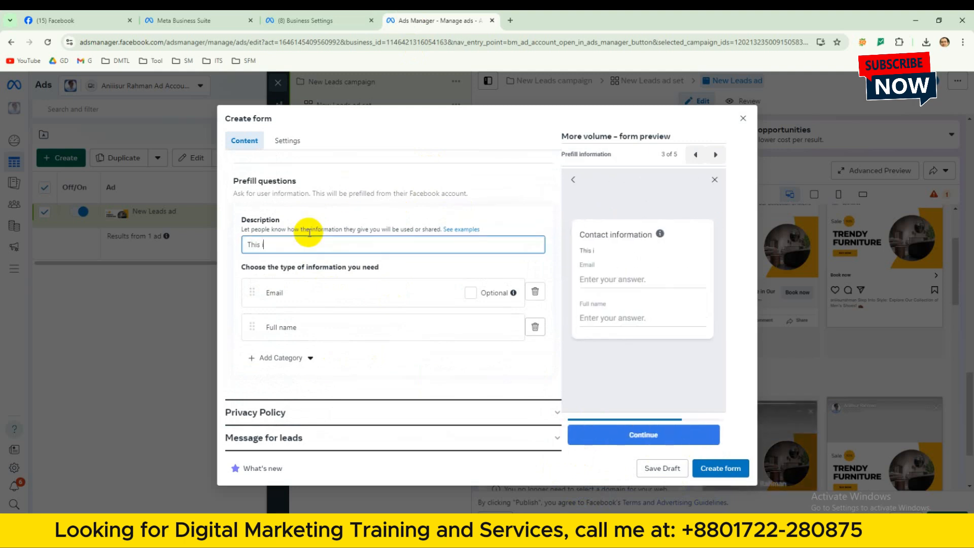
text(is I)
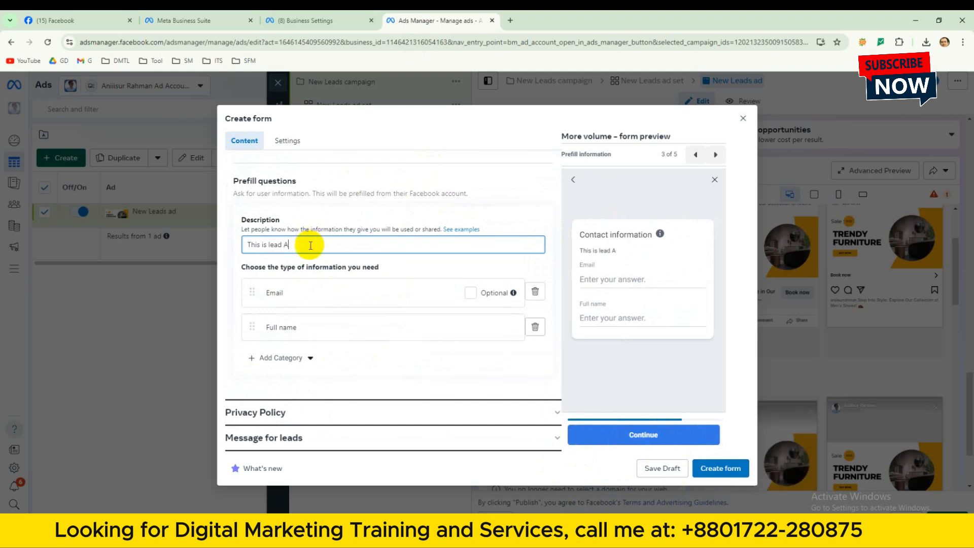
click(720, 468)
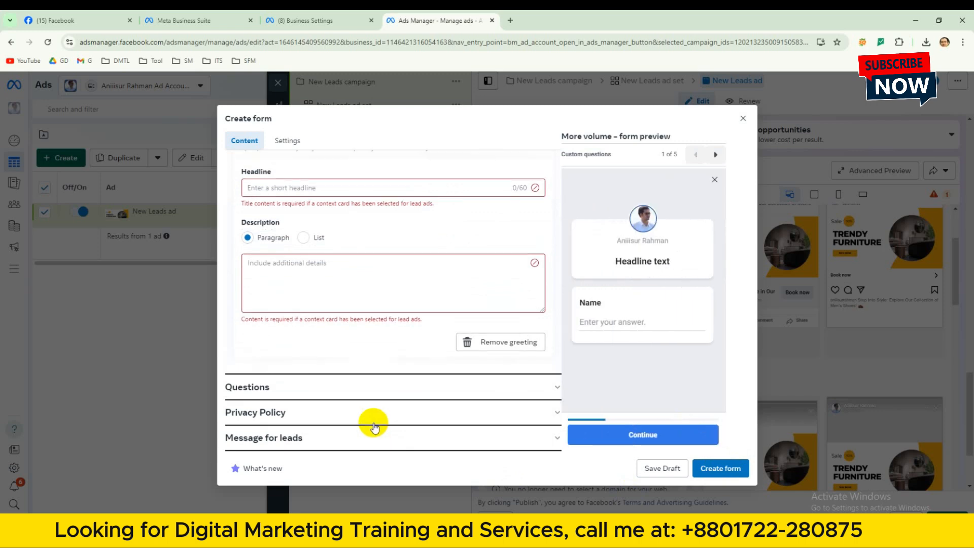
Fill the greeting's description with the "Elevate your footwear game" passage from the ad copy document in Word.
click(366, 278)
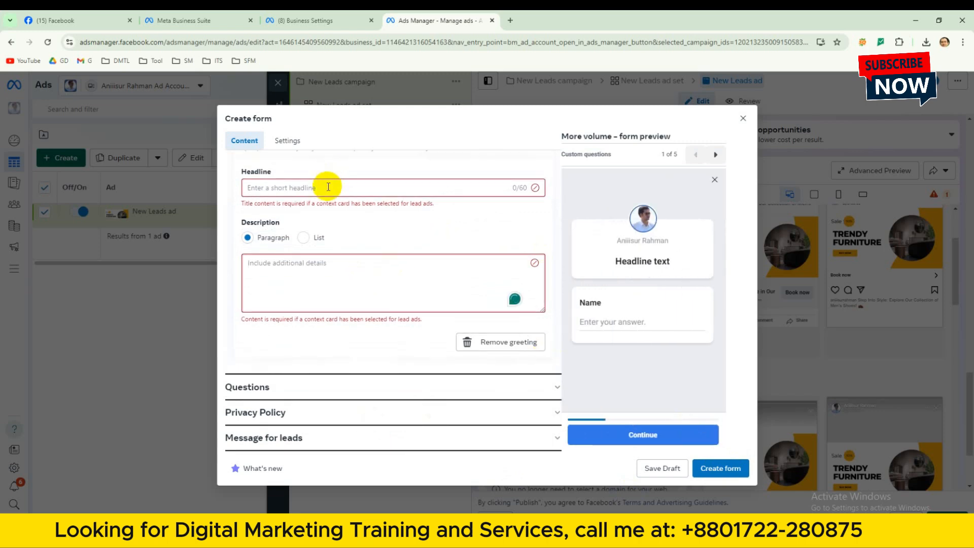
click(216, 525)
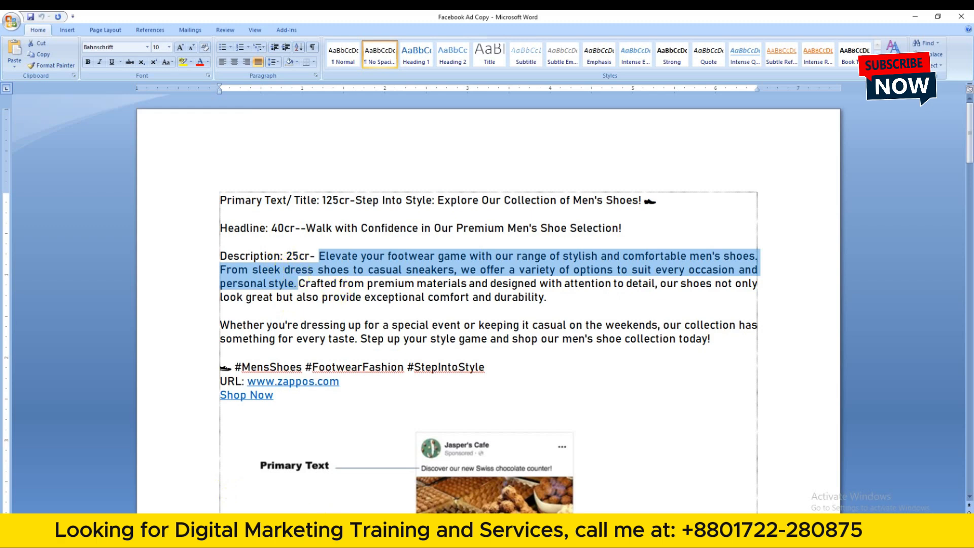
key(alt+Tab)
text(Elevate your footwear game with our range of stylish and comfortable men's shoes. From sleek dress shoes to casual sneakers, we offer a variety of options to suit every occasion and personal style.)
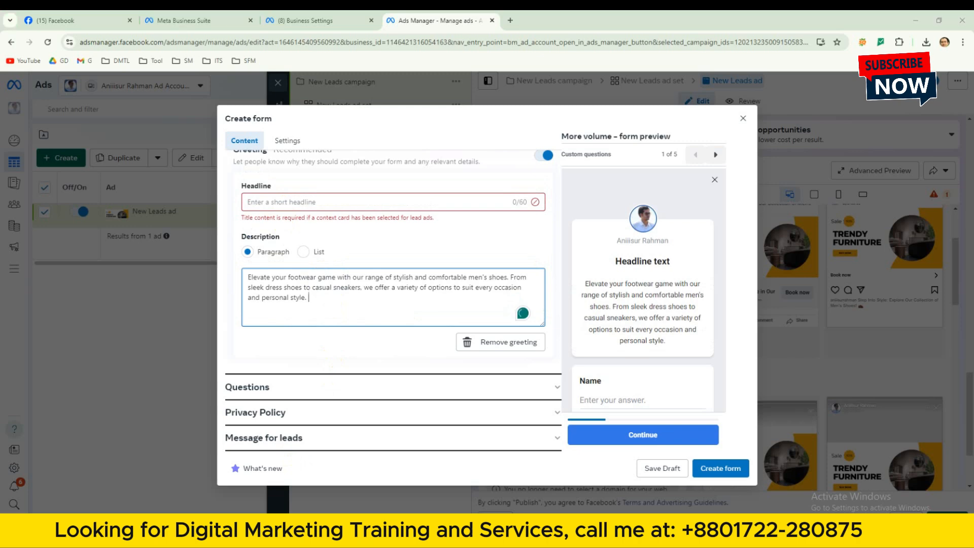
Copy "Walk with Confidence in Our Premium Men's Shoe Selection!" from the Word document into the greeting's headline and create the form.
key(alt+Tab)
click(316, 226)
drag(648, 230, 306, 229)
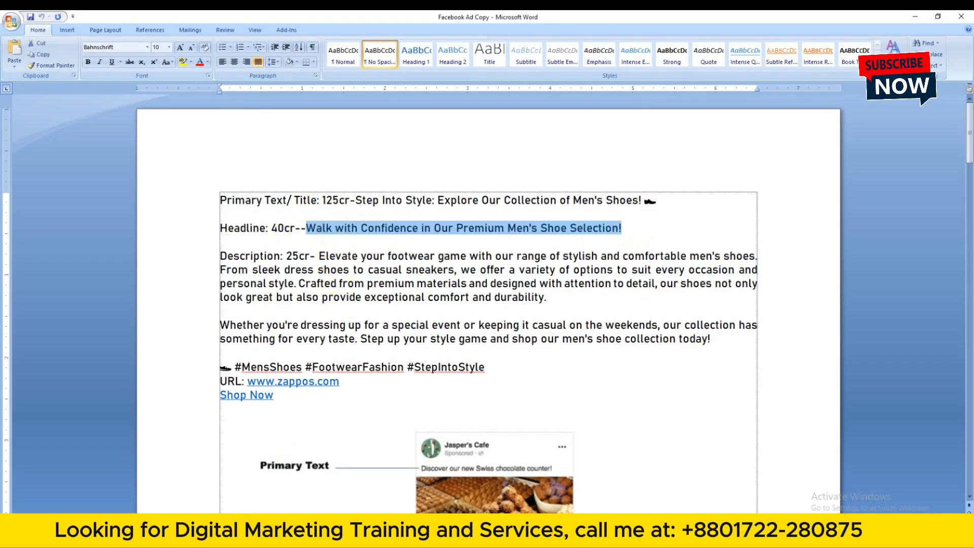
key(ctrl+c)
key(alt+Tab)
click(315, 202)
key(ctrl+v)
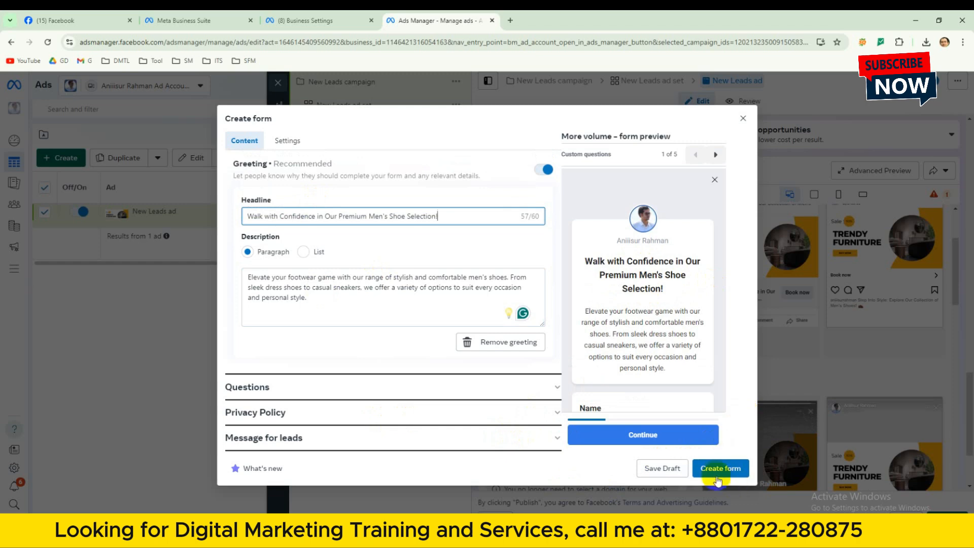
click(715, 473)
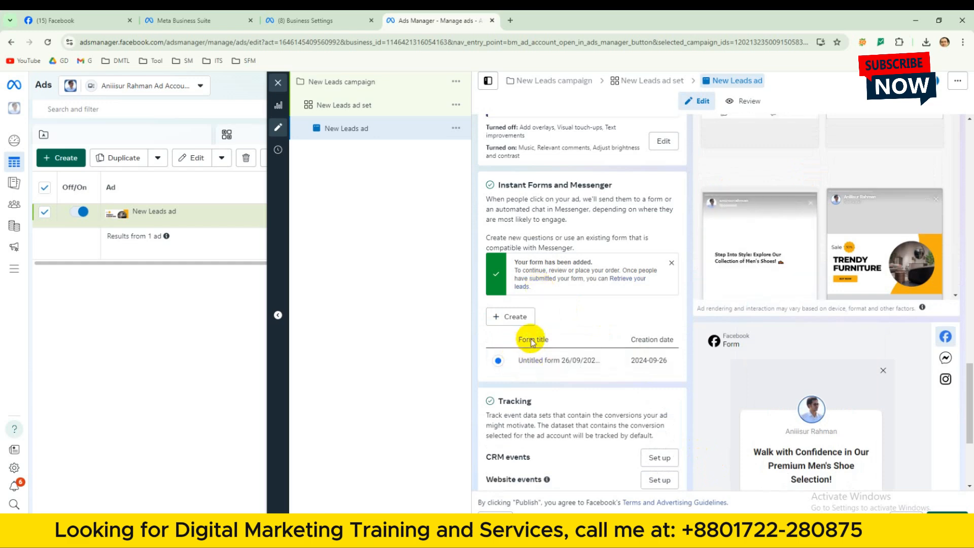
Review the added form under Instant Forms and Messenger and the ad's Tracking options.
scroll(563, 327, down, 2)
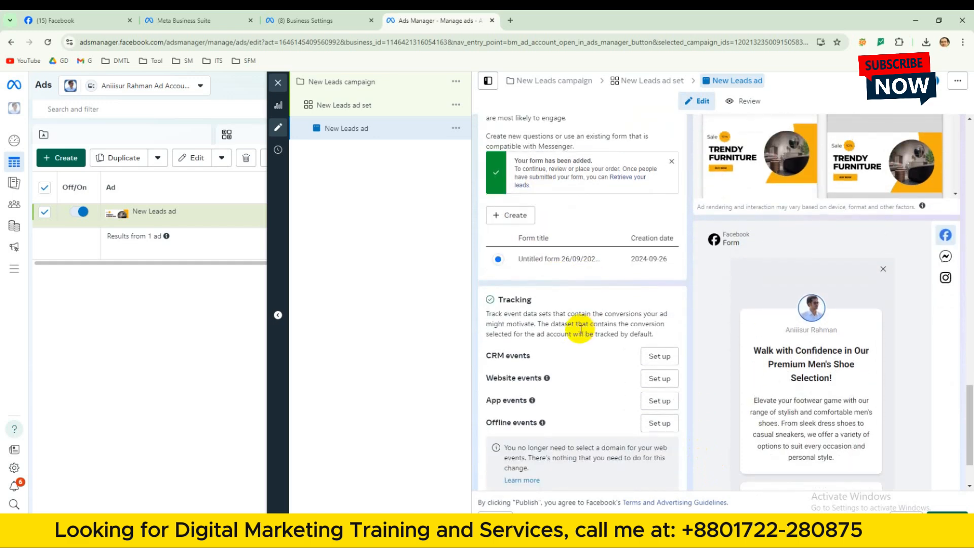
scroll(580, 328, up, 1)
scroll(580, 330, down, 1)
scroll(580, 331, up, 2)
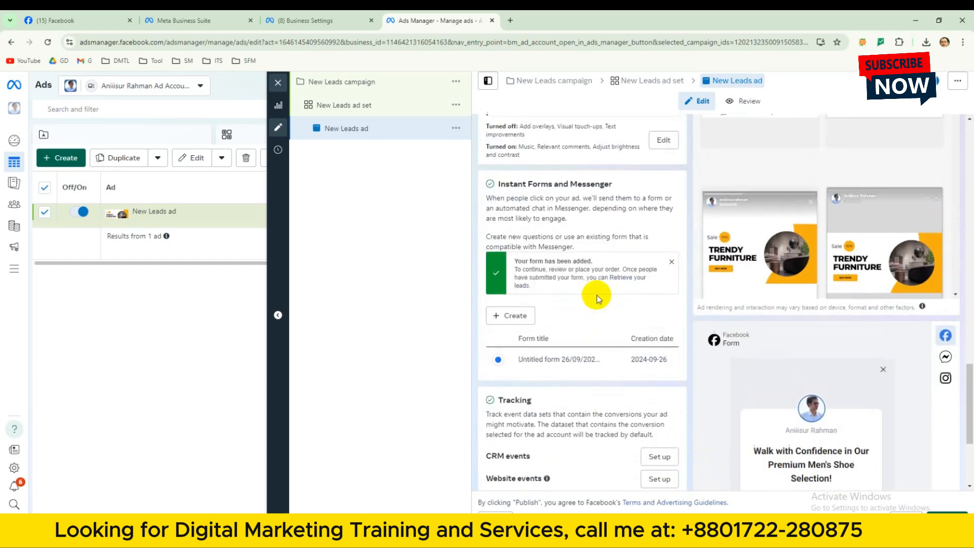
scroll(576, 290, down, 1)
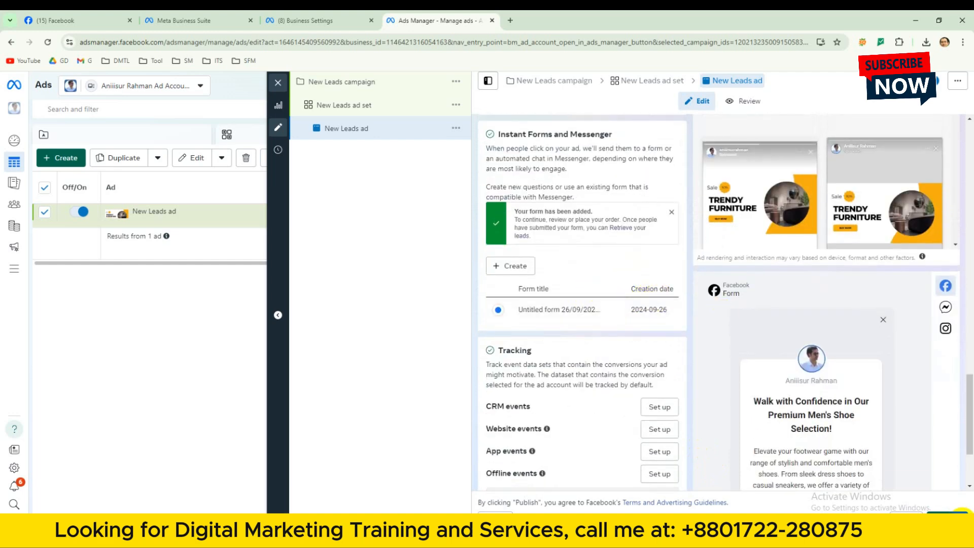